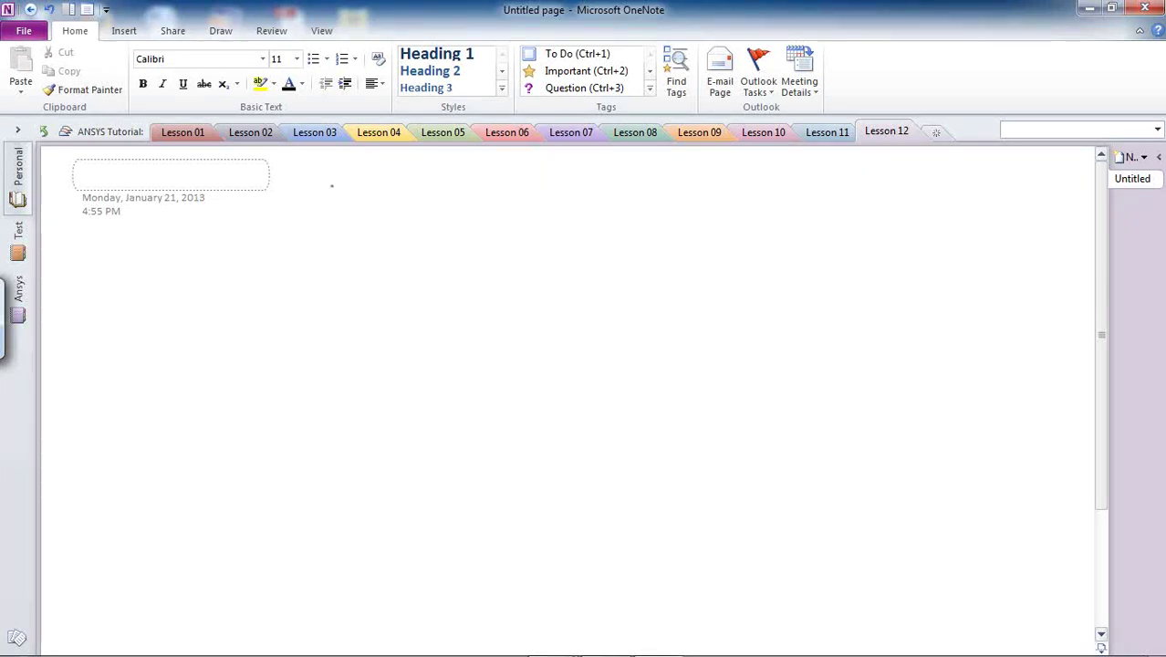
Step: Handwrite Add, Subtract, Glue and Extrude on separate lines with the pen
mouse_move(325, 196)
left_mouse_down()
mouse_move(327, 175)
mouse_move(335, 194)
mouse_move(356, 172)
mouse_move(359, 195)
mouse_move(321, 236)
mouse_move(345, 225)
left_mouse_up()
mouse_move(348, 214)
left_mouse_down()
mouse_move(365, 239)
mouse_move(374, 224)
left_mouse_up()
left_click_drag(372, 239, 380, 229)
left_click_drag(387, 230, 390, 238)
left_click_drag(404, 230, 409, 241)
left_click_drag(404, 229, 422, 228)
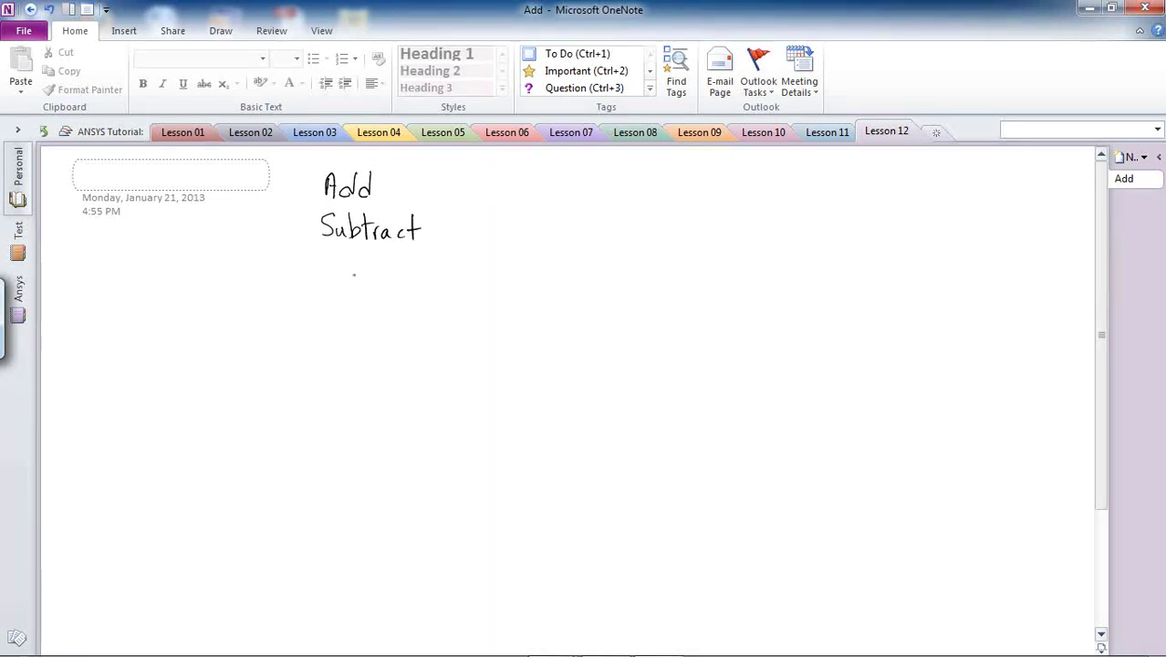
mouse_move(332, 262)
left_mouse_down()
mouse_move(326, 285)
mouse_move(374, 283)
mouse_move(312, 321)
left_mouse_up()
left_click_drag(312, 321, 357, 311)
mouse_move(353, 311)
left_mouse_down()
mouse_move(354, 323)
mouse_move(363, 312)
left_mouse_up()
left_click_drag(365, 312, 402, 321)
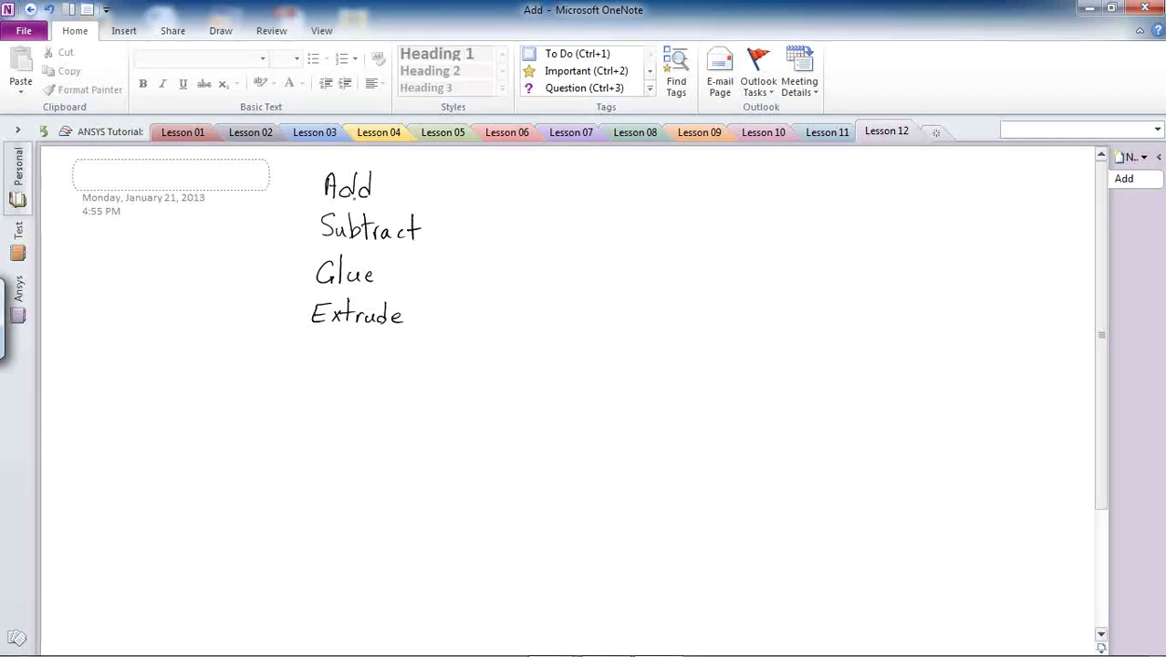
Step: Ink a dash before each handwritten item to form a list
left_click_drag(293, 187, 304, 187)
left_click_drag(289, 239, 298, 238)
left_click_drag(280, 281, 292, 318)
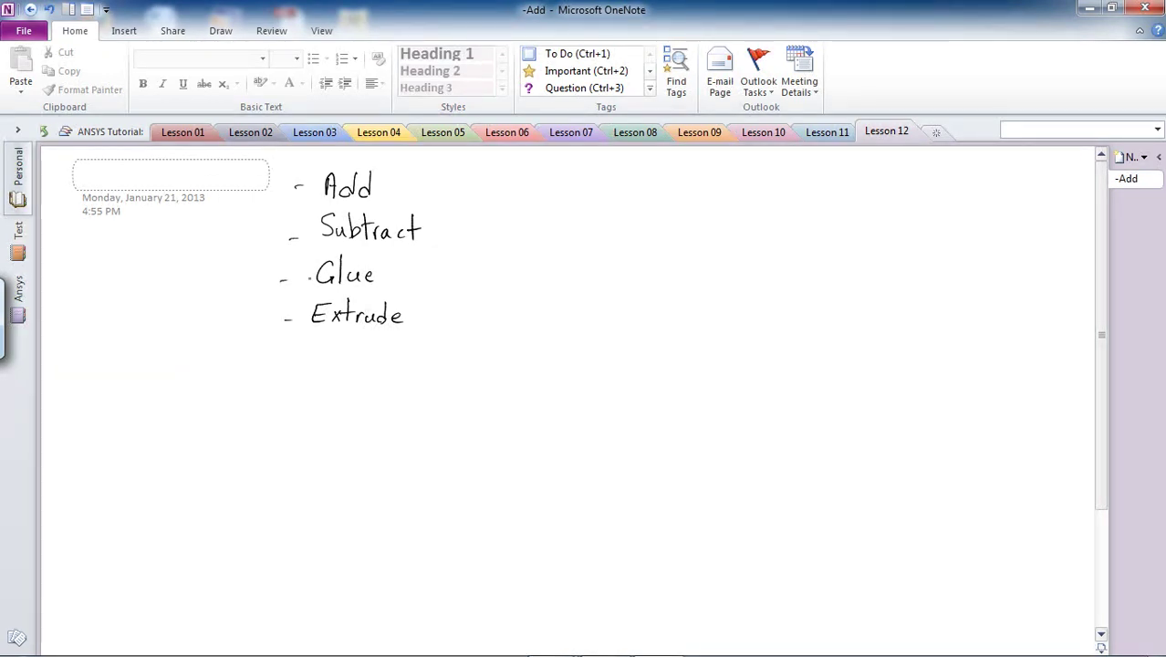
Step: Sketch a square with a hatched circle inside it to illustrate subtracting
mouse_move(574, 223)
left_mouse_down()
mouse_move(616, 223)
mouse_move(572, 245)
mouse_move(576, 280)
mouse_move(636, 283)
left_mouse_up()
mouse_move(642, 229)
left_mouse_down()
mouse_move(629, 284)
mouse_move(614, 263)
mouse_move(623, 247)
mouse_move(598, 267)
left_mouse_up()
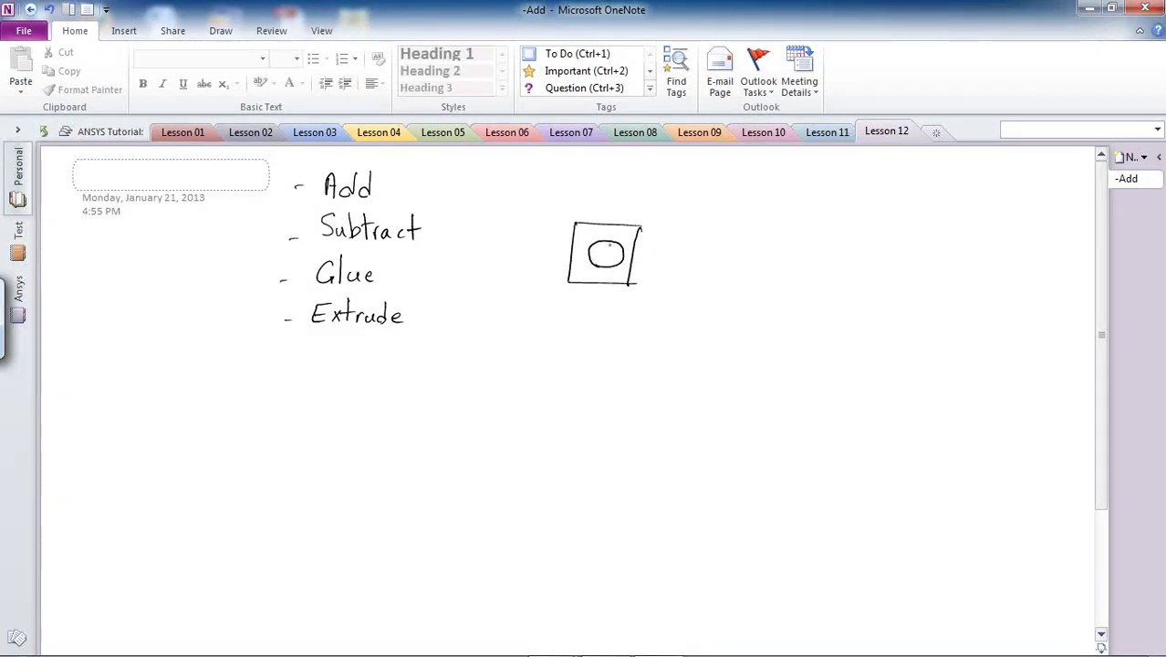
mouse_move(600, 244)
left_mouse_down()
mouse_move(579, 259)
mouse_move(597, 266)
left_mouse_up()
left_click_drag(639, 227, 574, 225)
Step: Sketch a square overlapping a circle, with their merged shape drawn below
left_click_drag(726, 233, 723, 276)
mouse_move(724, 232)
left_mouse_down()
mouse_move(770, 240)
mouse_move(770, 275)
mouse_move(712, 282)
left_mouse_up()
mouse_move(772, 234)
left_mouse_down()
mouse_move(750, 234)
mouse_move(744, 263)
mouse_move(781, 279)
mouse_move(796, 253)
mouse_move(771, 235)
left_mouse_up()
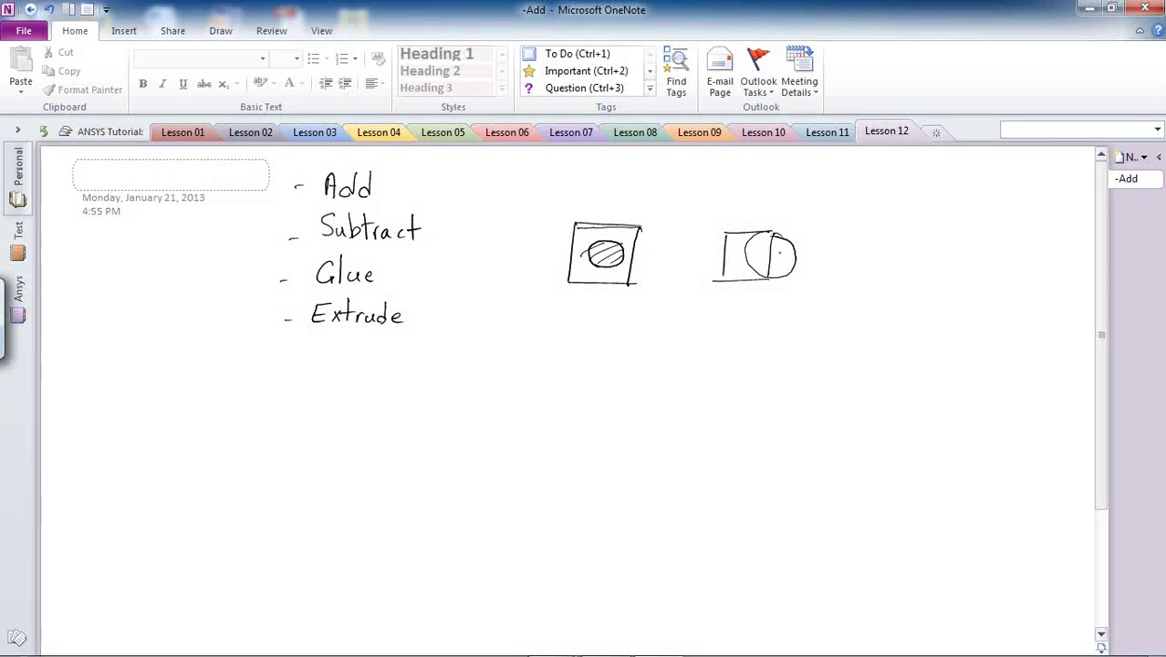
mouse_move(719, 303)
left_mouse_down()
mouse_move(717, 343)
mouse_move(768, 301)
mouse_move(794, 321)
mouse_move(781, 346)
mouse_move(761, 345)
mouse_move(781, 344)
left_mouse_up()
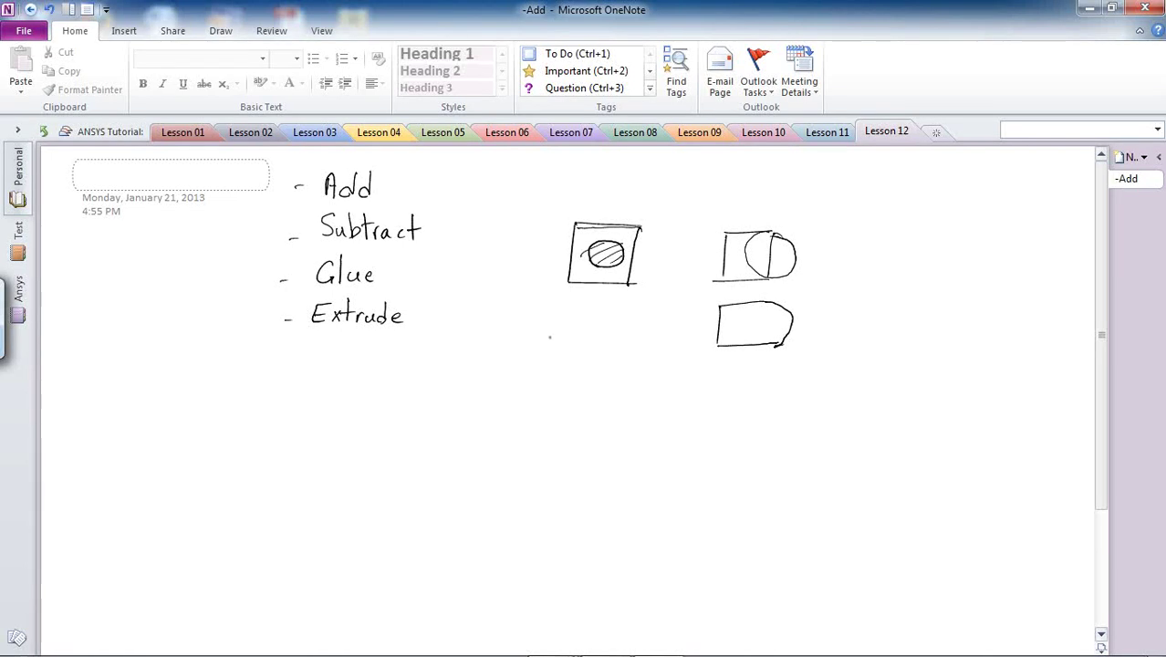
Step: Sketch a long thin rectangle split by a horizontal line, and underline Extrude
mouse_move(503, 339)
left_mouse_down()
mouse_move(635, 338)
mouse_move(641, 373)
mouse_move(505, 381)
mouse_move(487, 343)
mouse_move(489, 381)
mouse_move(487, 360)
mouse_move(641, 355)
left_mouse_up()
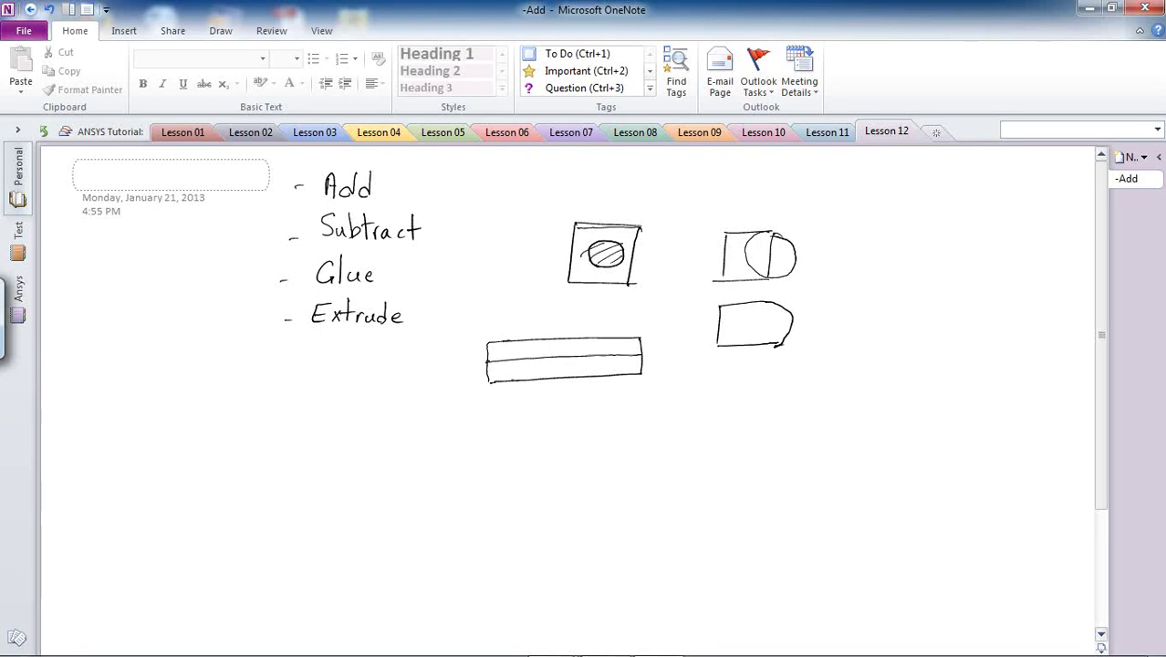
left_click_drag(493, 381, 477, 373)
left_click_drag(489, 361, 641, 354)
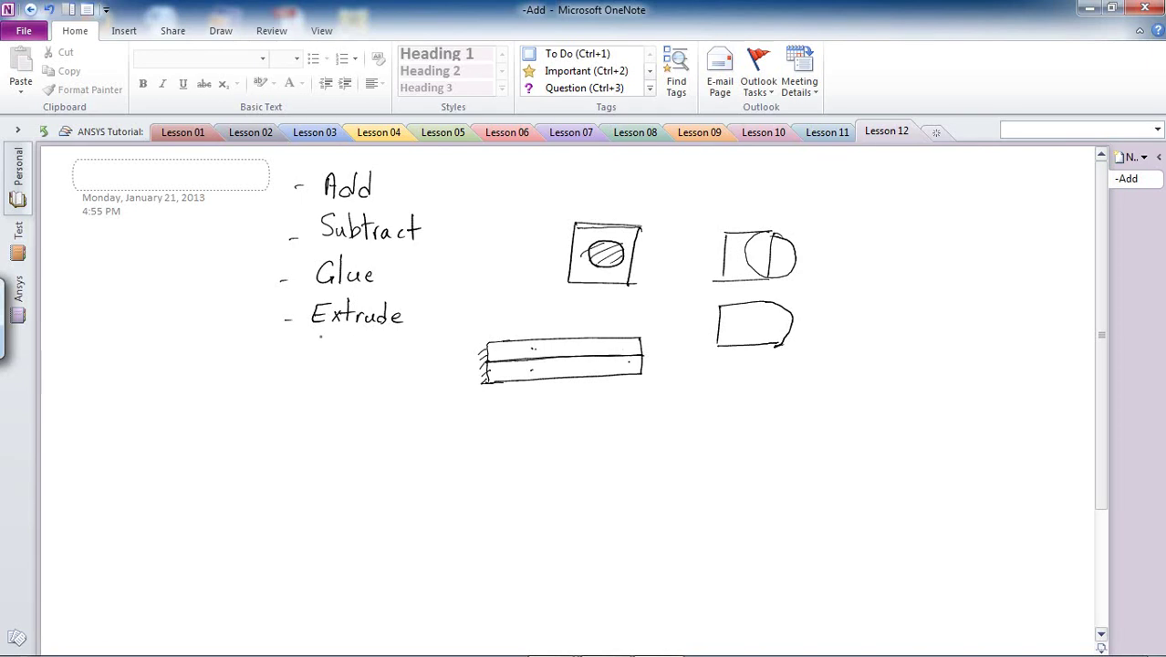
left_click_drag(311, 333, 421, 331)
Step: Sketch a flat quadrilateral extruded upward into a box at the right
left_click(424, 330)
mouse_move(901, 353)
left_mouse_down()
mouse_move(968, 366)
mouse_move(907, 403)
left_mouse_up()
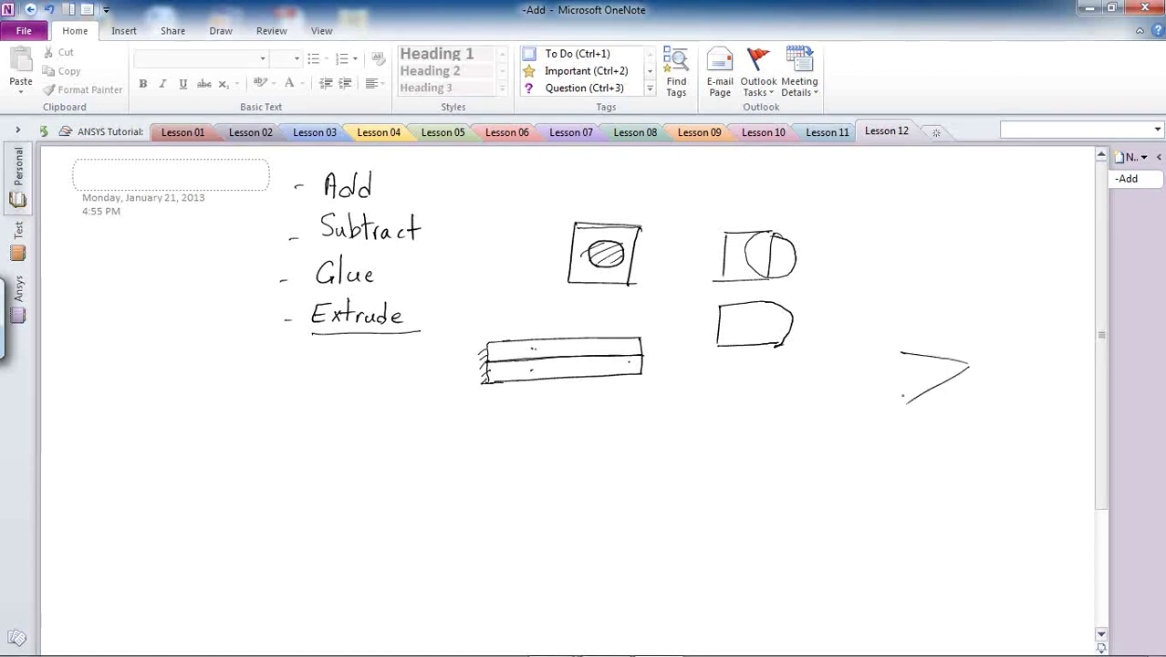
mouse_move(903, 352)
left_mouse_down()
mouse_move(839, 380)
mouse_move(907, 401)
left_mouse_up()
left_click_drag(903, 352, 904, 267)
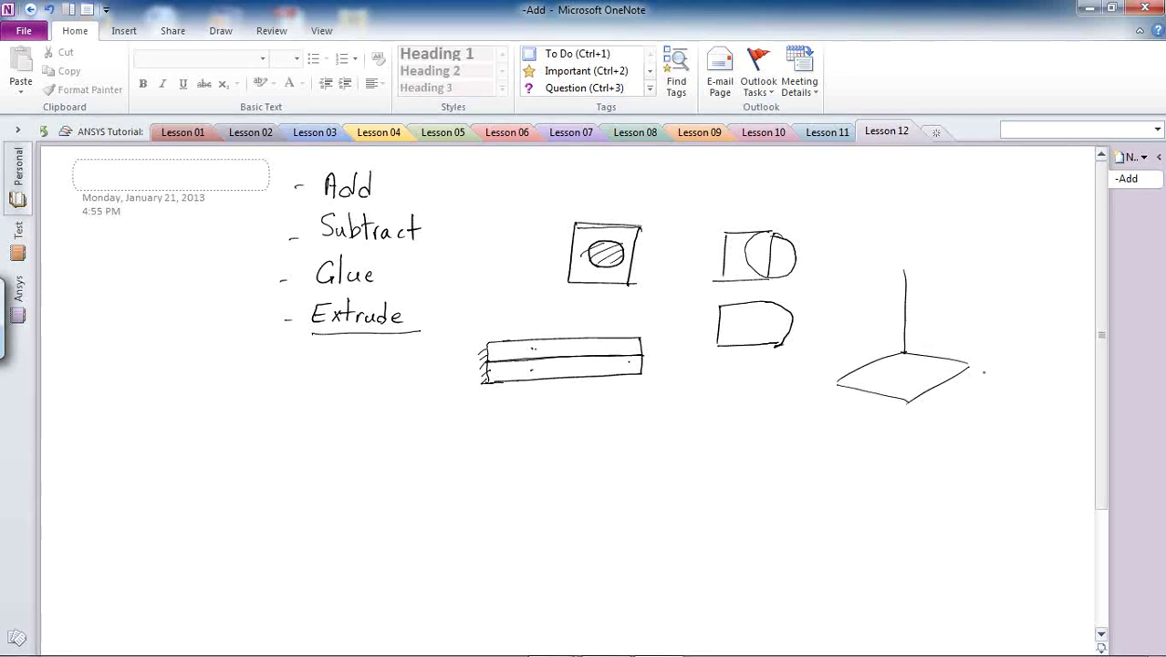
mouse_move(969, 362)
left_mouse_down()
mouse_move(966, 275)
mouse_move(942, 272)
mouse_move(969, 277)
mouse_move(880, 310)
left_mouse_up()
mouse_move(903, 270)
left_mouse_down()
mouse_move(840, 303)
mouse_move(888, 308)
mouse_move(823, 370)
left_mouse_up()
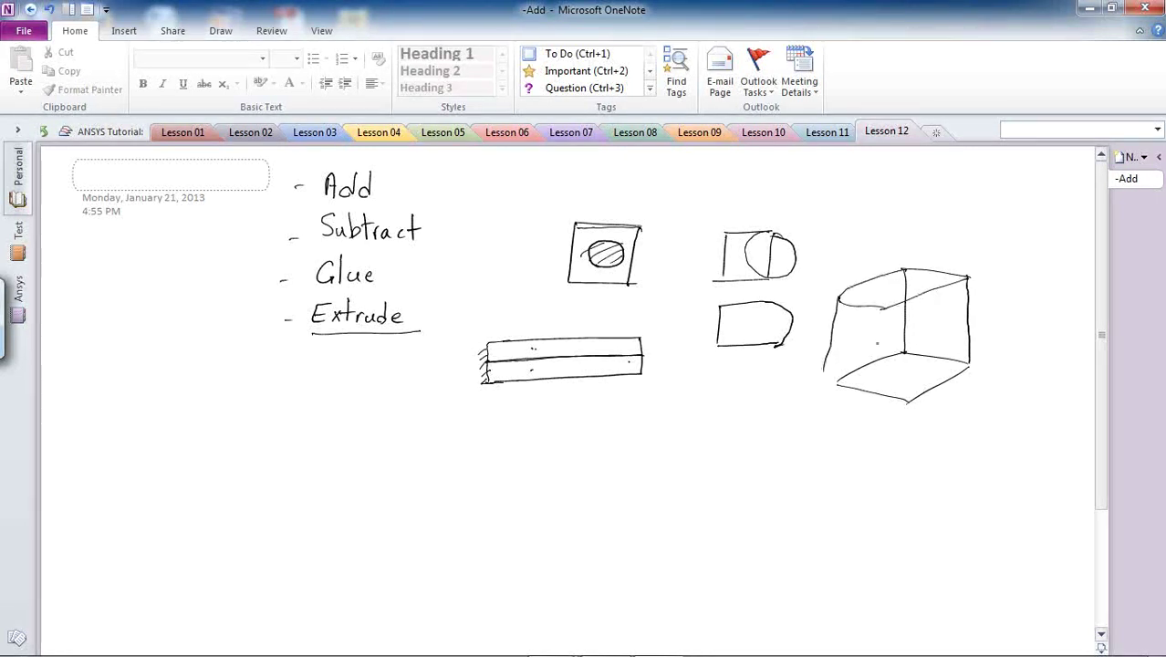
left_click_drag(835, 295, 828, 390)
mouse_move(883, 311)
left_mouse_down()
mouse_move(882, 359)
mouse_move(906, 400)
left_mouse_up()
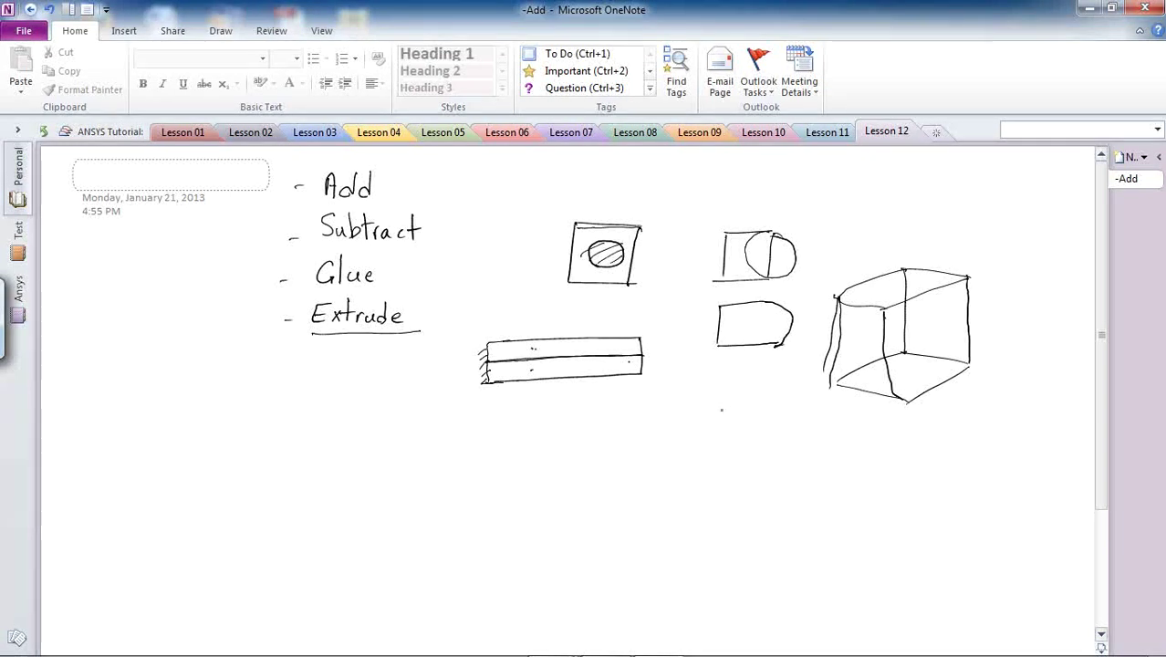
Step: Draw a dashed vertical axis, a tall rectangle beside it and a curved rotation arrow
left_click_drag(698, 405, 701, 442)
left_click_drag(702, 447, 704, 535)
left_click_drag(706, 540, 707, 571)
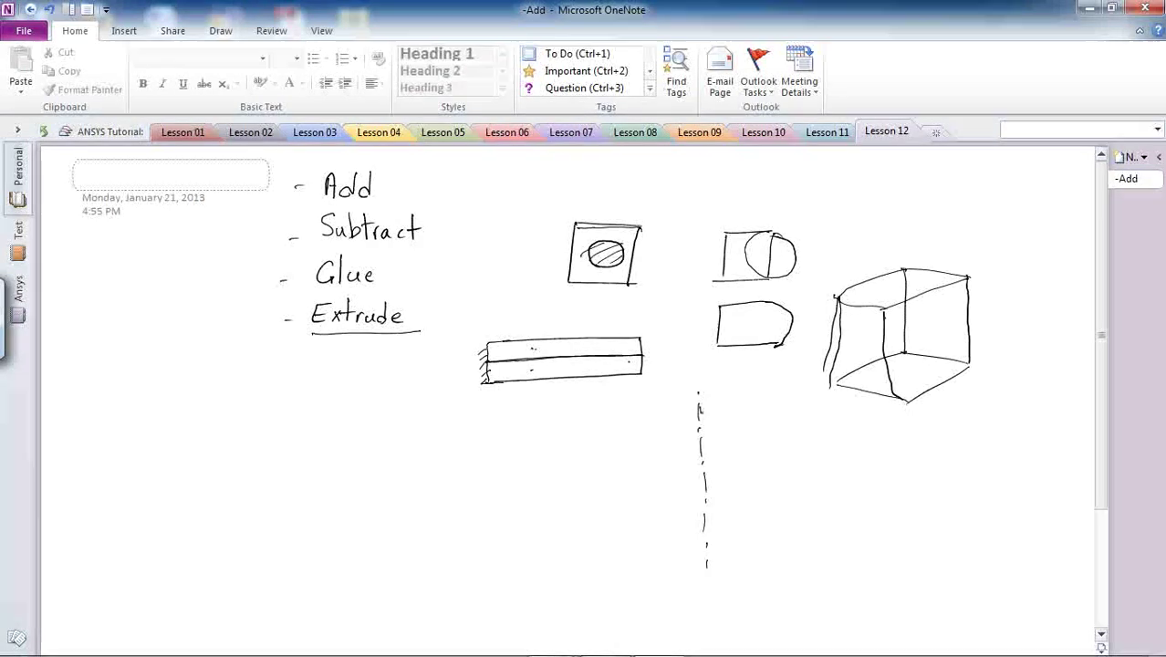
mouse_move(698, 407)
left_mouse_down()
mouse_move(749, 410)
mouse_move(772, 531)
mouse_move(705, 544)
left_mouse_up()
left_click_drag(698, 409, 707, 540)
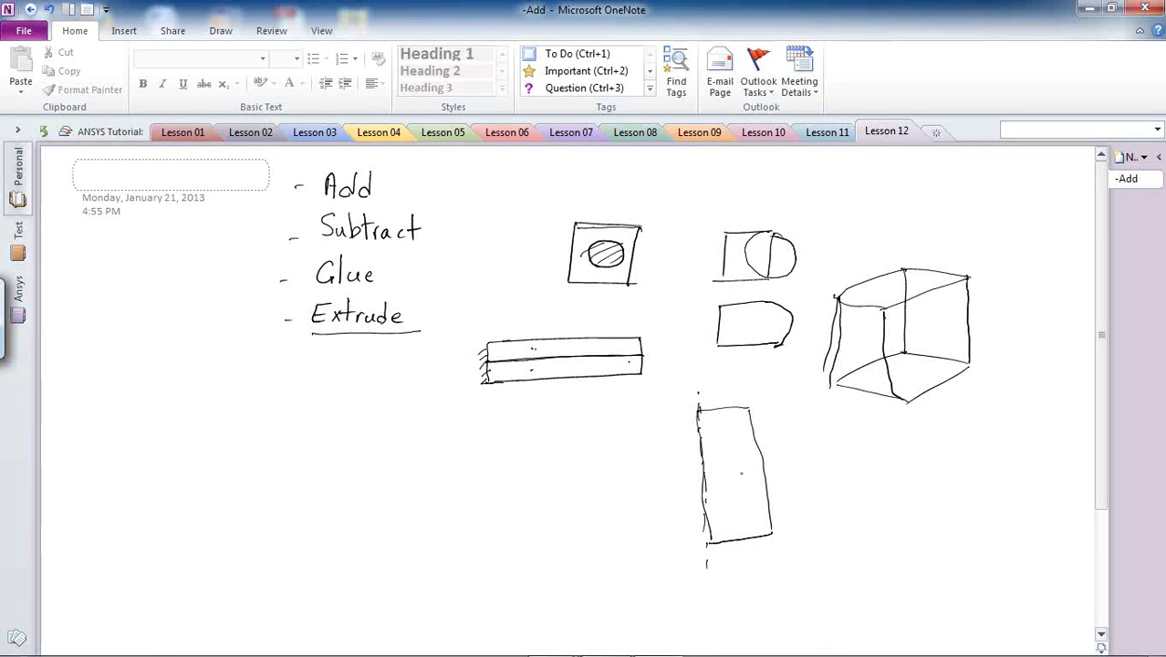
mouse_move(723, 478)
left_mouse_down()
mouse_move(668, 484)
mouse_move(699, 456)
mouse_move(691, 465)
left_mouse_up()
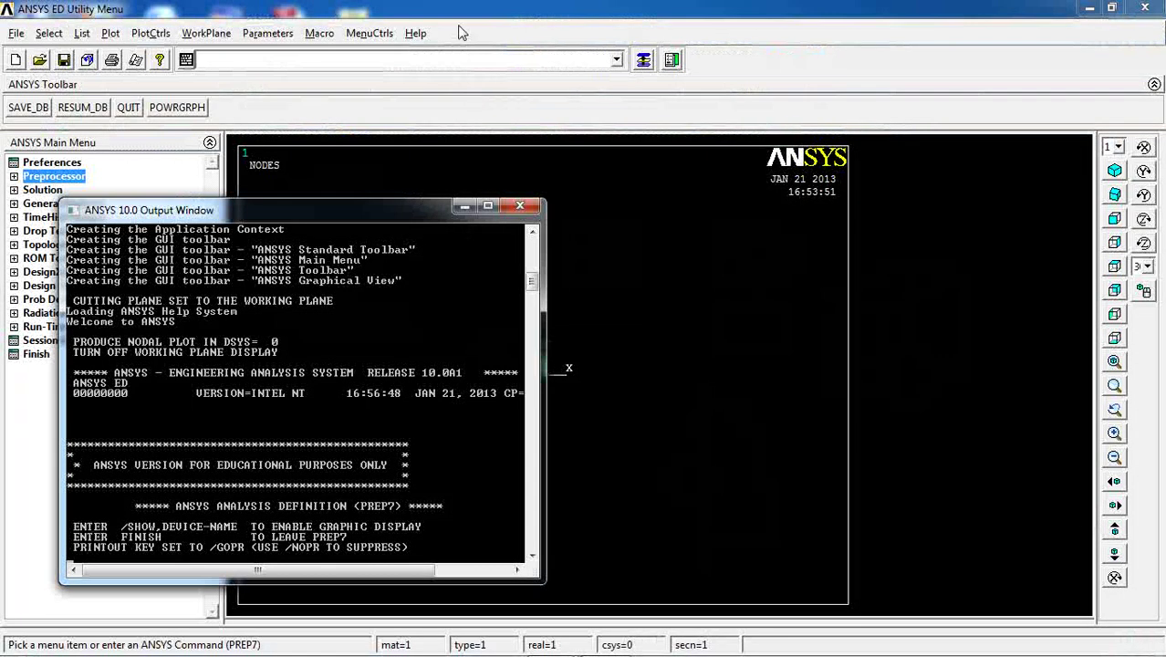
Step: Open Rectangle By Dimensions under Preprocessor > Modeling > Create > Areas
left_click(461, 20)
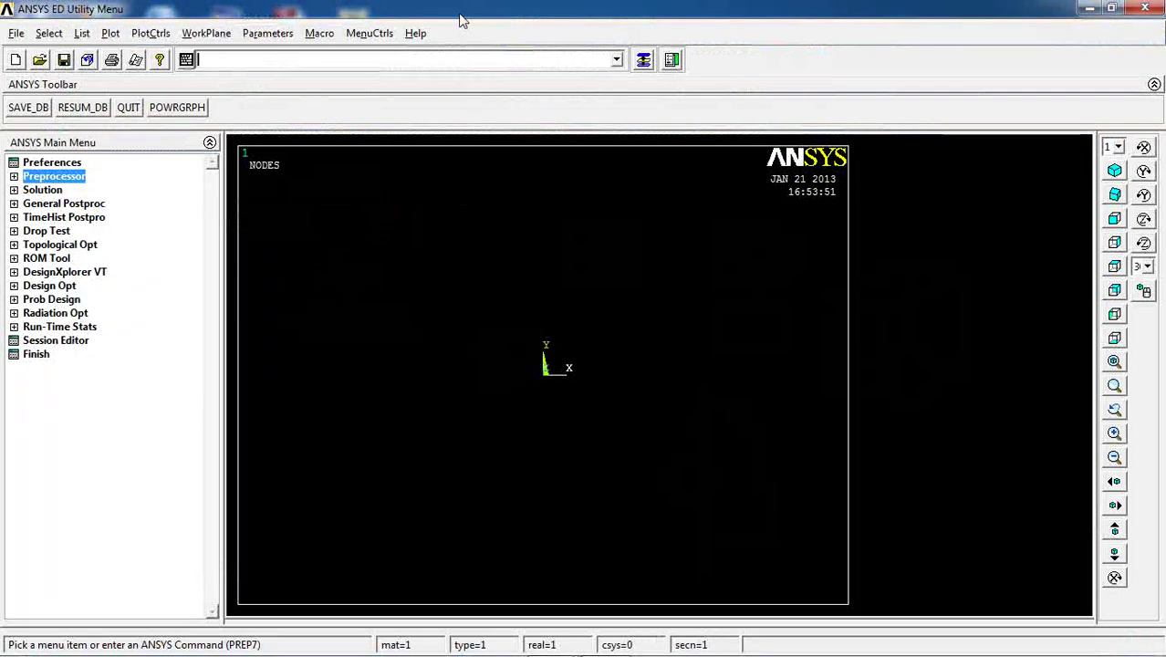
left_click(14, 177)
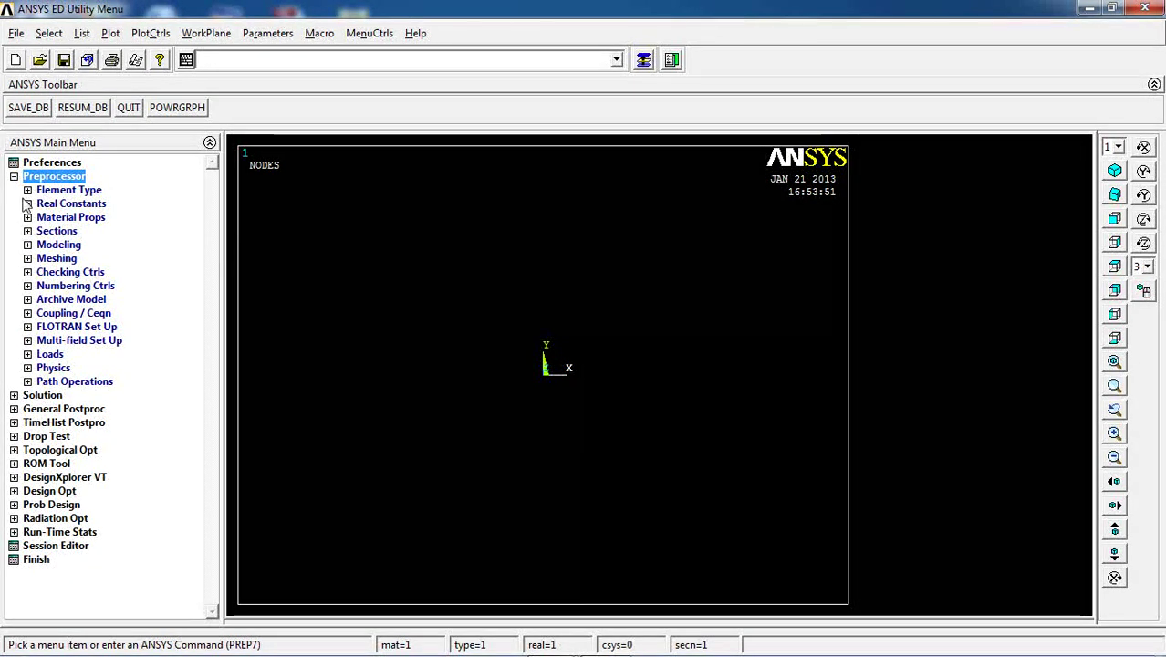
left_click(54, 246)
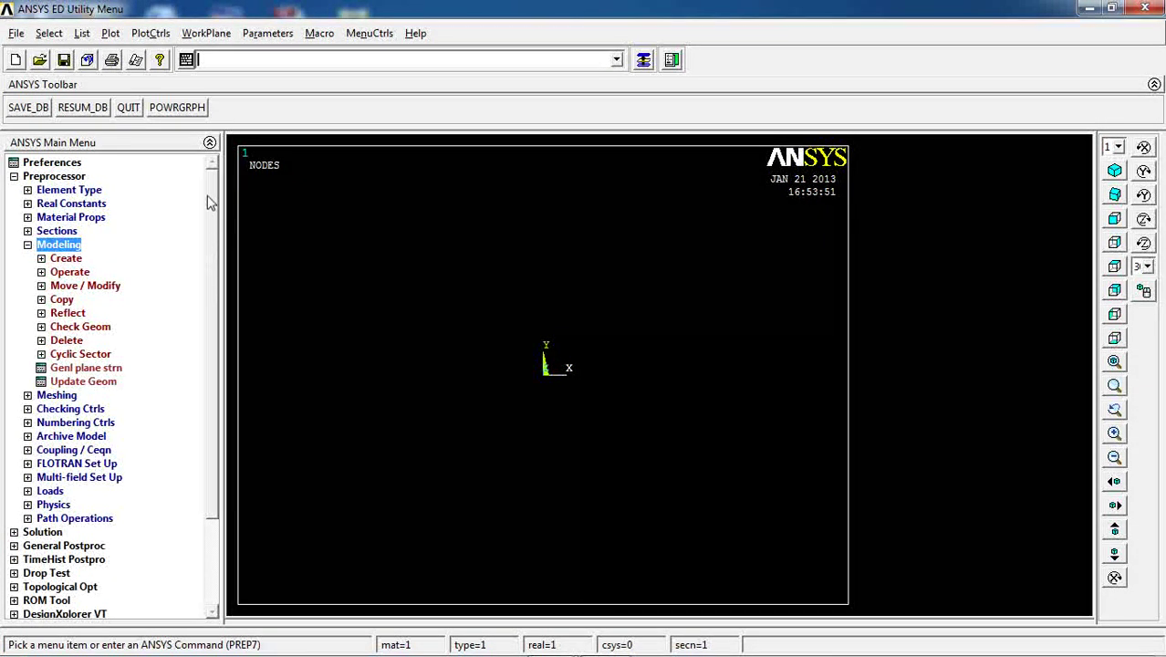
left_click_drag(213, 193, 212, 208)
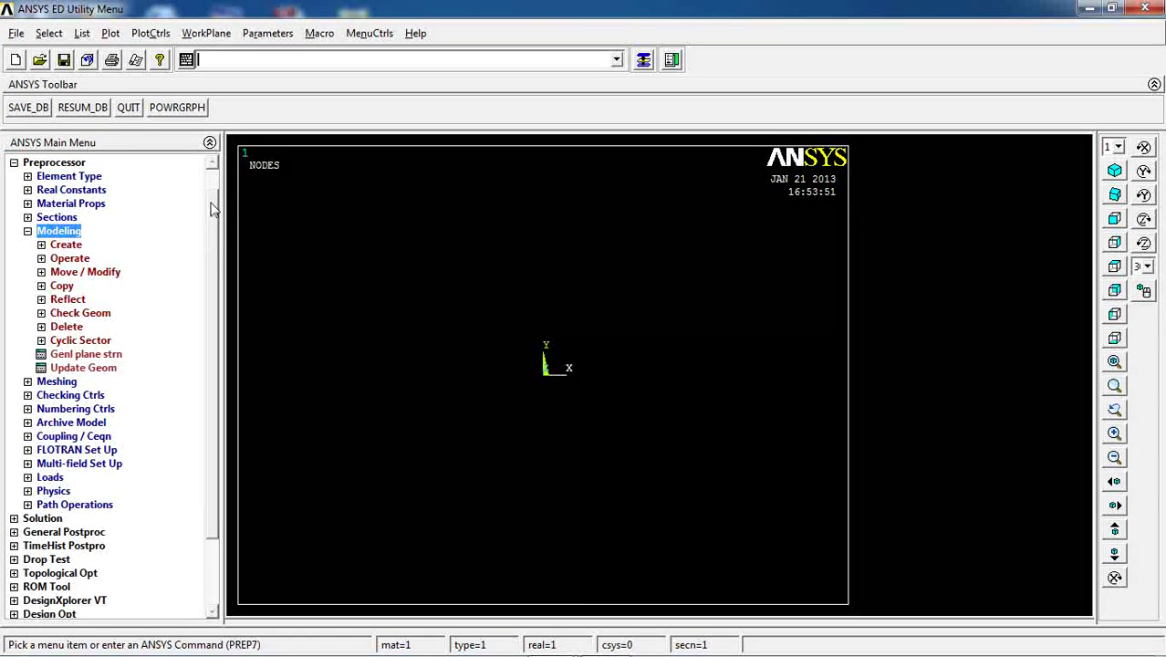
left_click(65, 246)
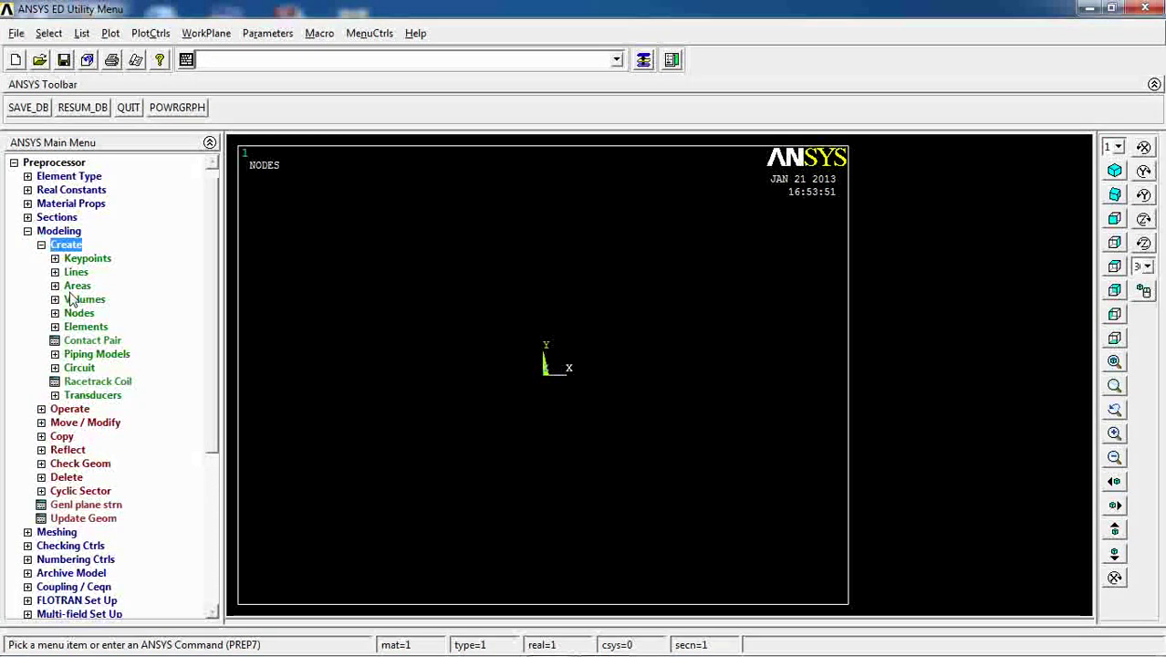
left_click(77, 286)
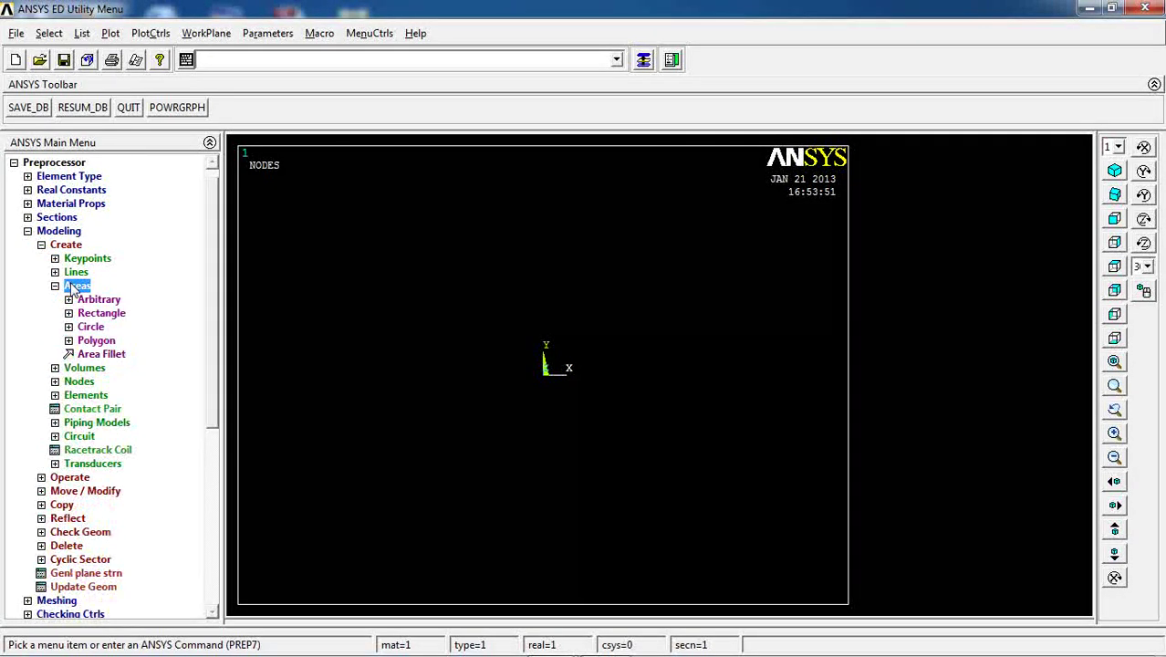
left_click(102, 313)
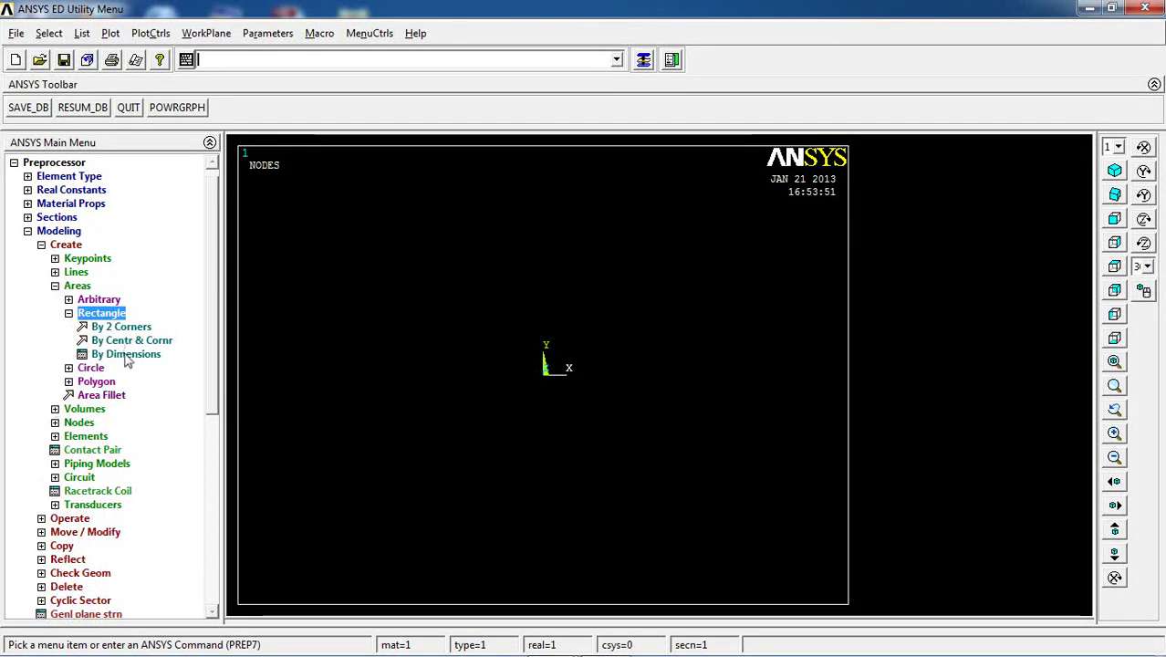
left_click(124, 354)
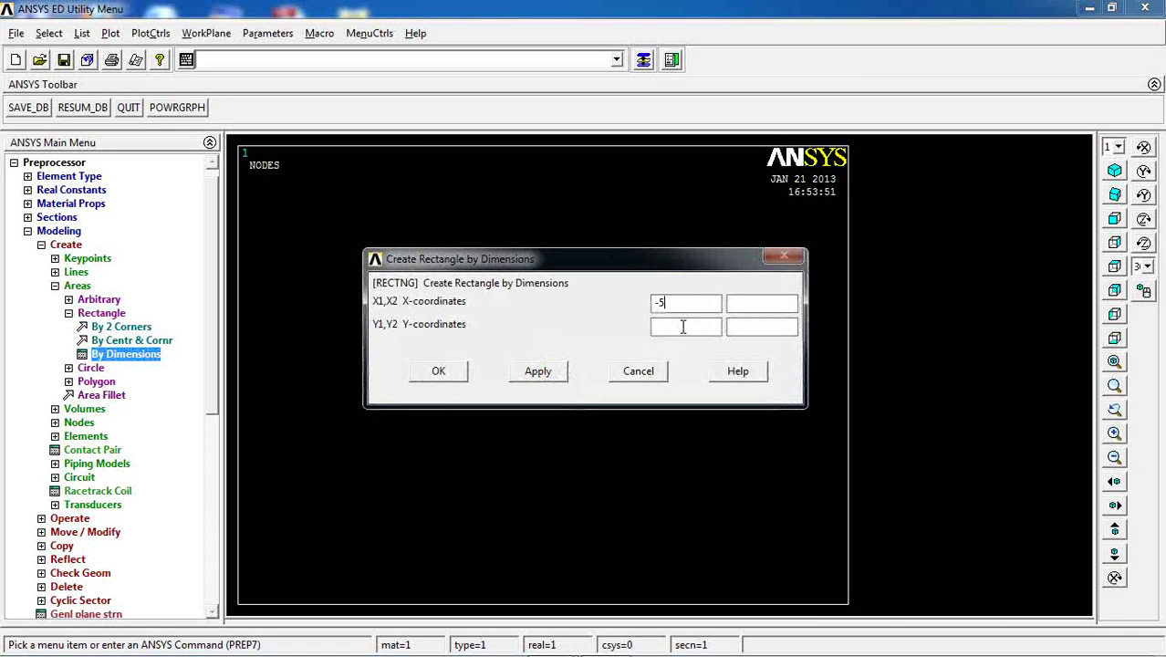
Step: Enter X and Y from -5 to 5 and create the 10 × 10 square
left_click(683, 327)
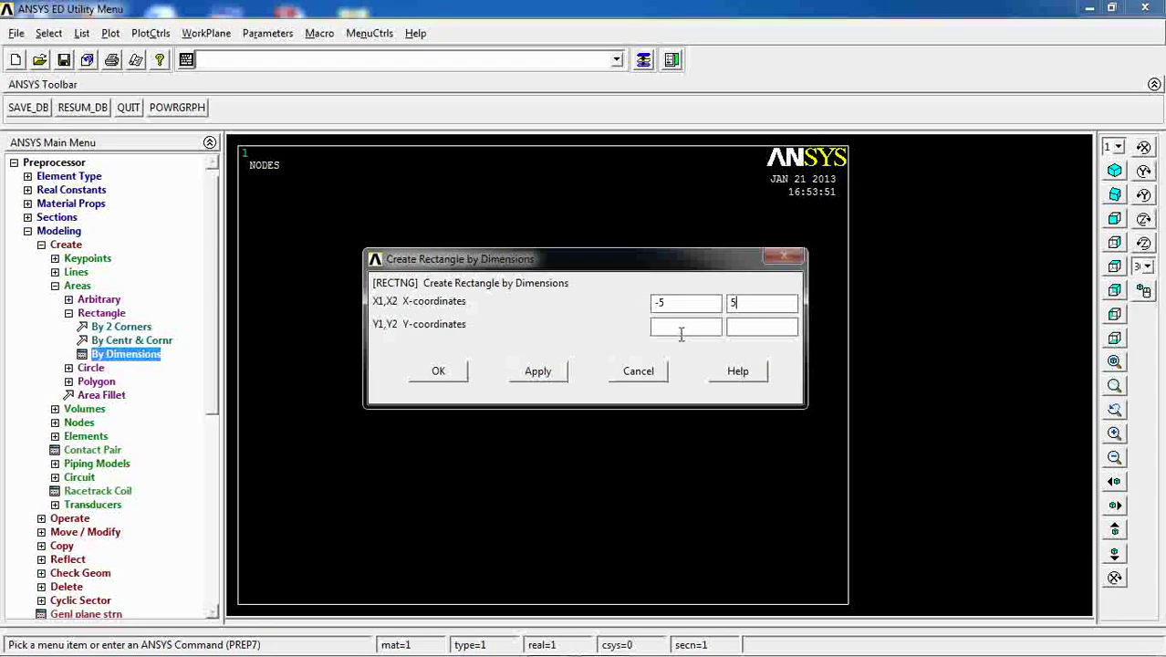
type("-5")
key("Tab")
type("5")
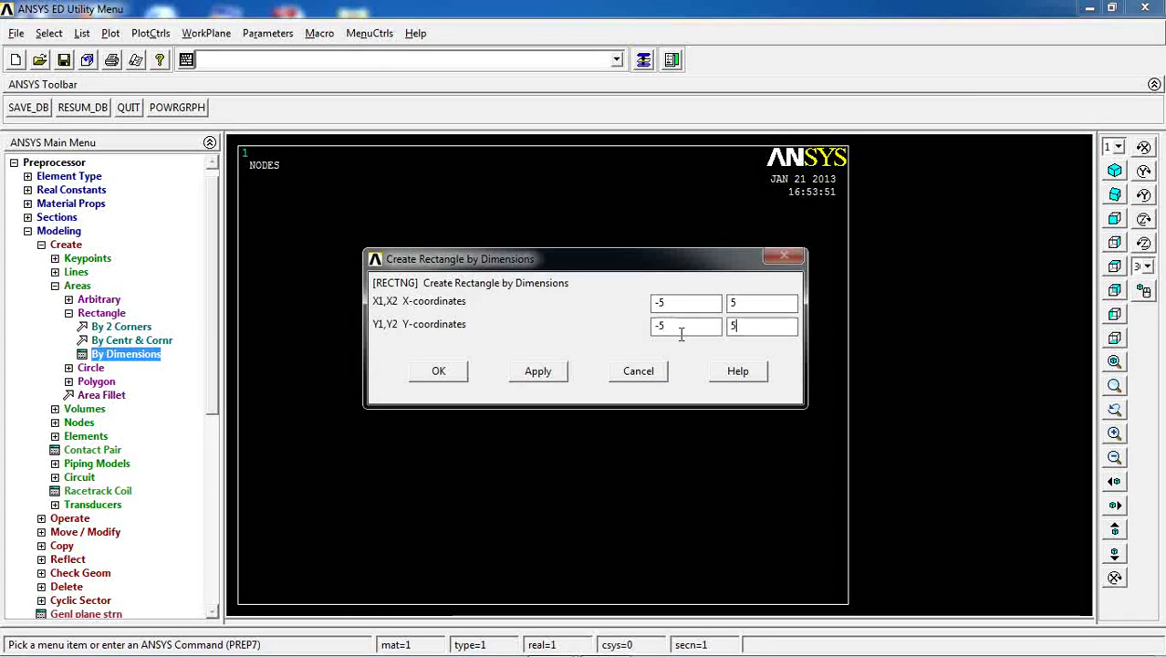
left_click(458, 372)
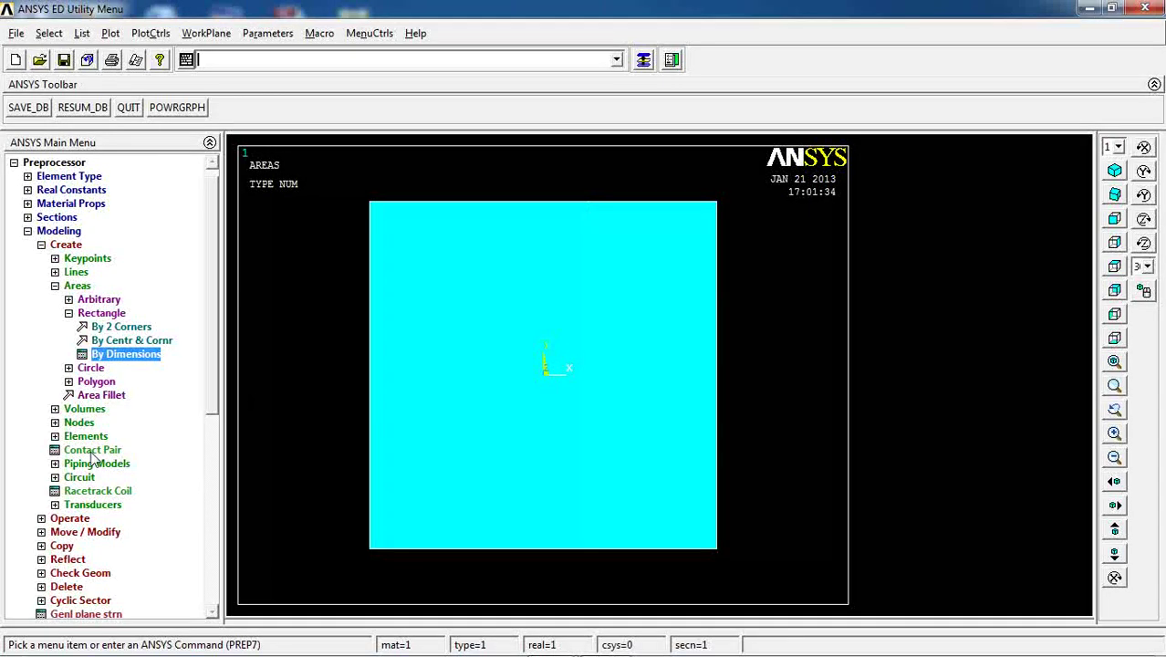
Step: Create a solid circle of radius 2 centred at WP X 0, Y 0 inside the square
left_click(90, 370)
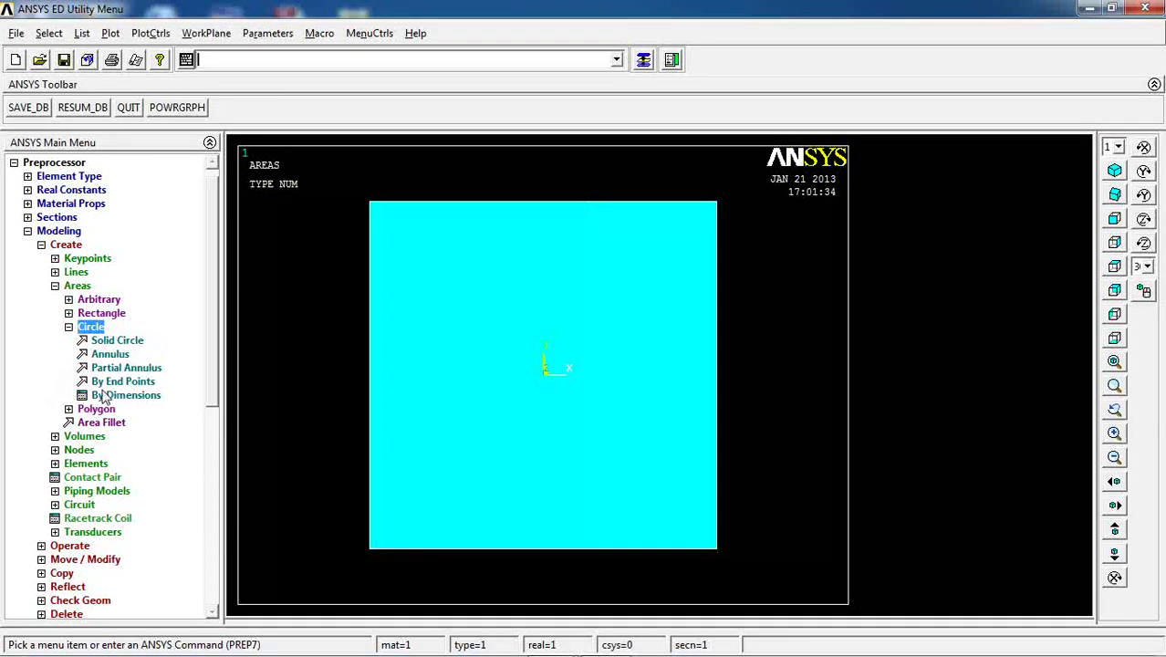
left_click(118, 397)
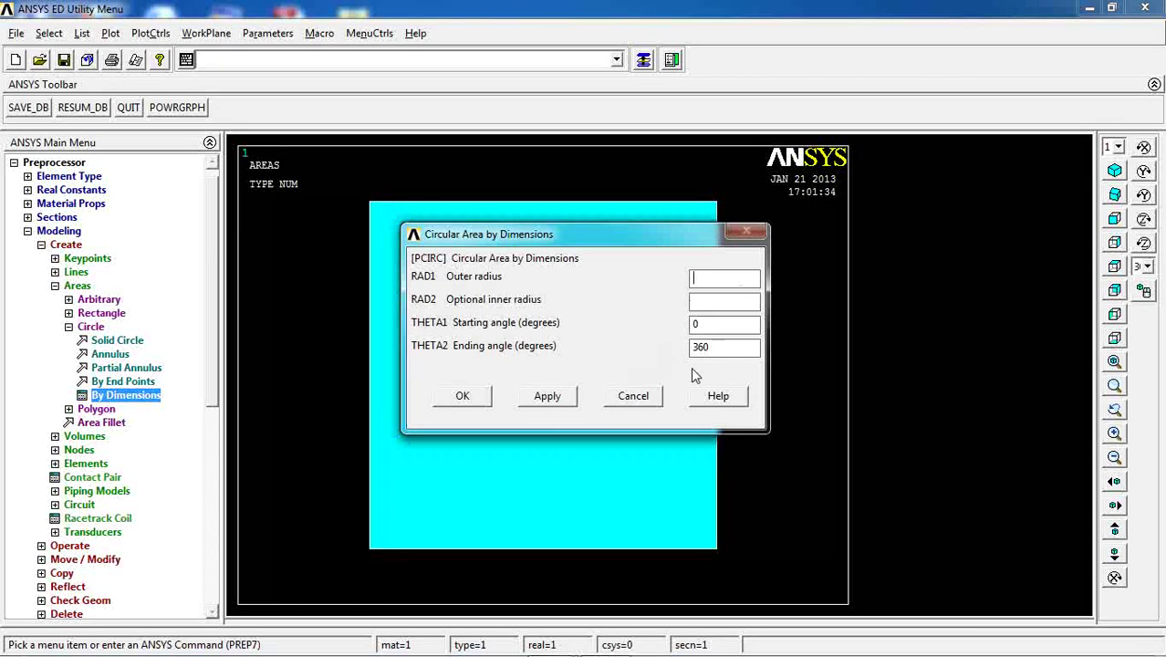
left_click(634, 398)
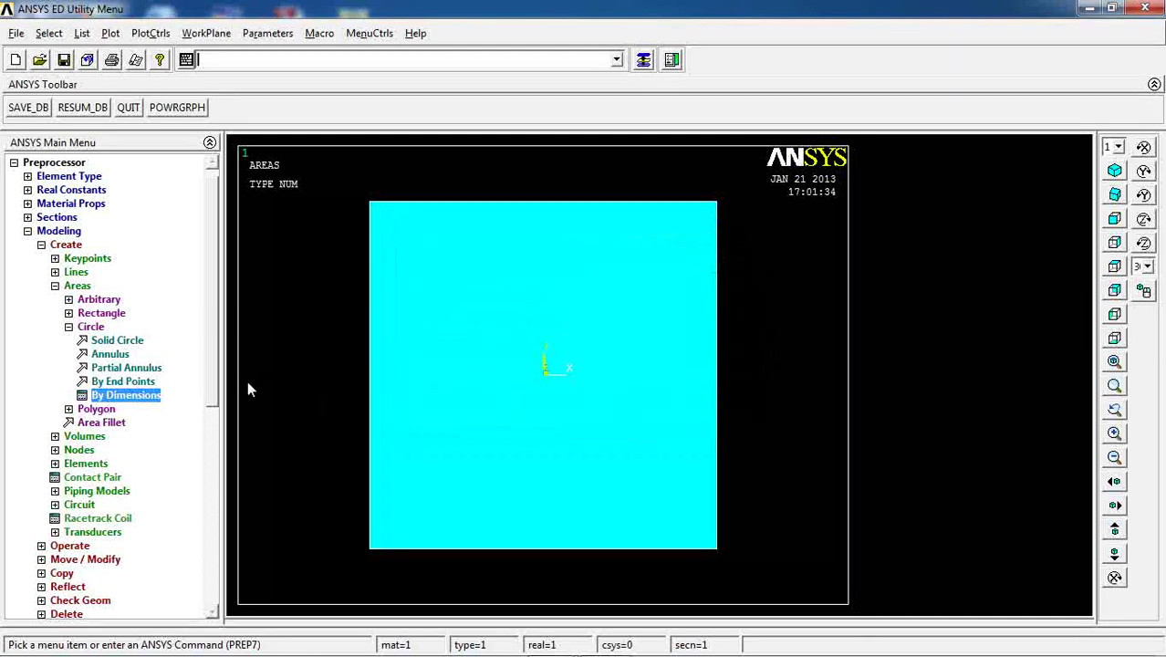
left_click(110, 341)
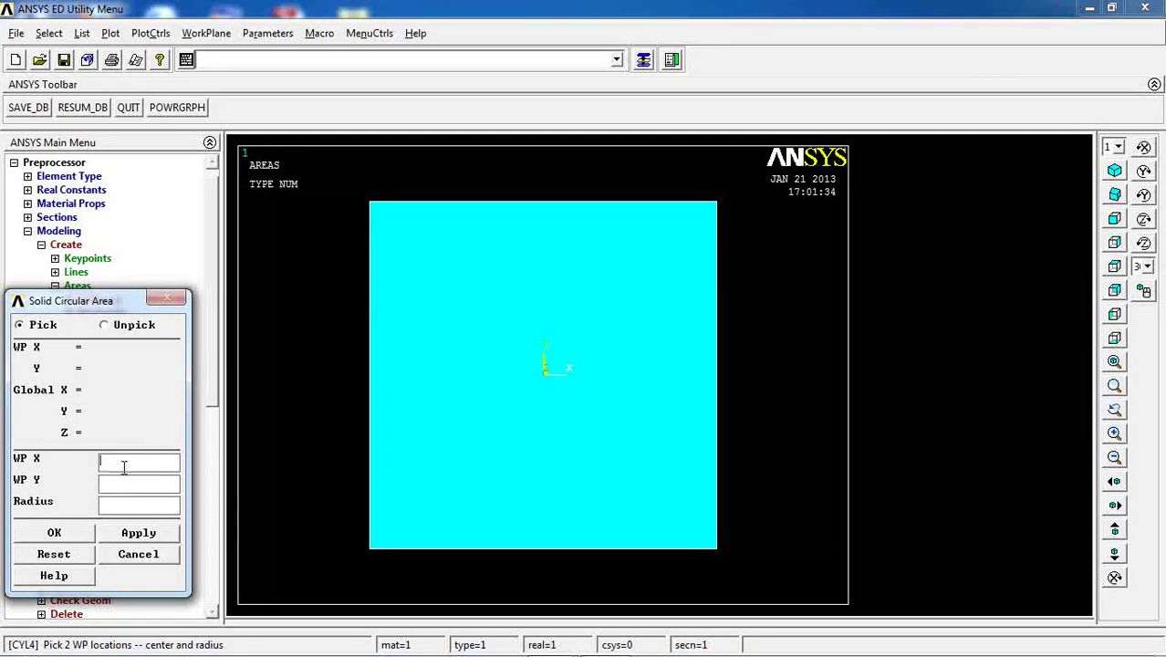
type("0")
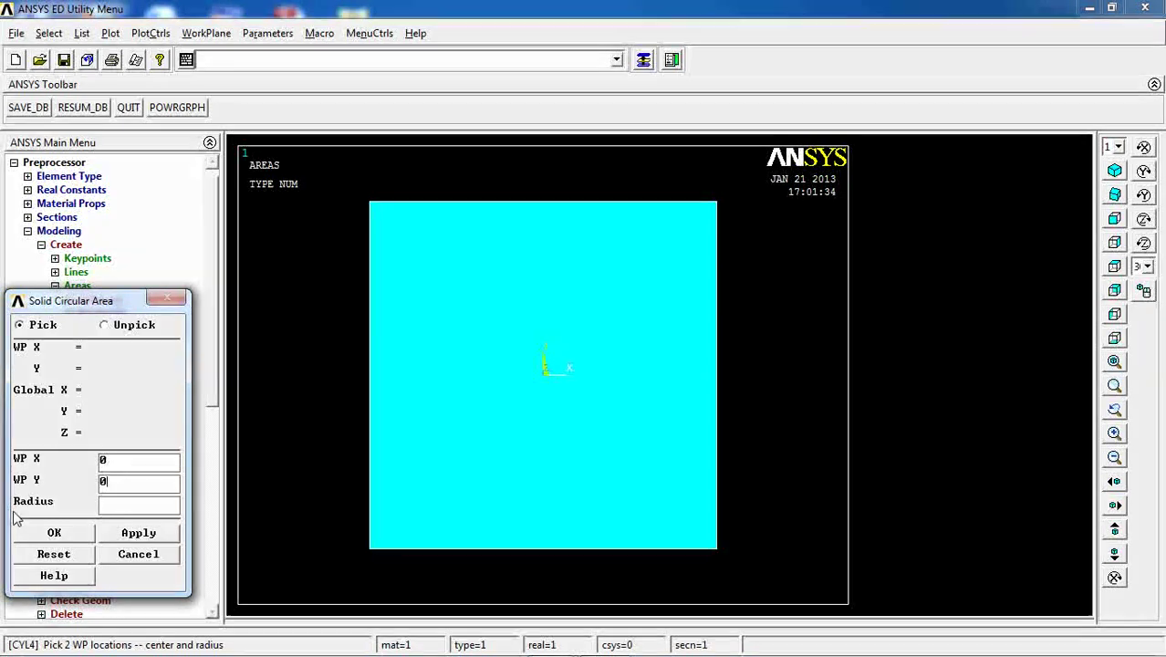
left_click(120, 515)
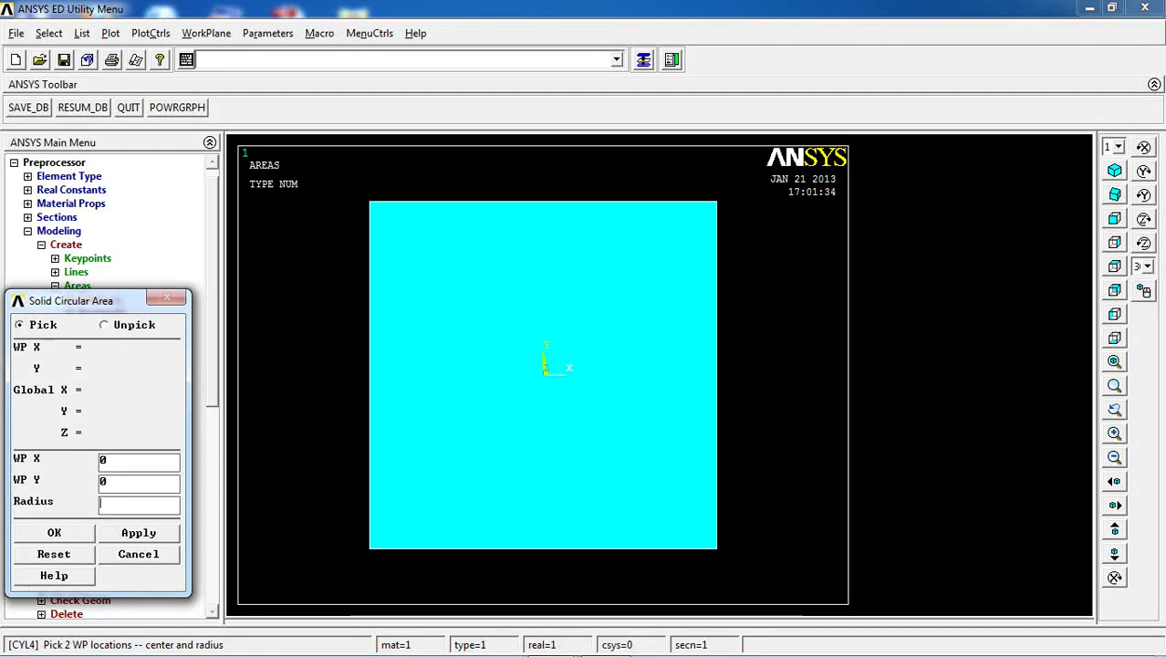
left_click(77, 537)
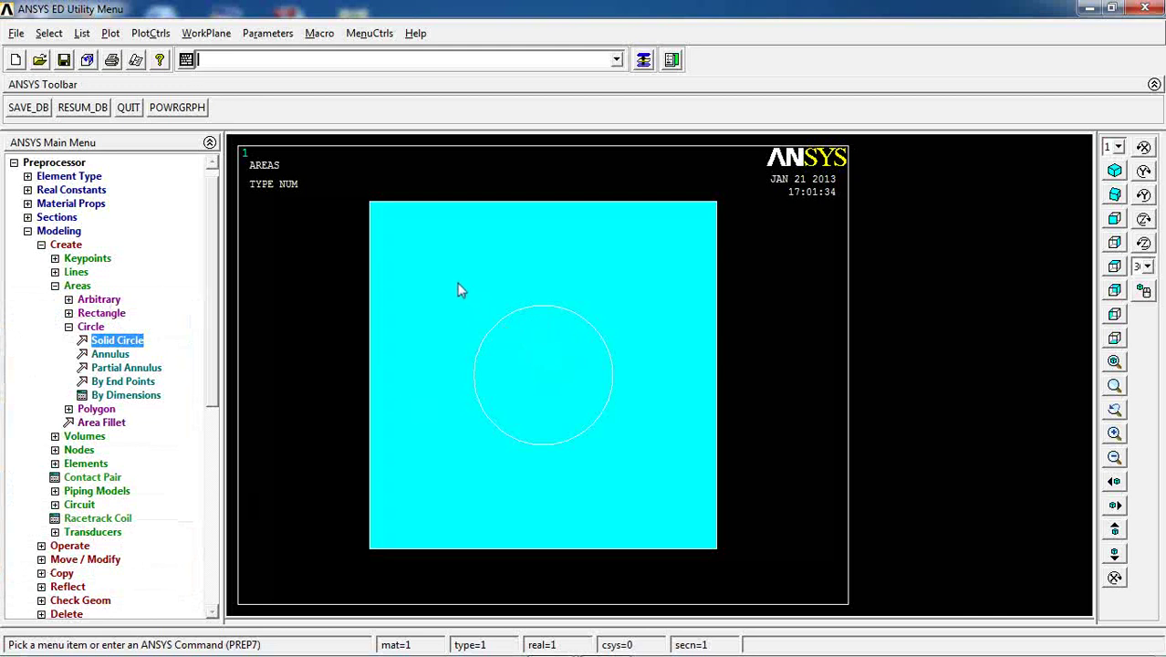
left_click(81, 33)
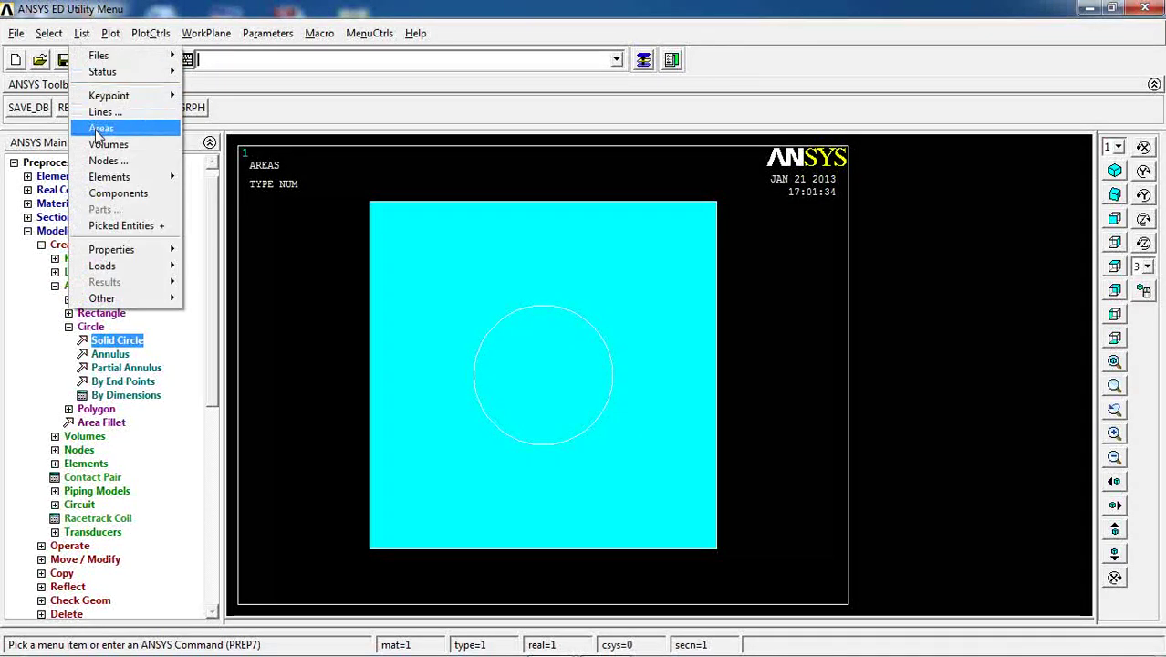
left_click(100, 128)
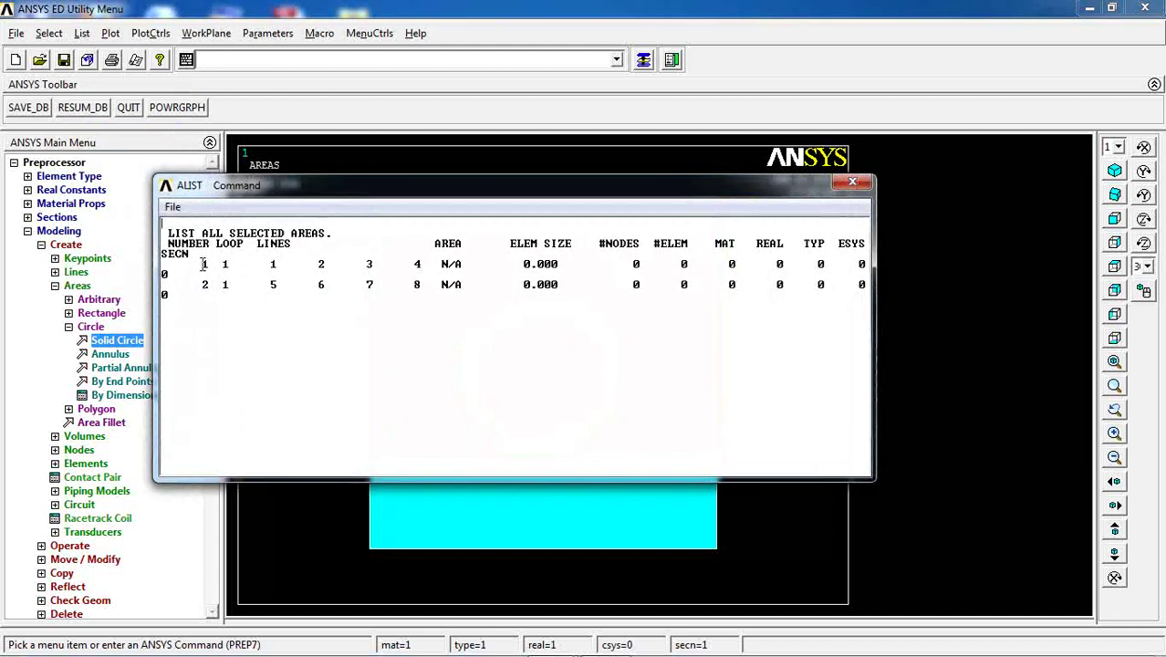
left_click_drag(206, 263, 654, 270)
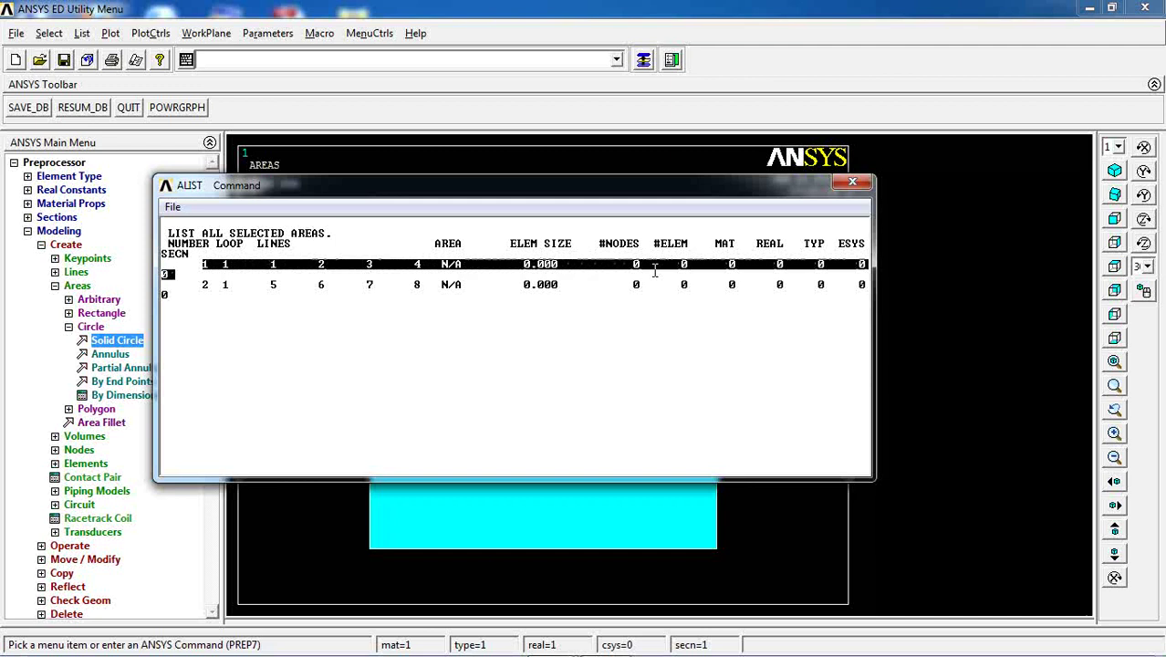
left_click(540, 261)
left_click_drag(512, 262, 865, 263)
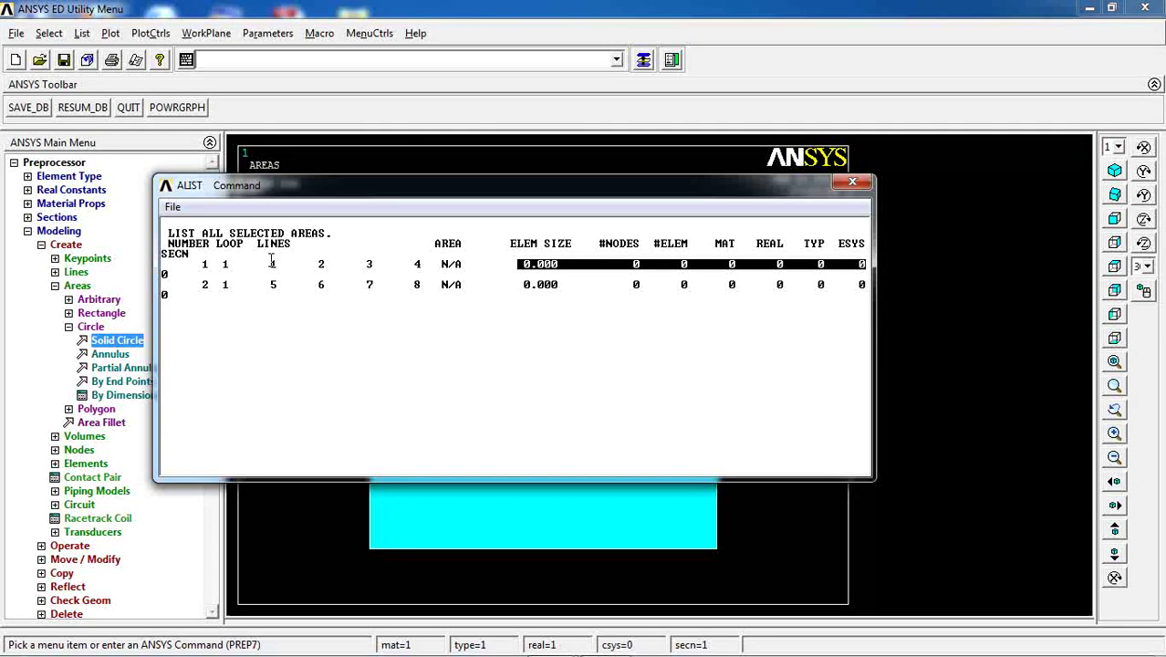
left_click_drag(427, 196, 589, 50)
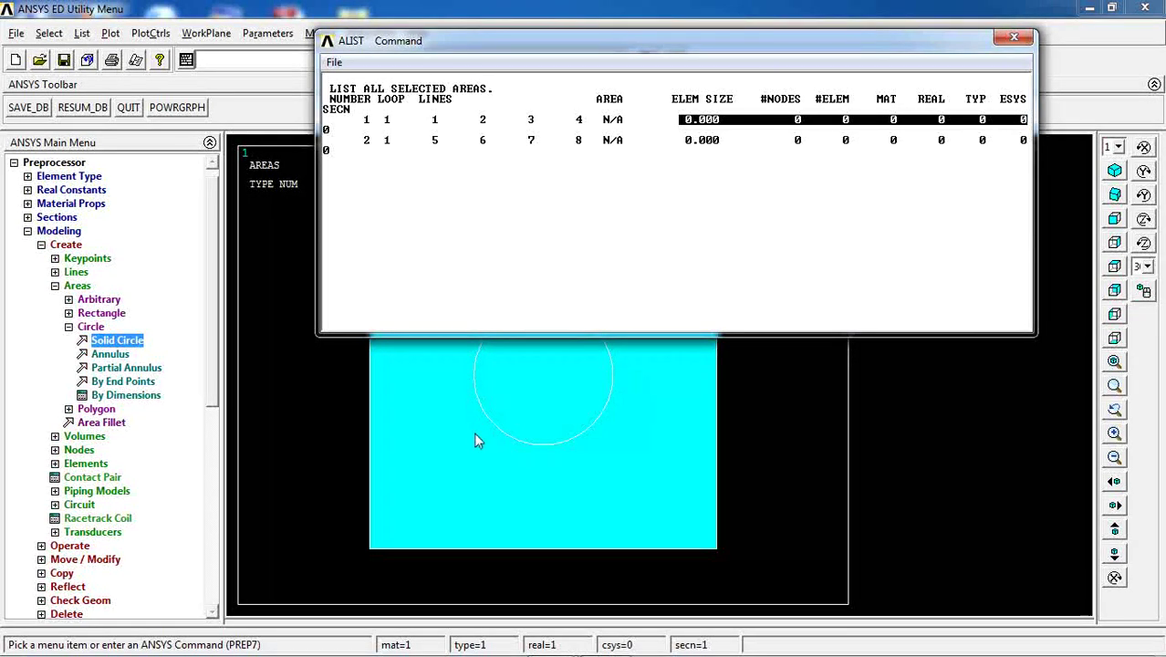
left_click(1014, 36)
left_click(153, 34)
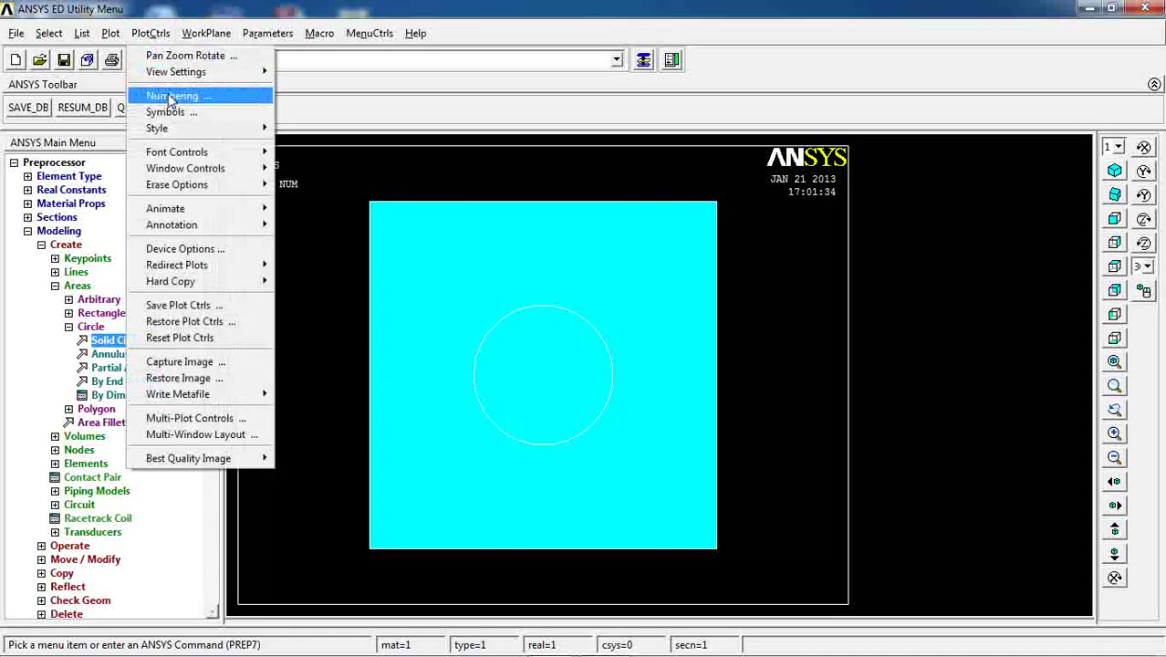
left_click(173, 92)
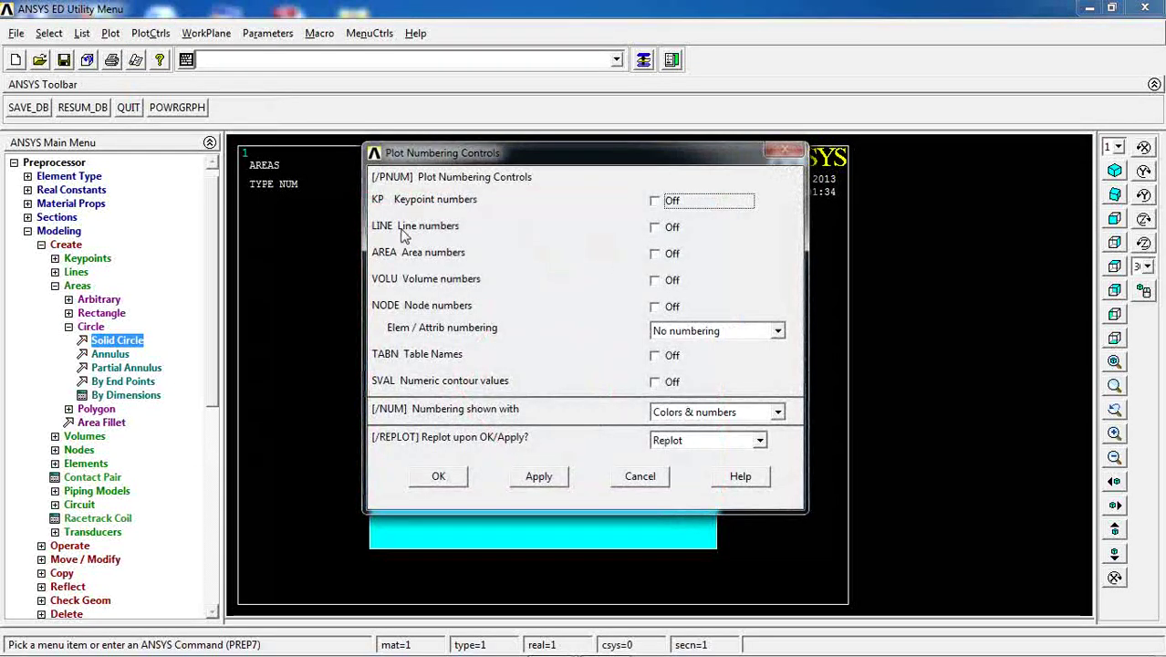
left_click(655, 255)
left_click(453, 484)
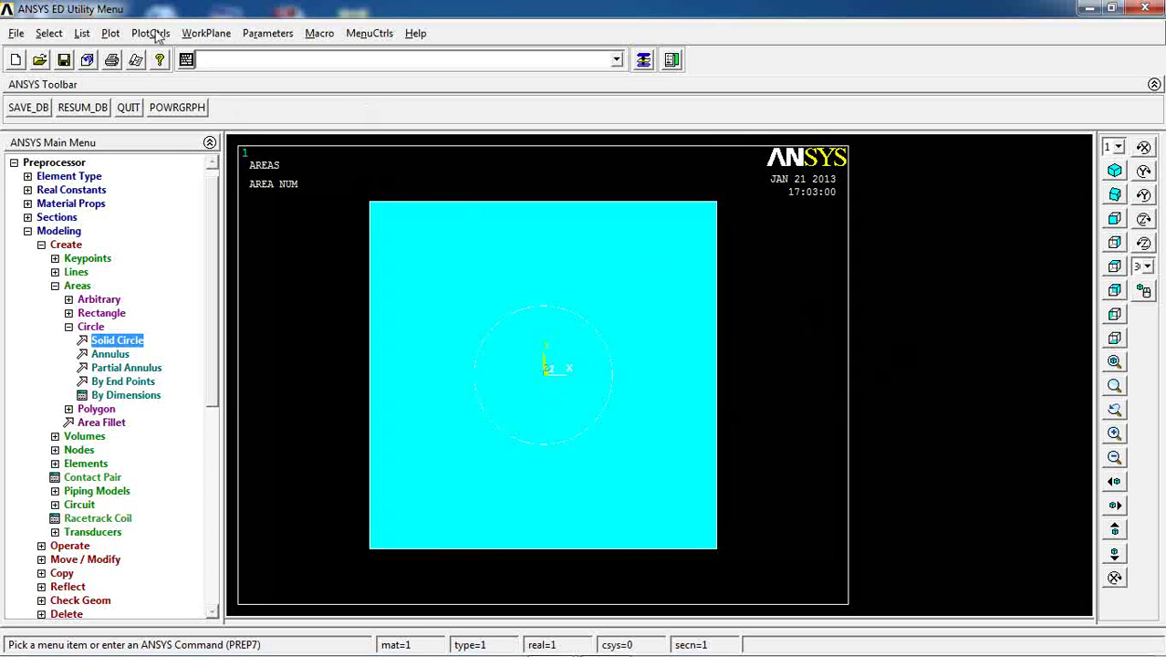
left_click(151, 32)
left_click(169, 95)
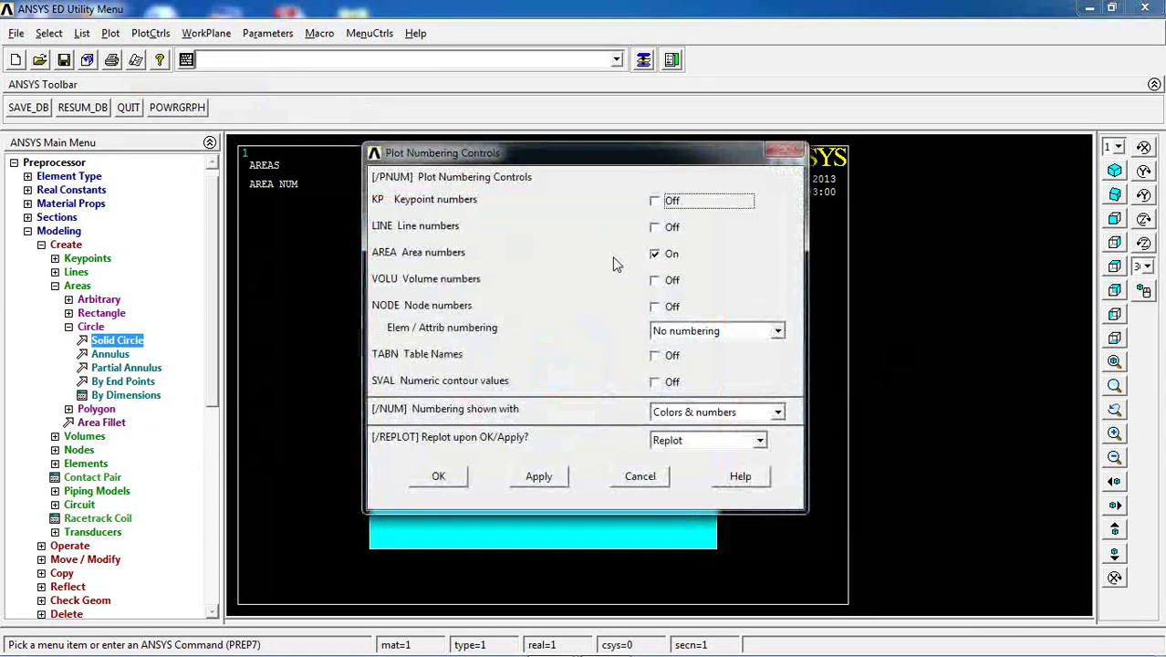
left_click(655, 256)
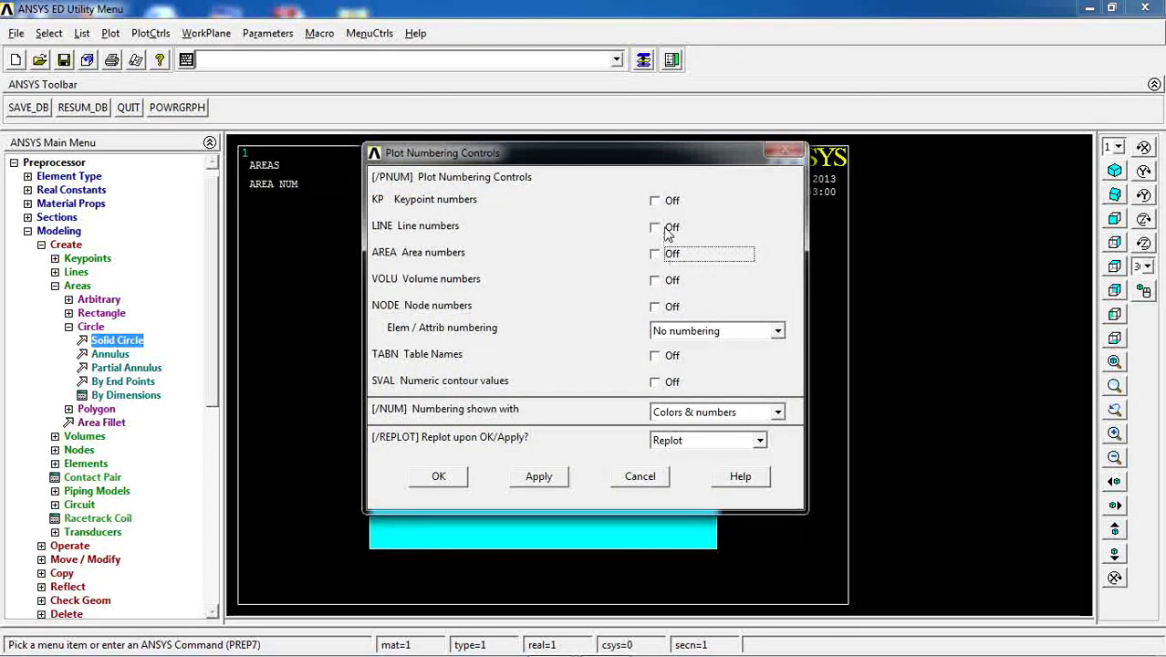
left_click(666, 230)
left_click(439, 476)
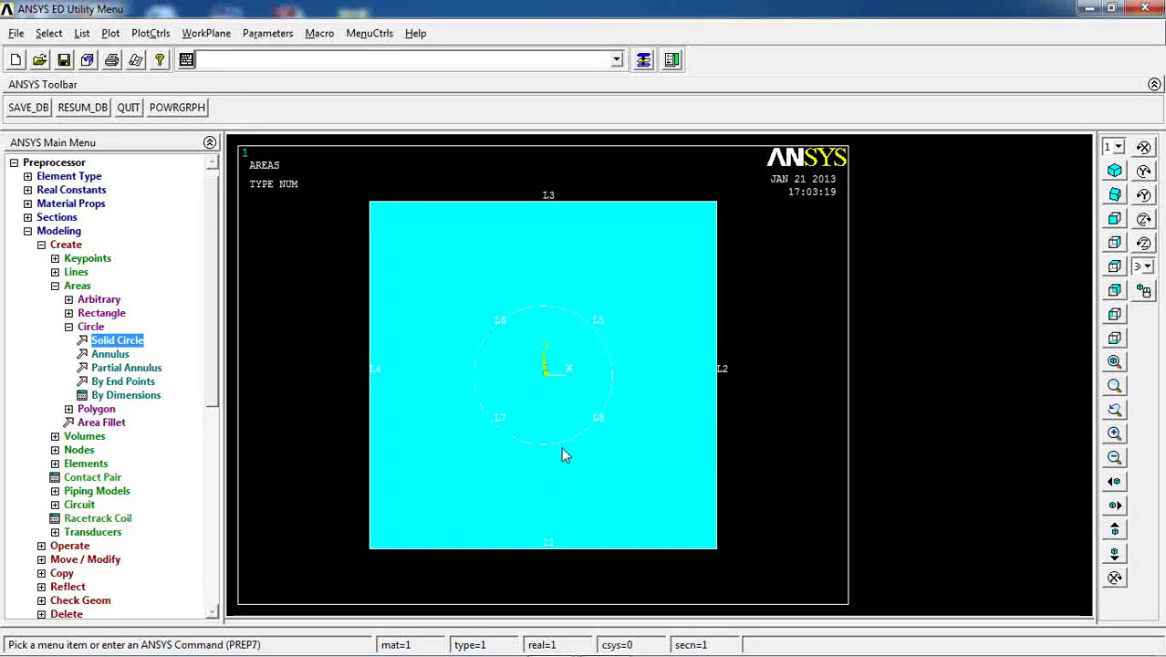
left_click(150, 37)
left_click(201, 96)
left_click(657, 226)
left_click(437, 475)
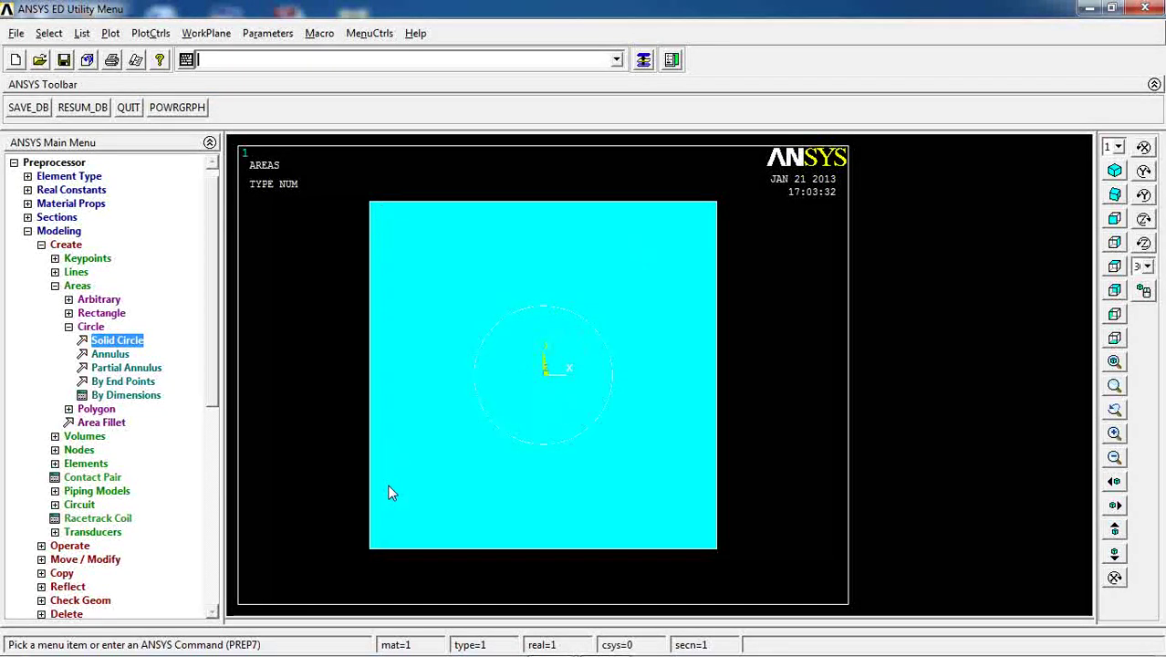
Step: Open the Subtract Areas picker under Modeling > Operate > Booleans
left_click(91, 327)
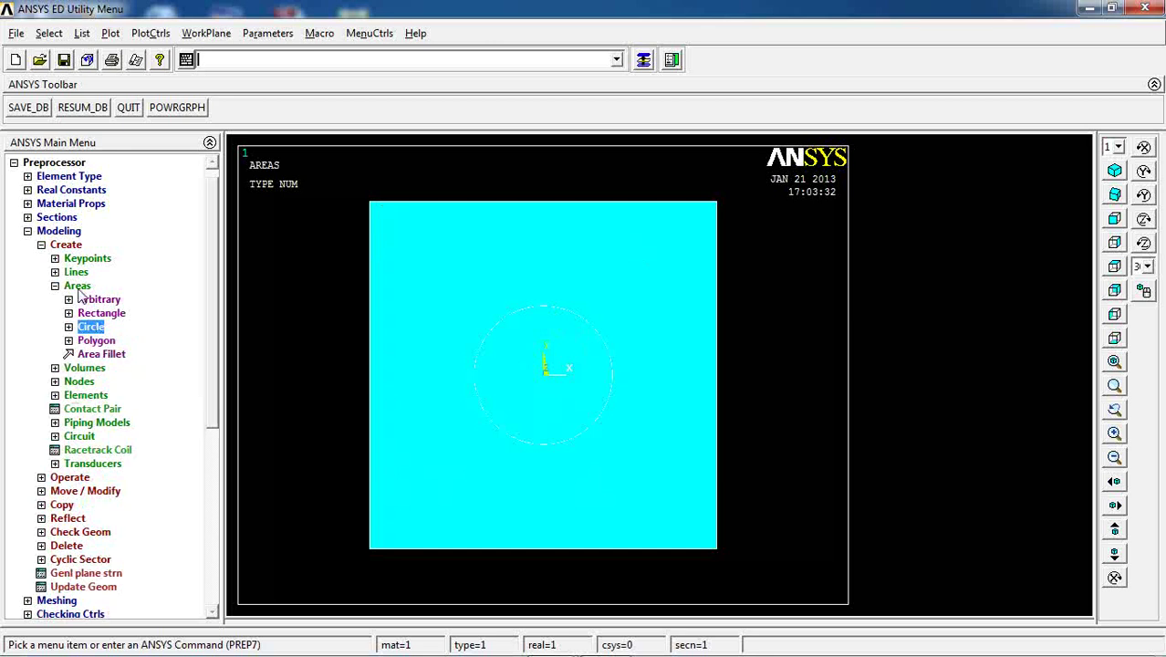
left_click(71, 246)
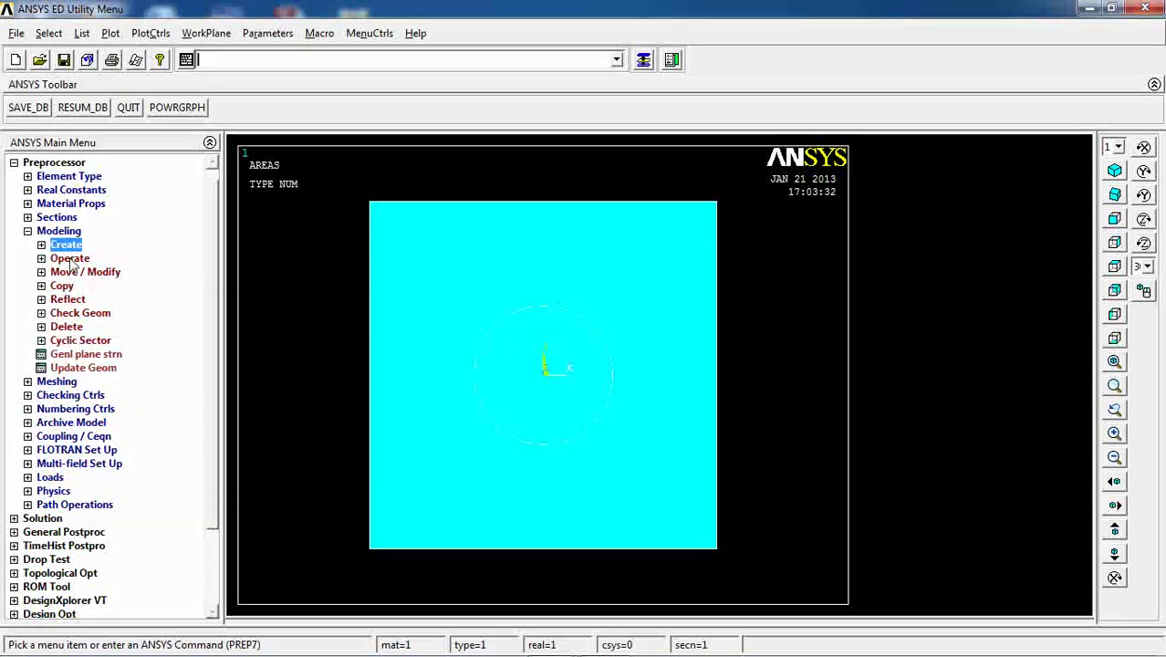
left_click(71, 259)
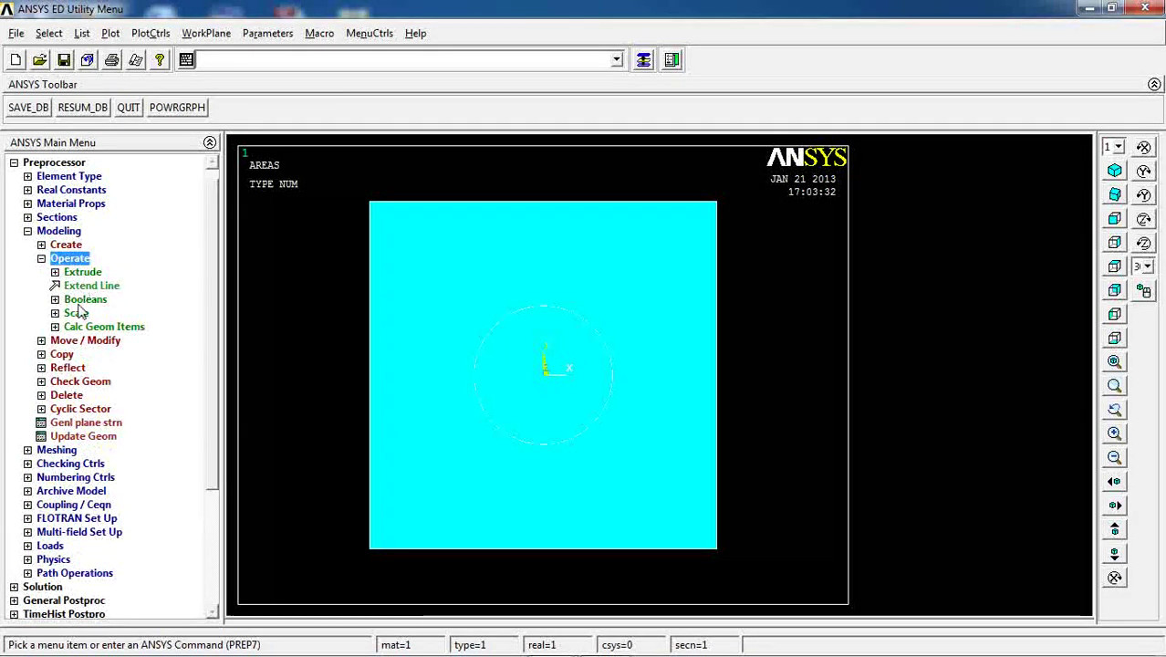
left_click(83, 302)
left_click(100, 343)
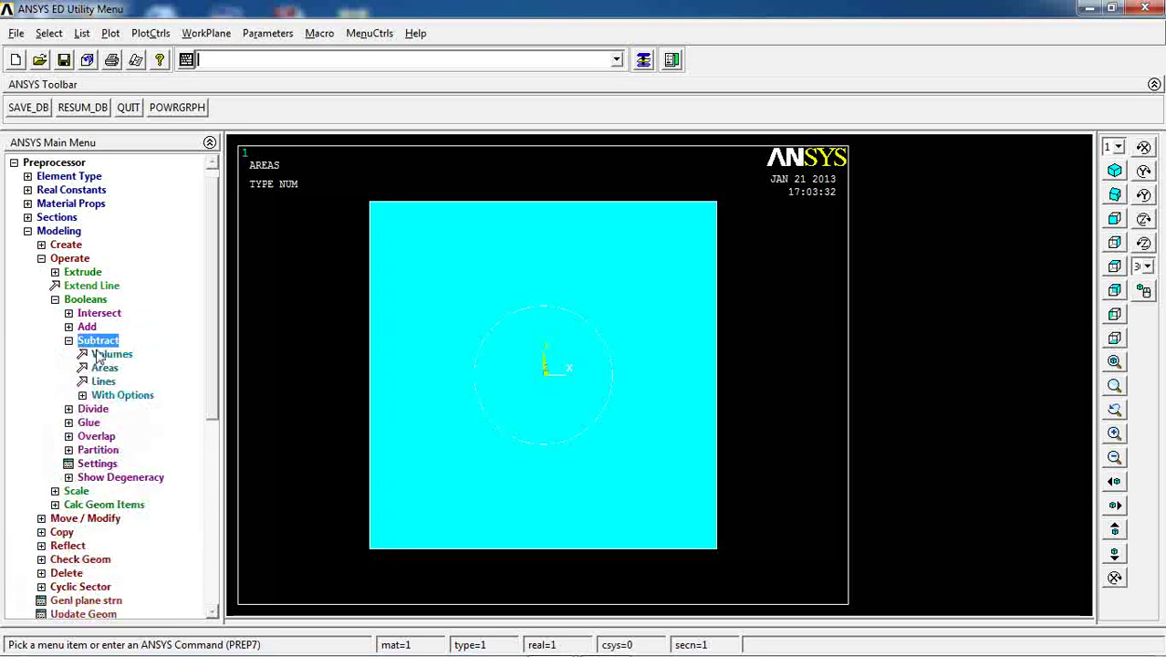
left_click(101, 368)
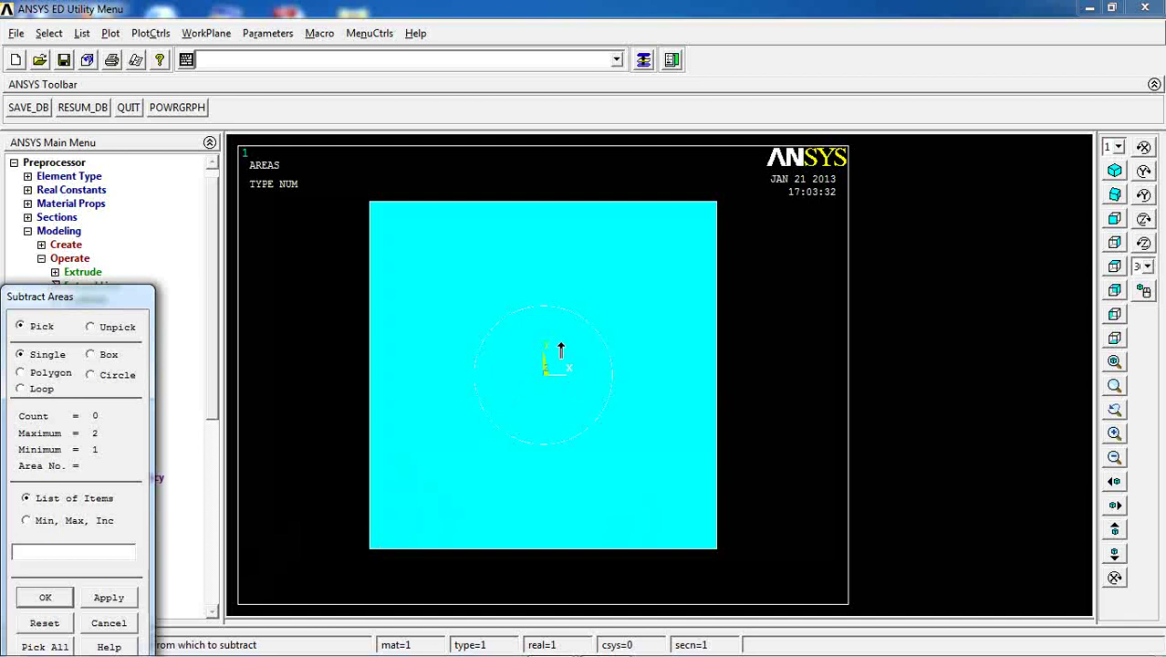
Step: Pick the square as the base area, cycling past the overlapping circle, and accept it
left_click(388, 544)
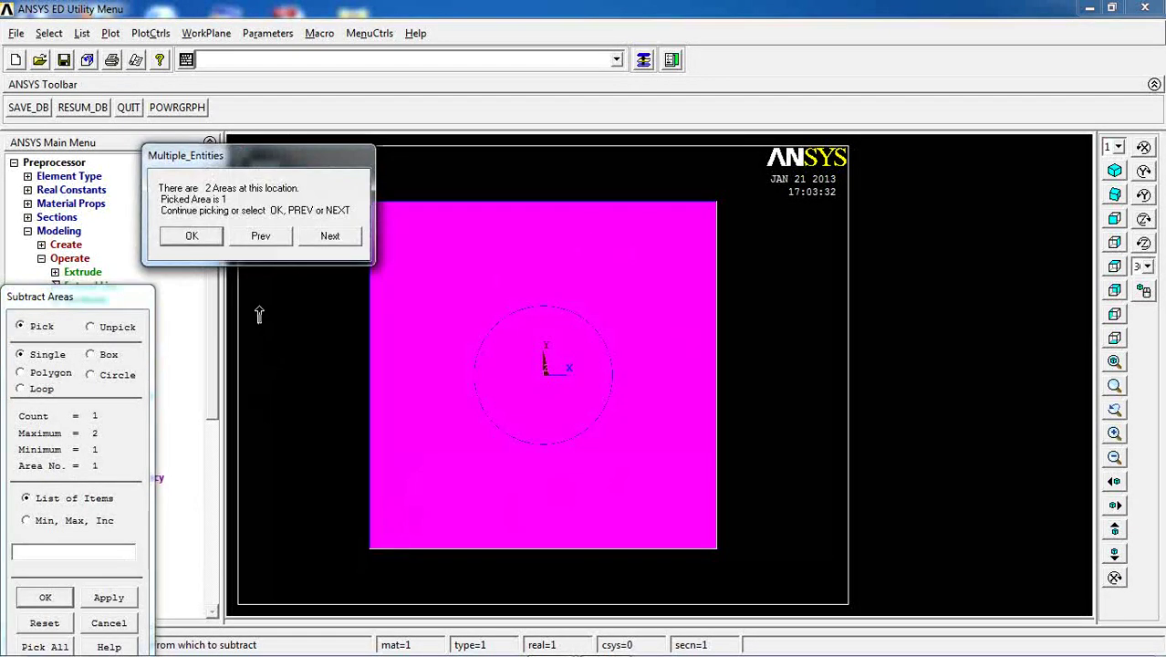
left_click_drag(219, 157, 215, 69)
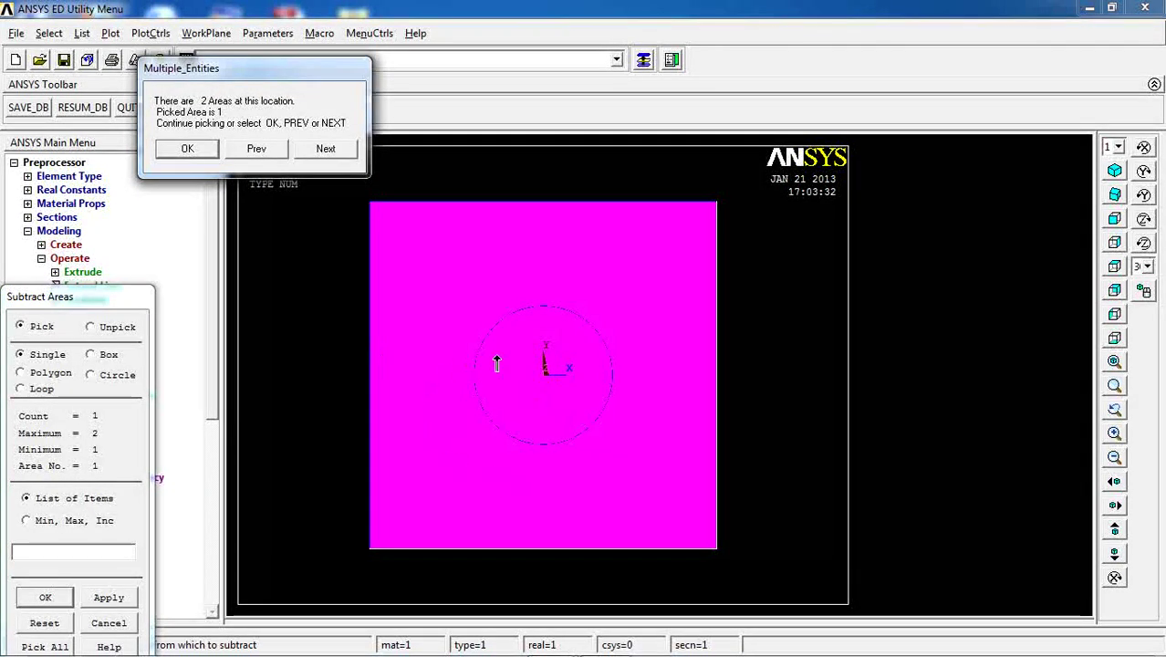
left_click(326, 149)
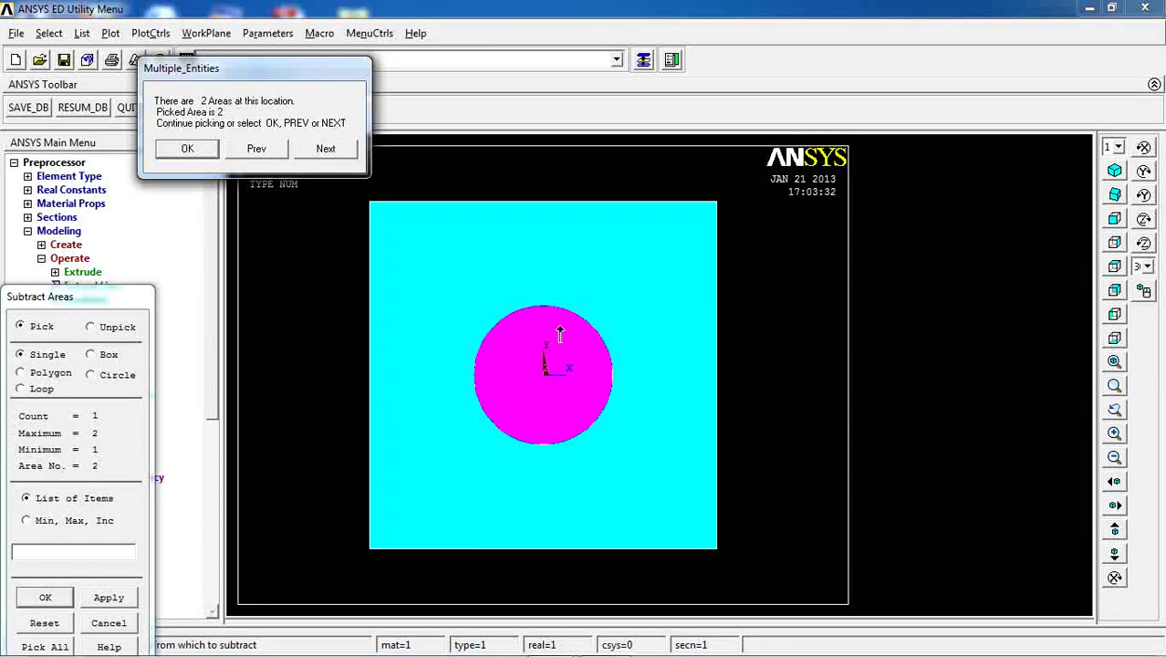
left_click(326, 148)
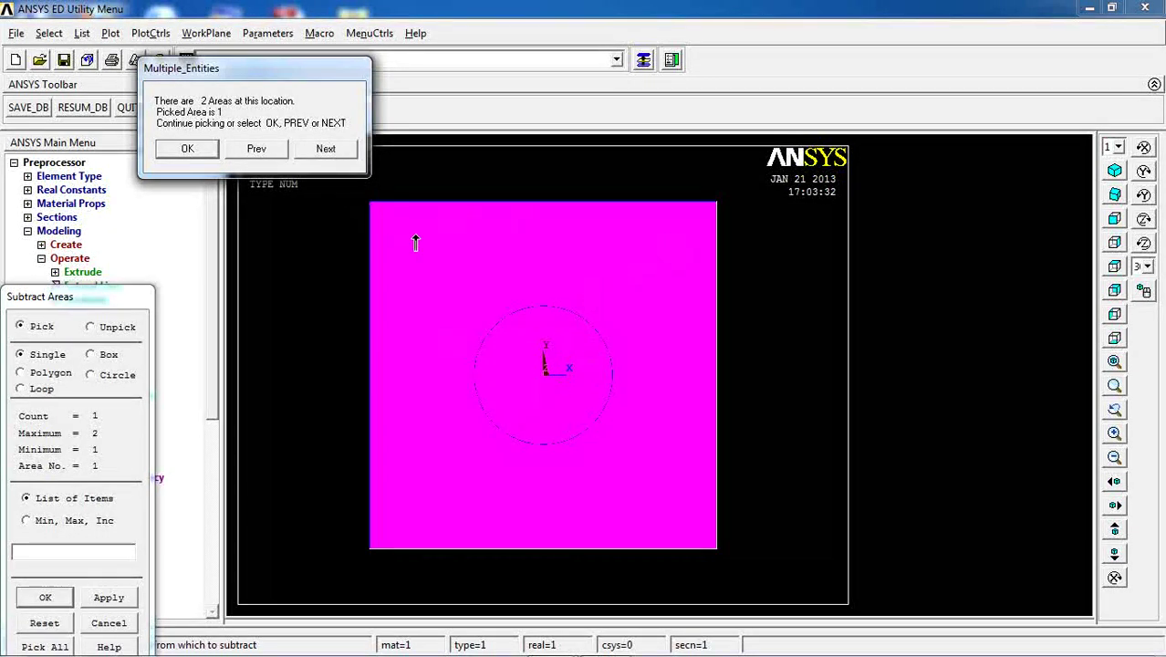
left_click(188, 150)
left_click(64, 598)
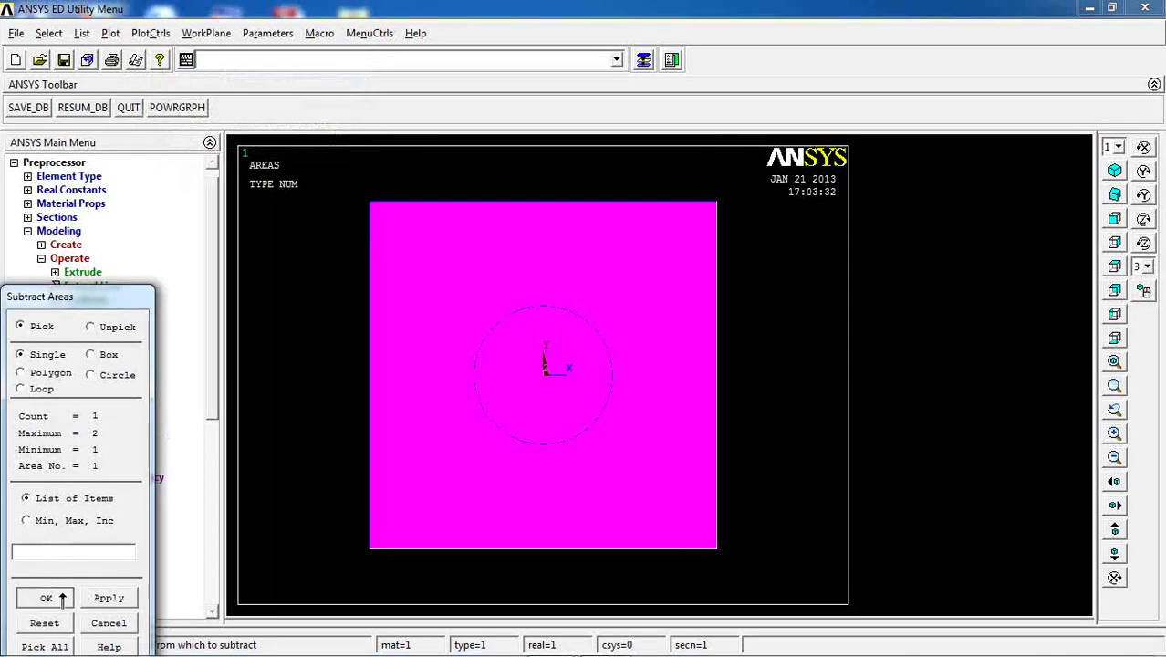
Step: Pick the circle (area 2) as the area to remove and run the subtraction
left_click(533, 374)
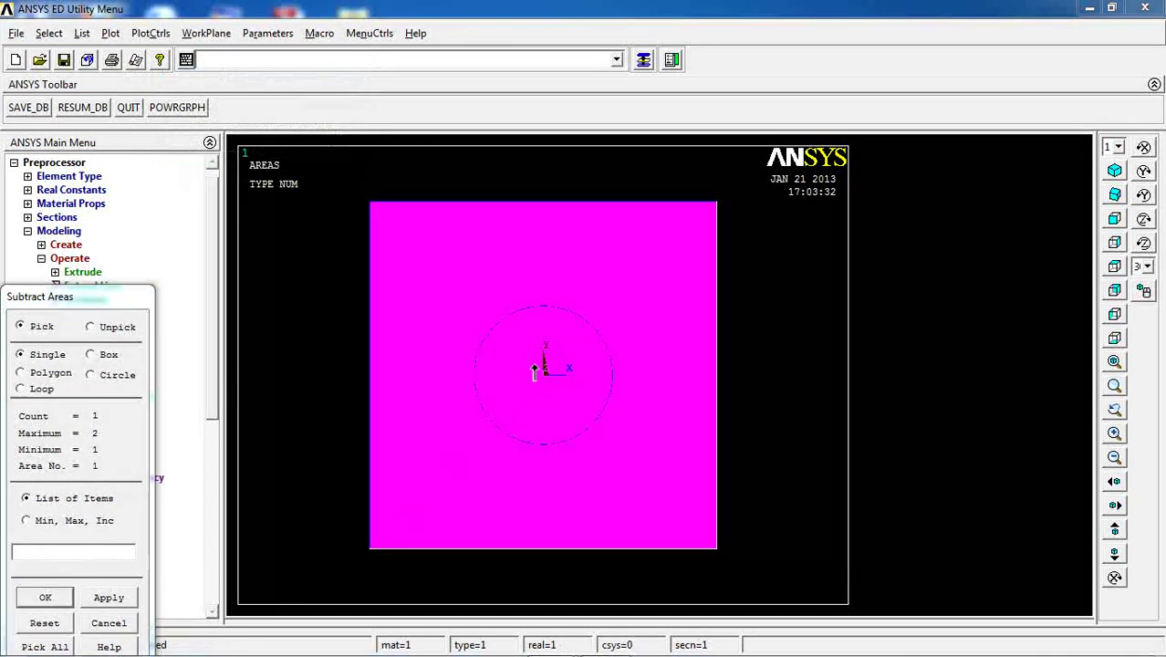
left_click(327, 236)
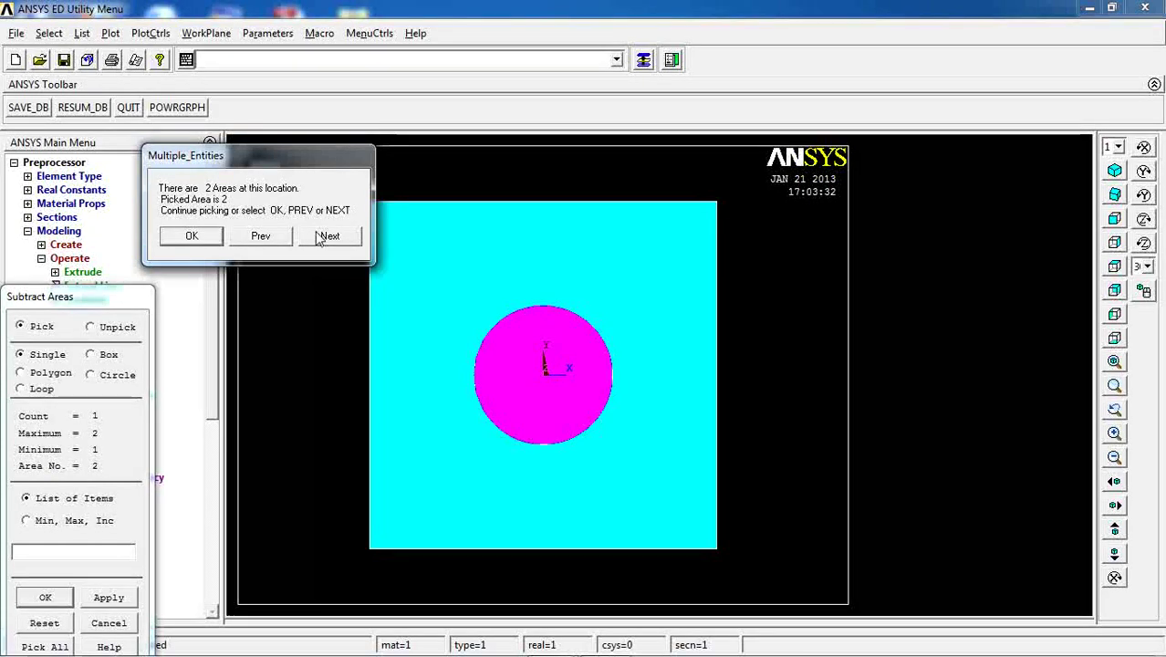
left_click(192, 236)
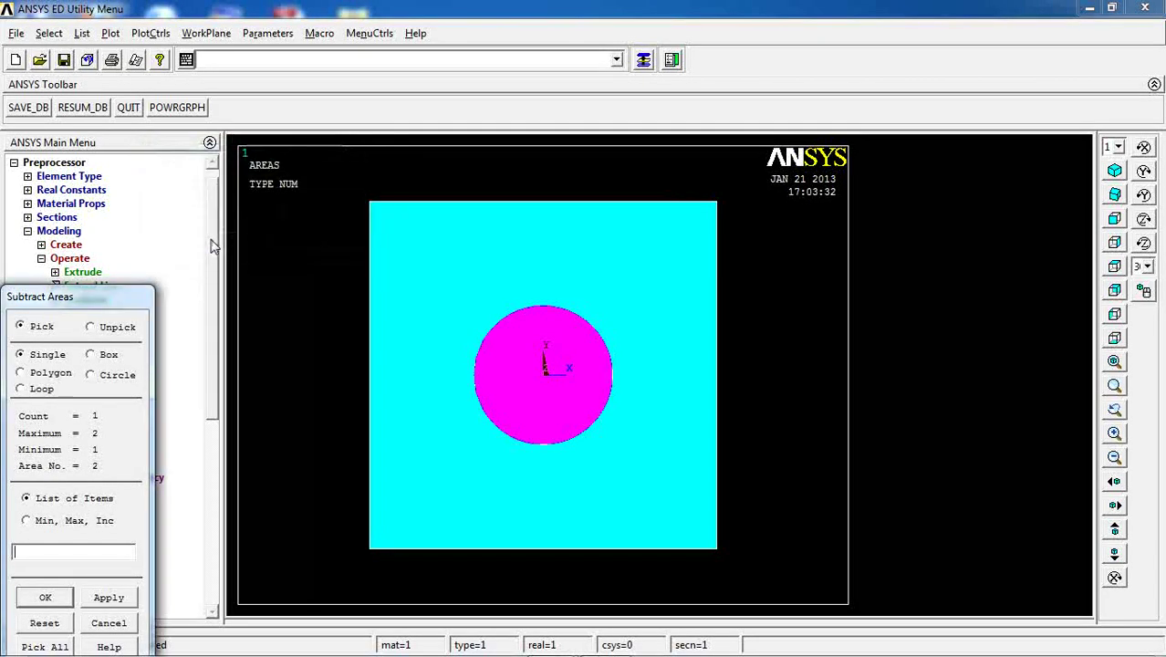
left_click(48, 602)
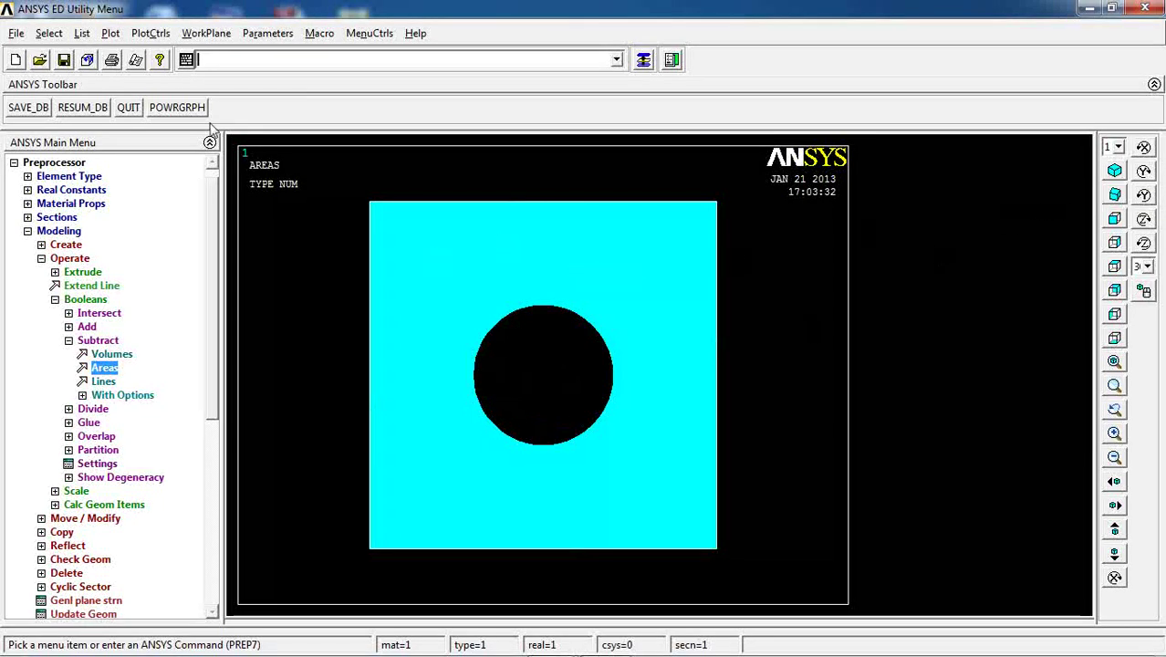
left_click(81, 35)
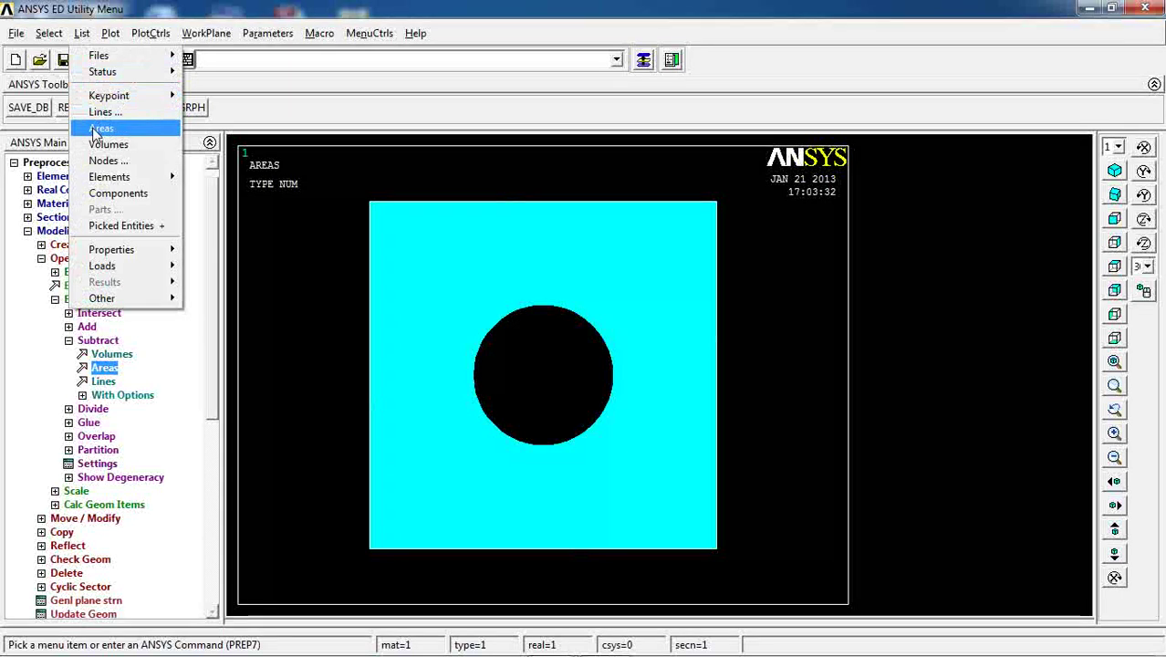
left_click(101, 128)
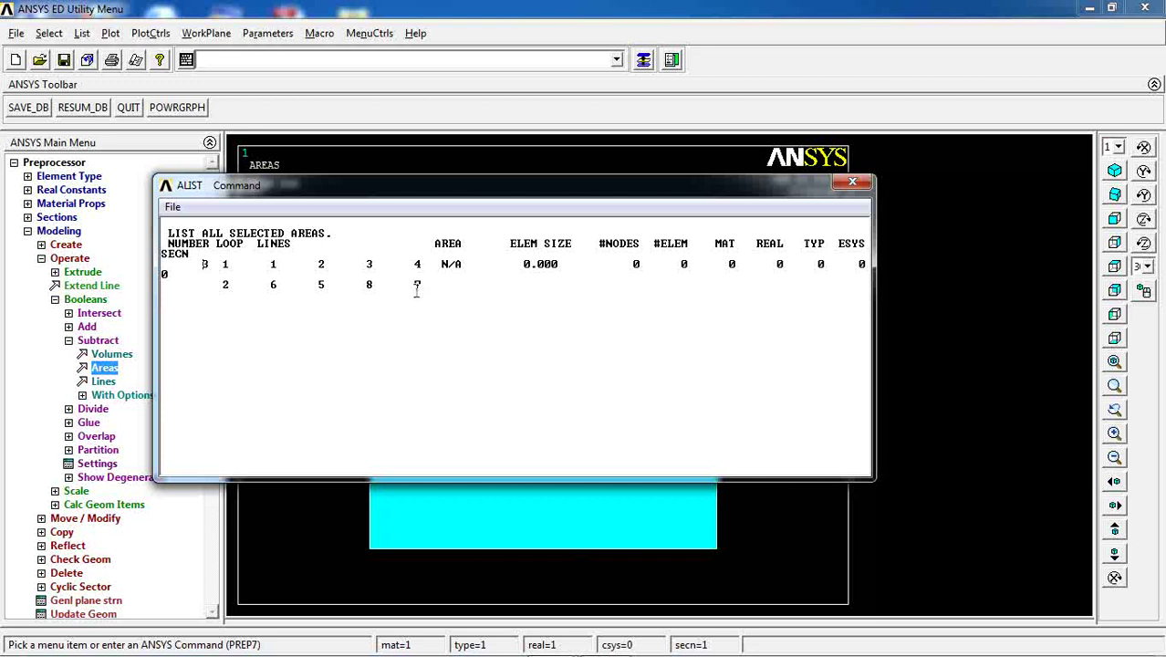
left_click_drag(272, 264, 429, 285)
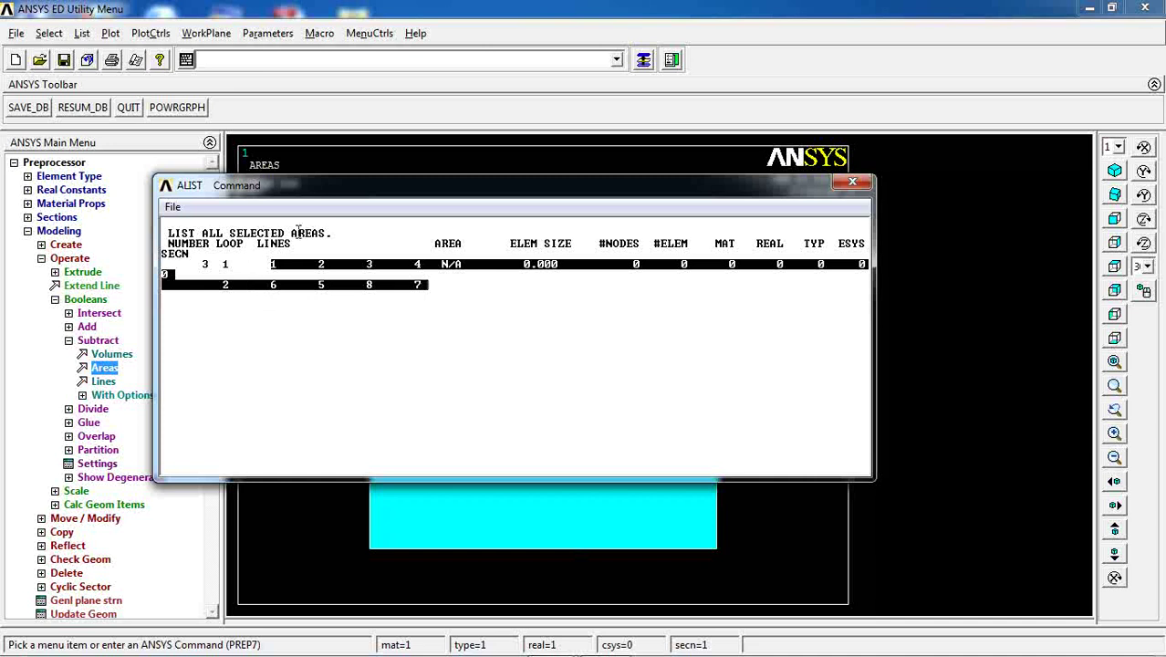
left_click_drag(339, 192, 280, 110)
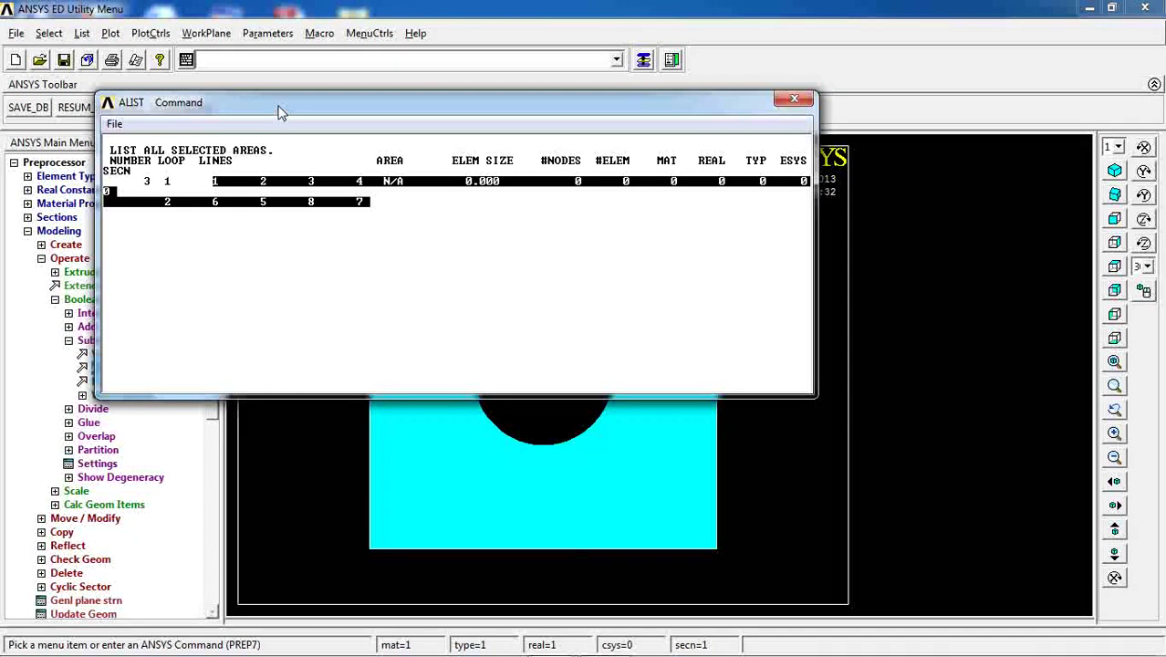
left_click(169, 202)
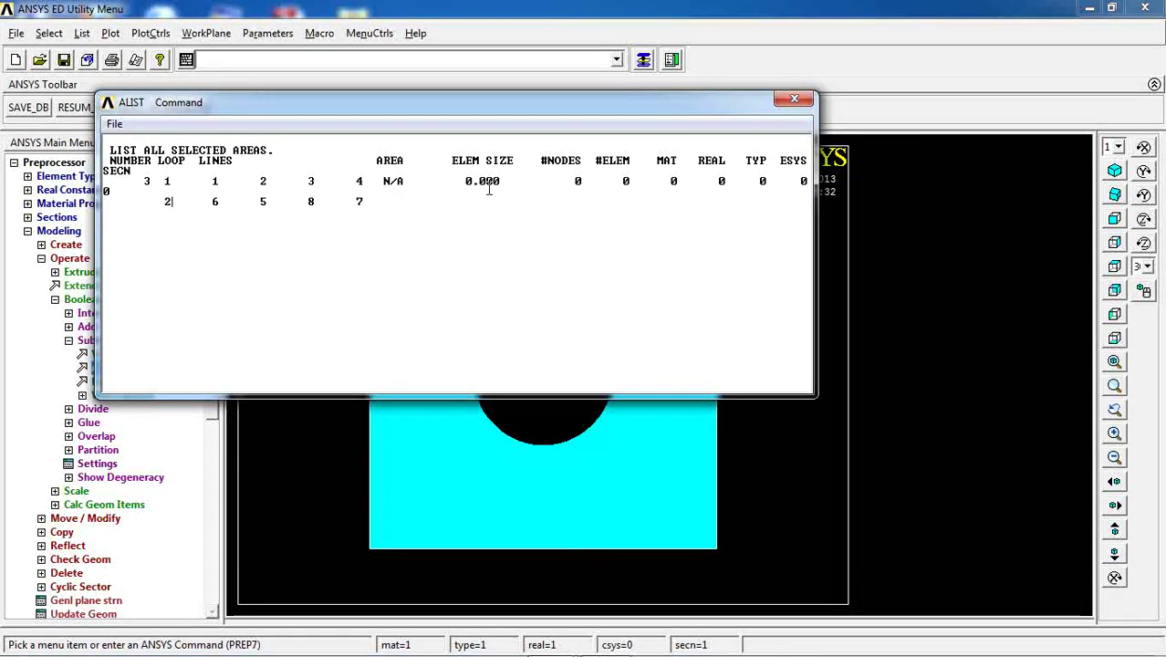
left_click(796, 98)
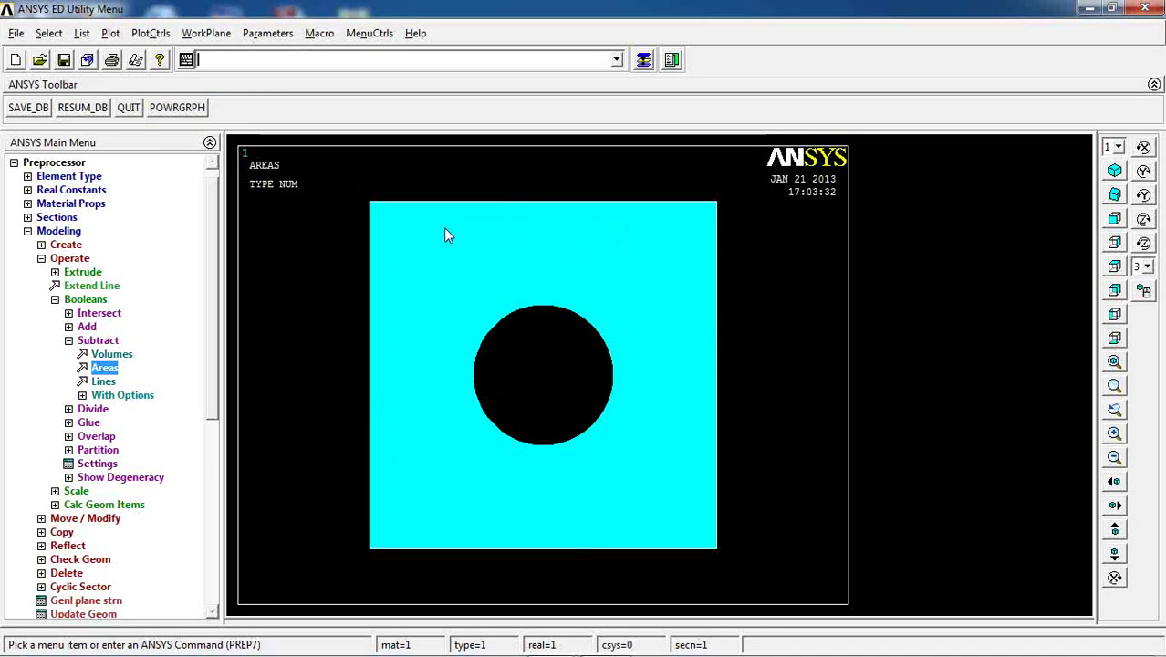
Step: Turn on AREA numbers in PlotCtrls > Numbering so the holed square shows as area 3
left_click(151, 33)
left_click(173, 95)
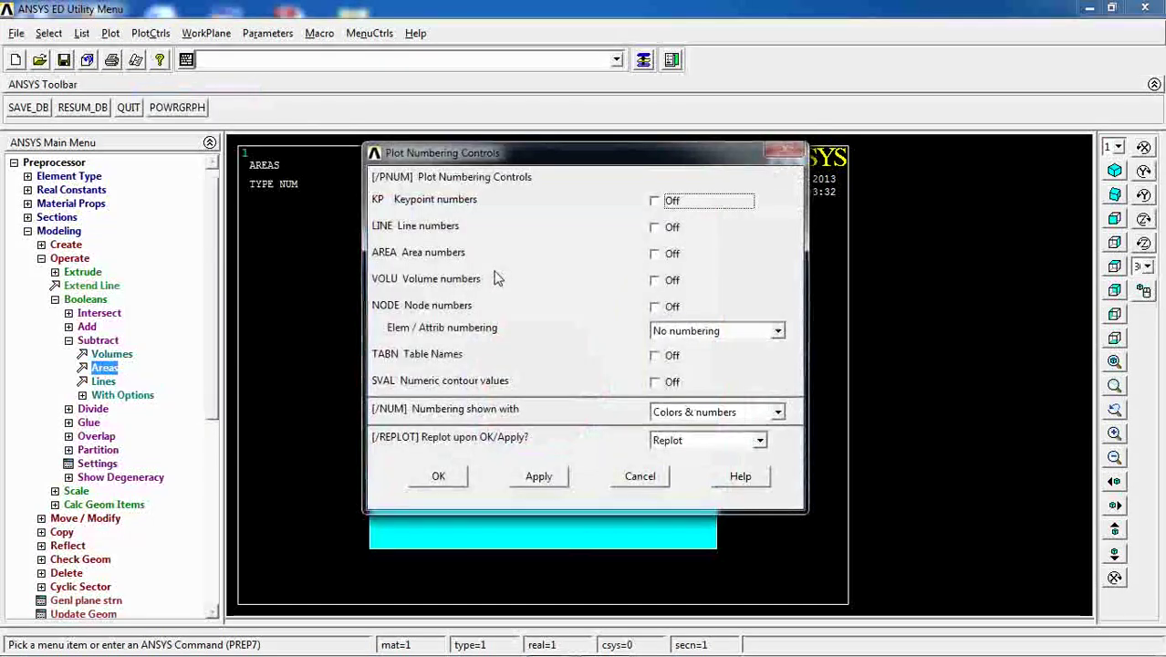
left_click(656, 256)
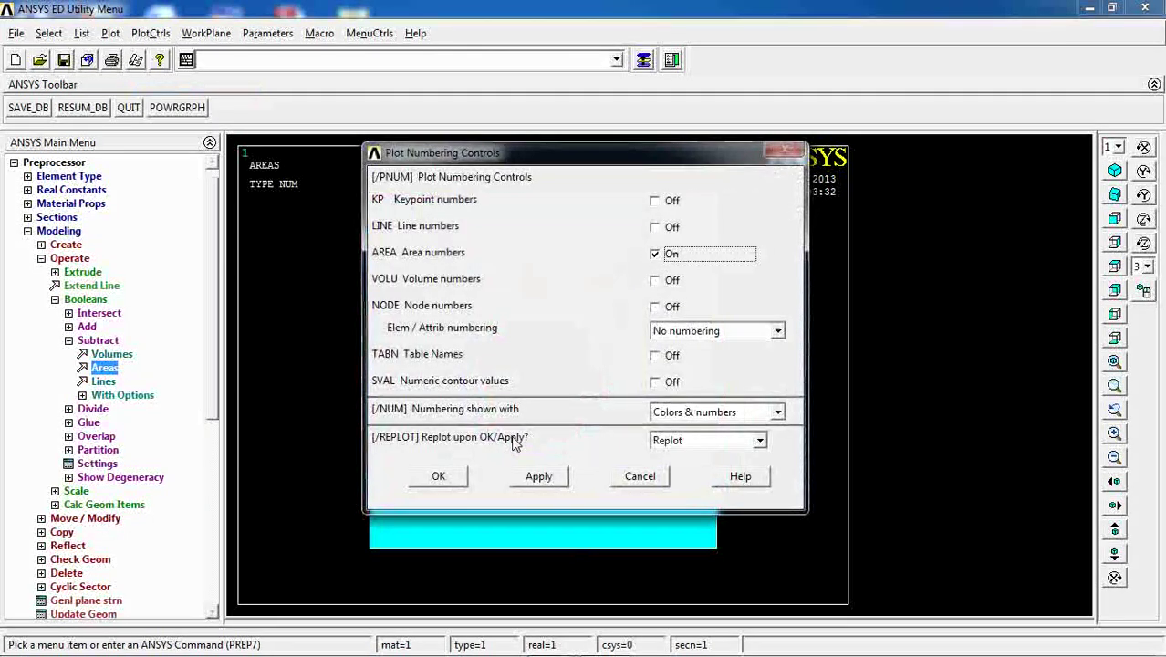
left_click(465, 473)
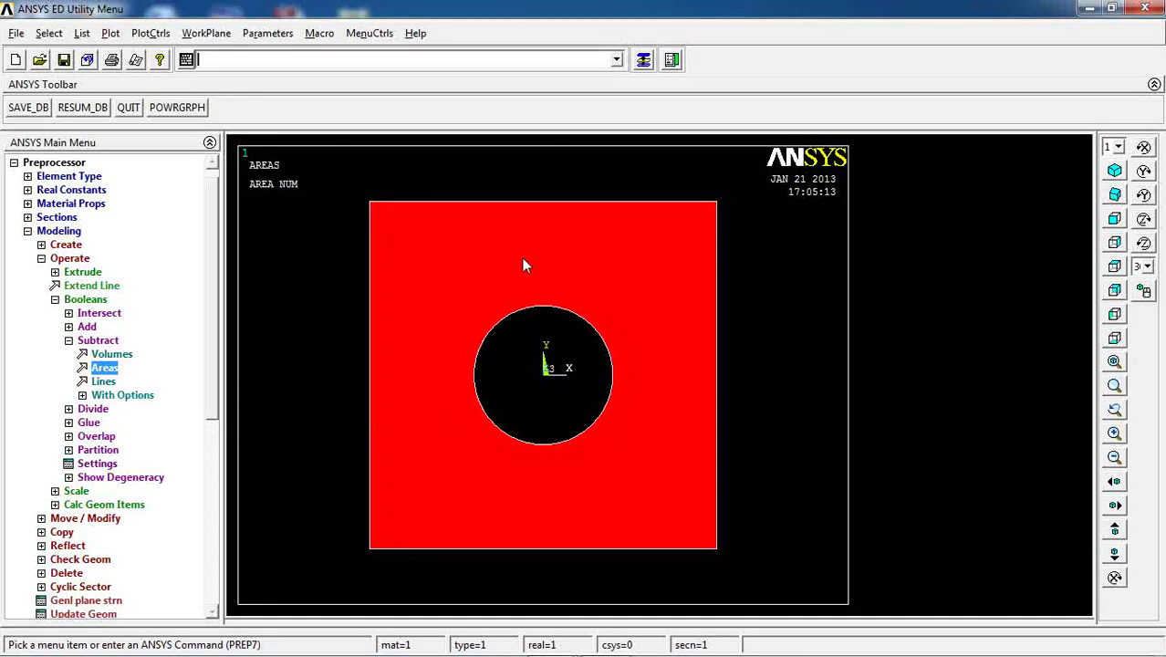
left_click(93, 341)
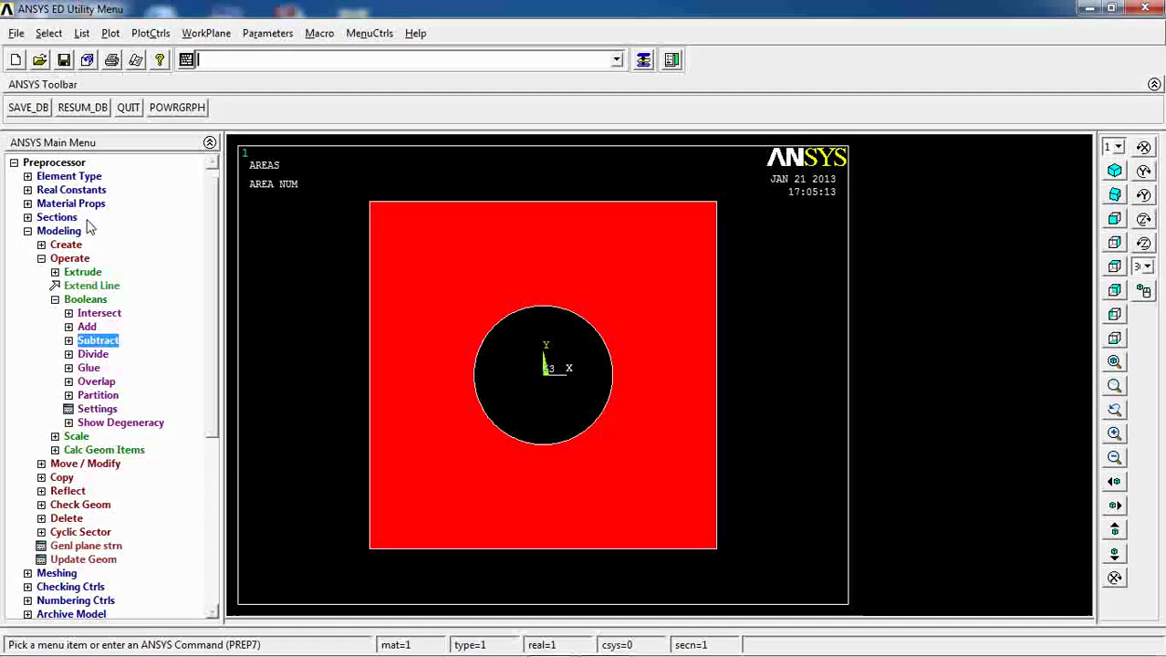
Step: Delete all areas with Area and Below using Pick All, then replot the areas
left_click(65, 518)
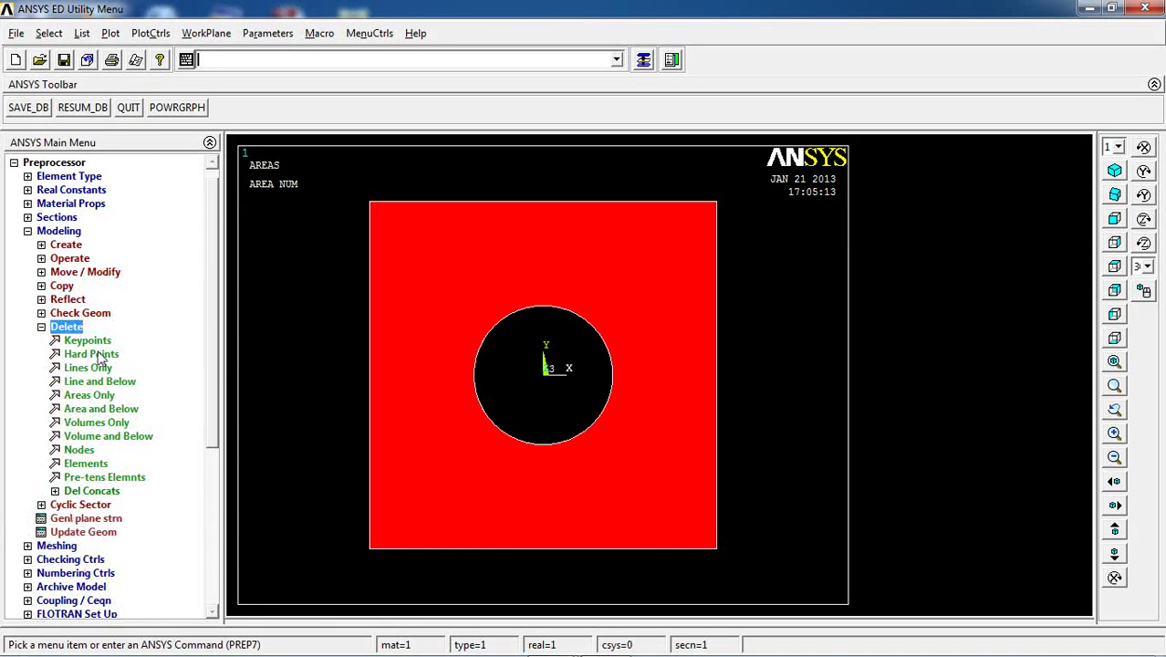
left_click(109, 410)
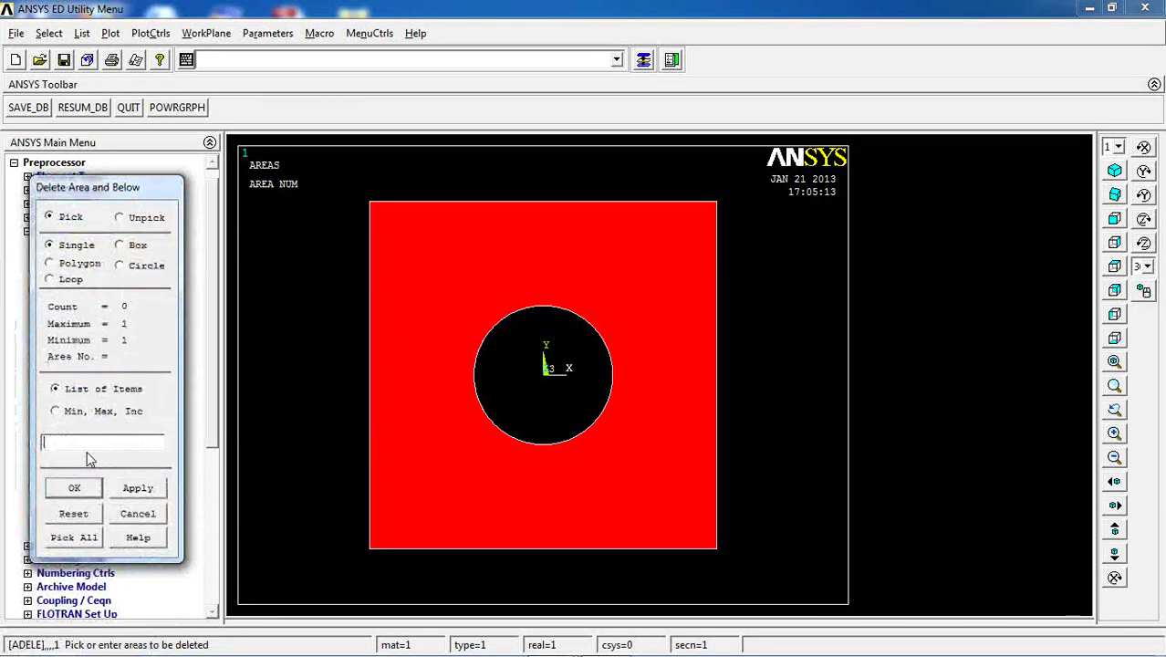
left_click(75, 539)
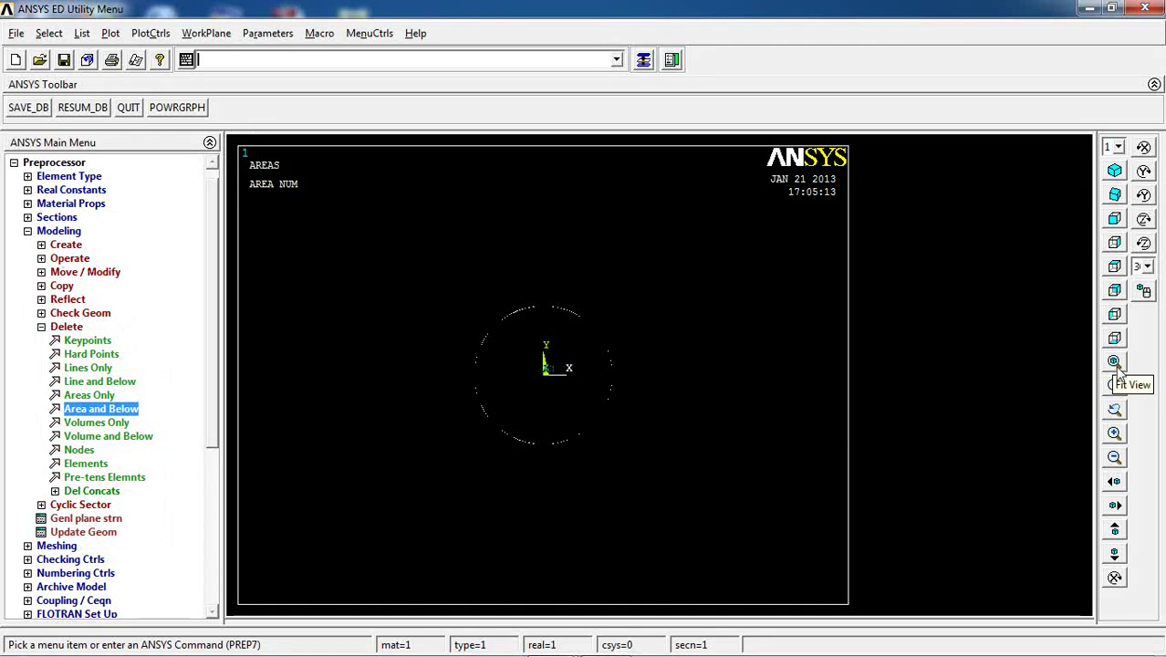
left_click(110, 33)
left_click(150, 113)
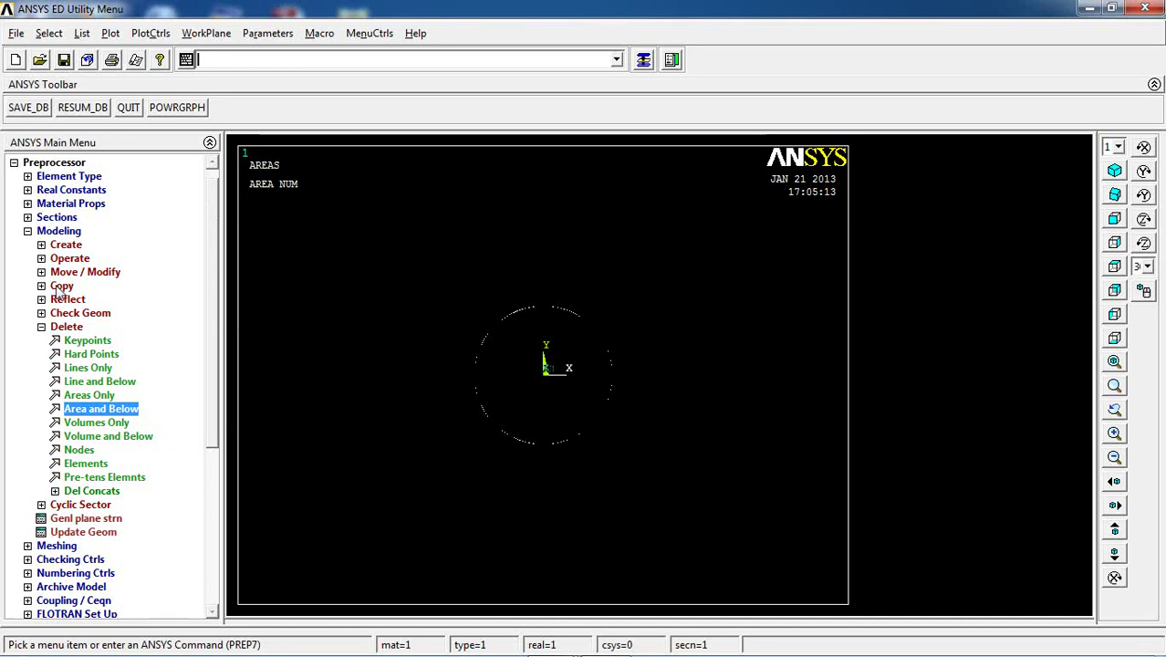
Step: Recreate the rectangle by dimensions with X and Y from -5 to 5
left_click(61, 247)
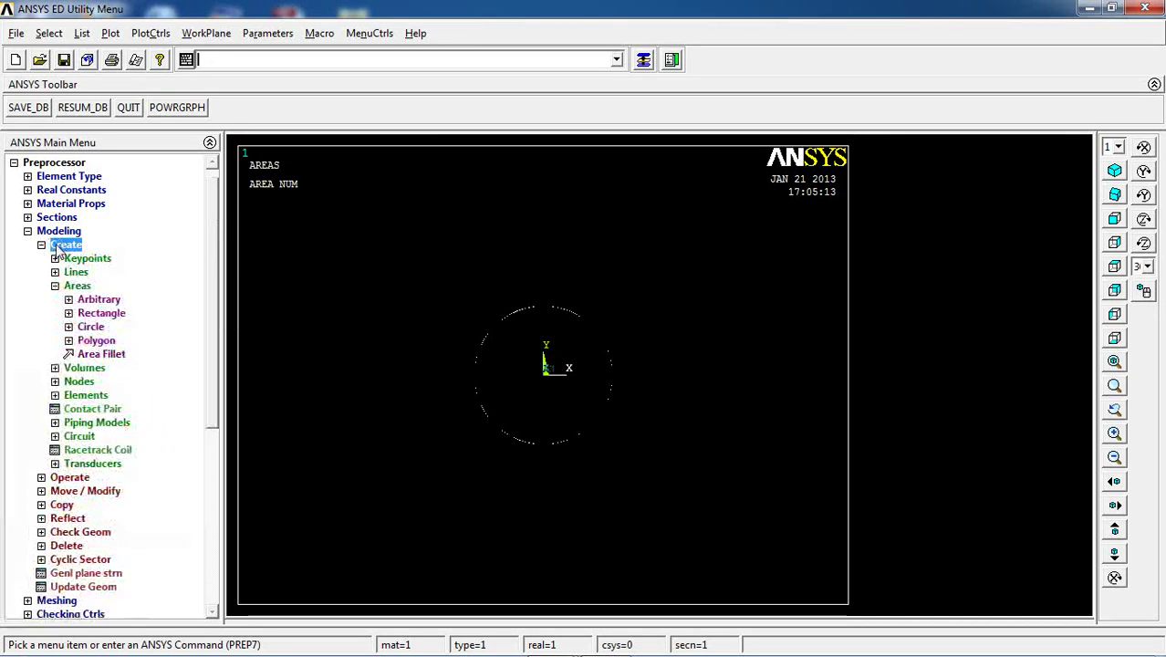
left_click(102, 313)
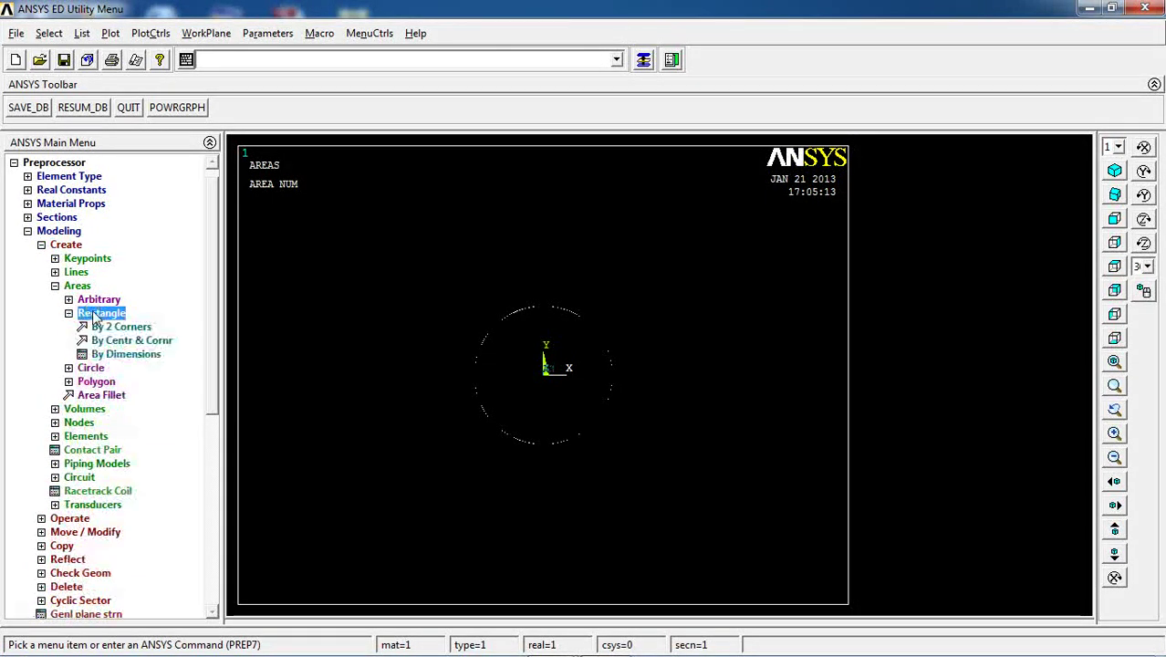
left_click(122, 355)
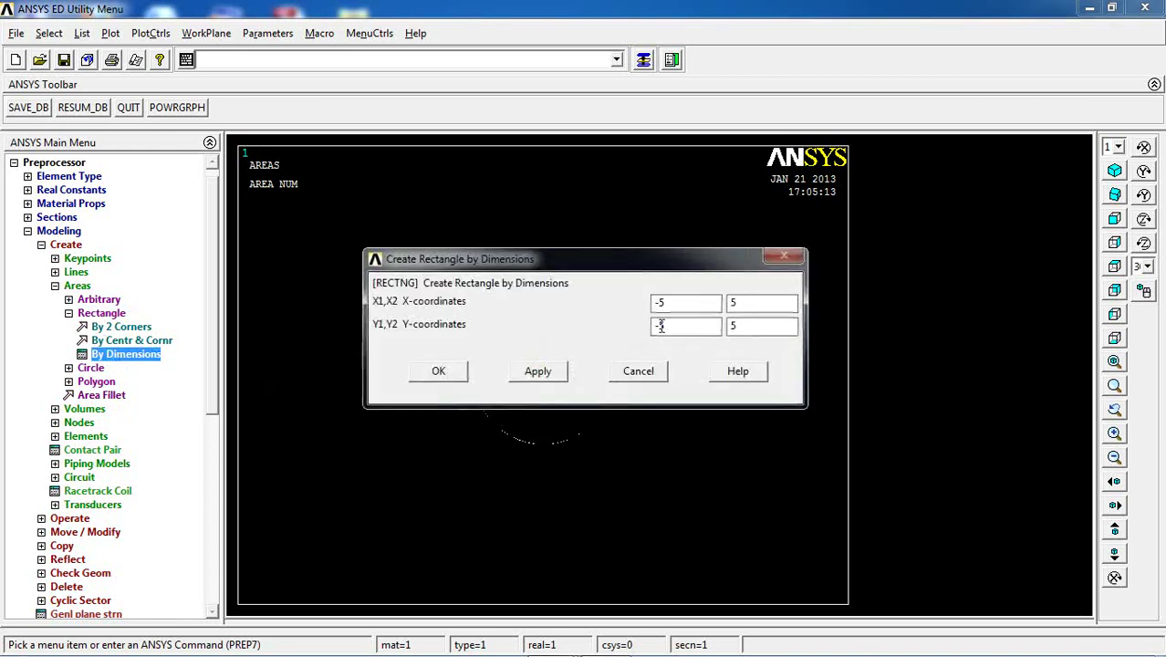
left_click(444, 371)
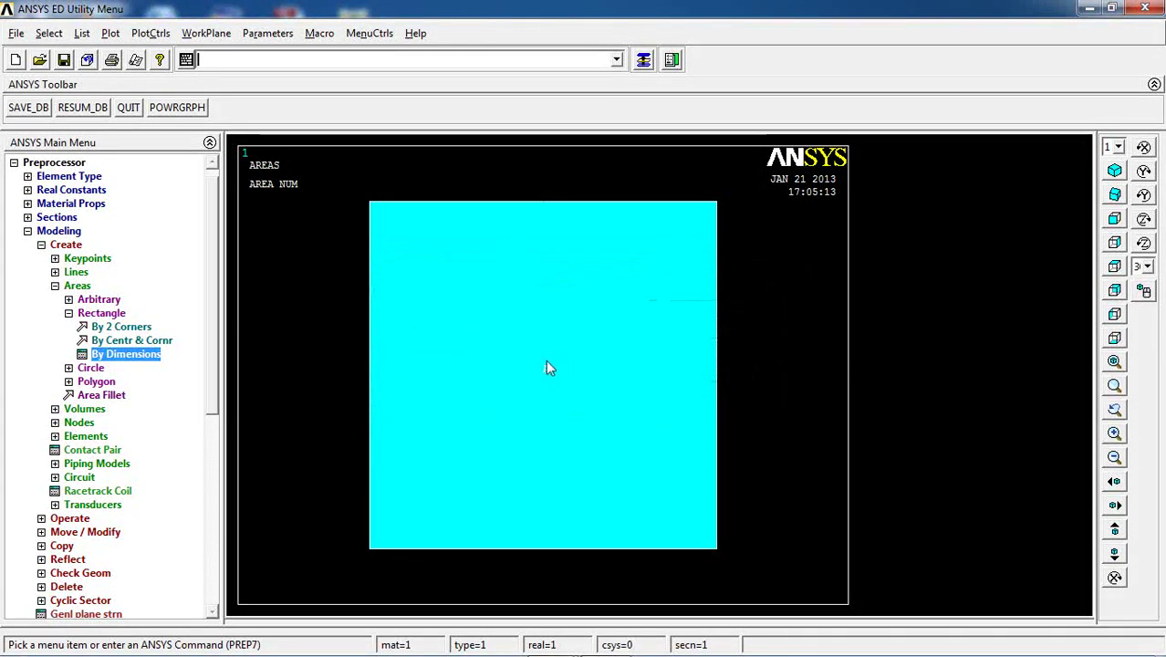
Step: Uncheck area numbers in PlotCtrls > Numbering and replot the square unnumbered
left_click(150, 33)
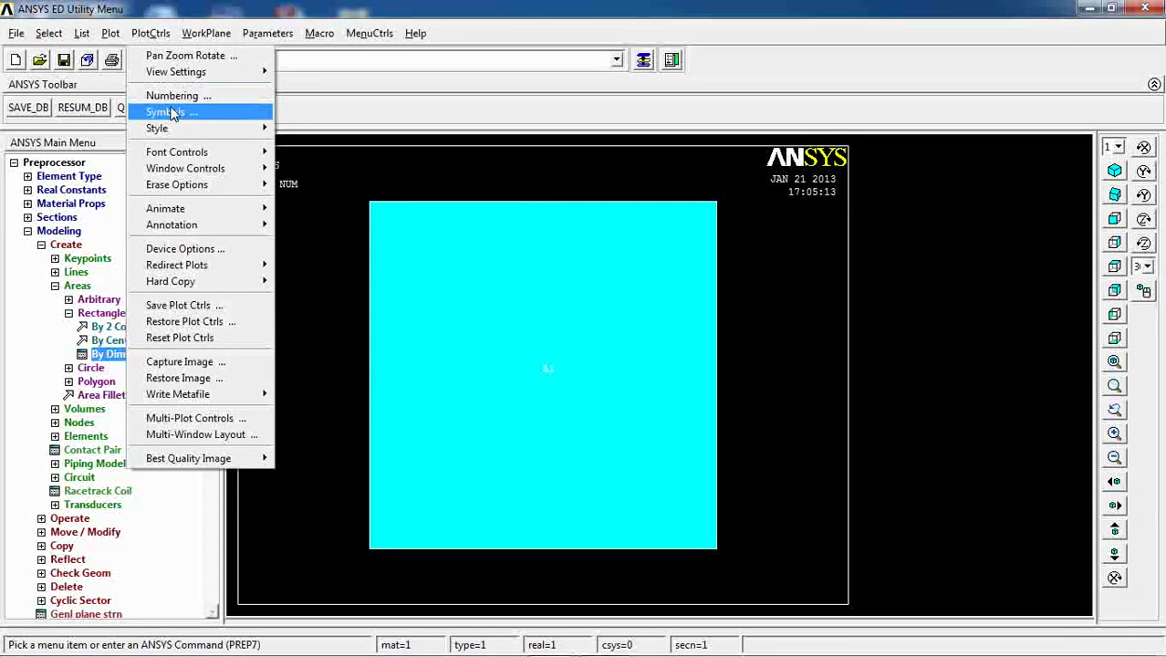
left_click(178, 97)
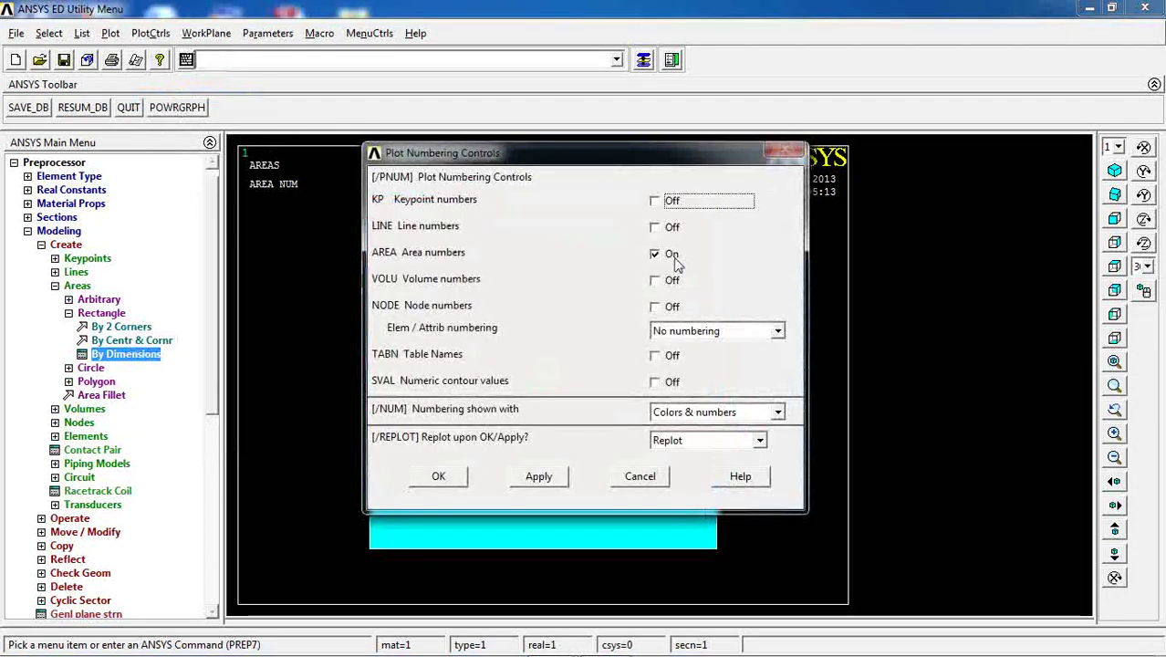
left_click(675, 258)
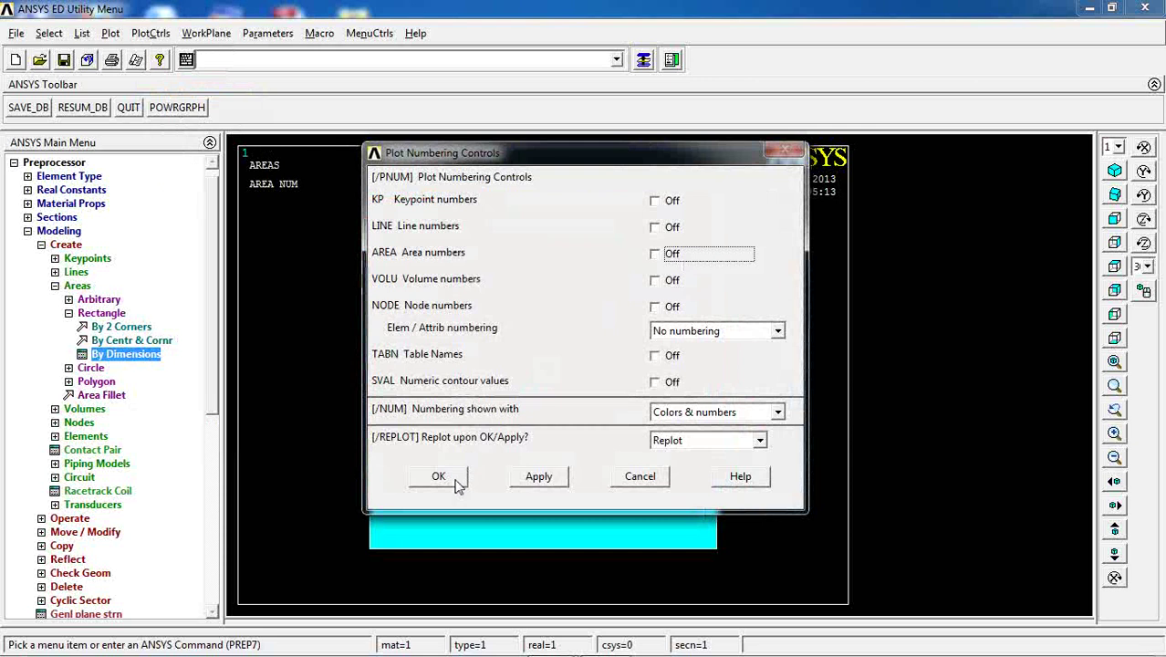
left_click(459, 485)
left_click(91, 367)
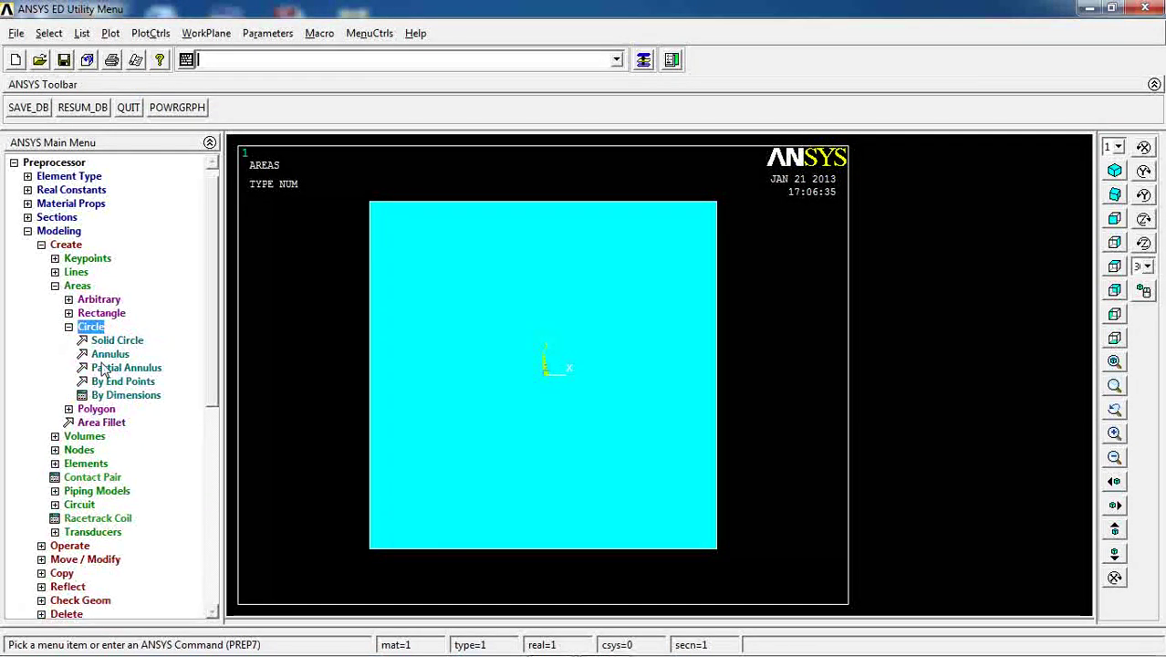
left_click(111, 342)
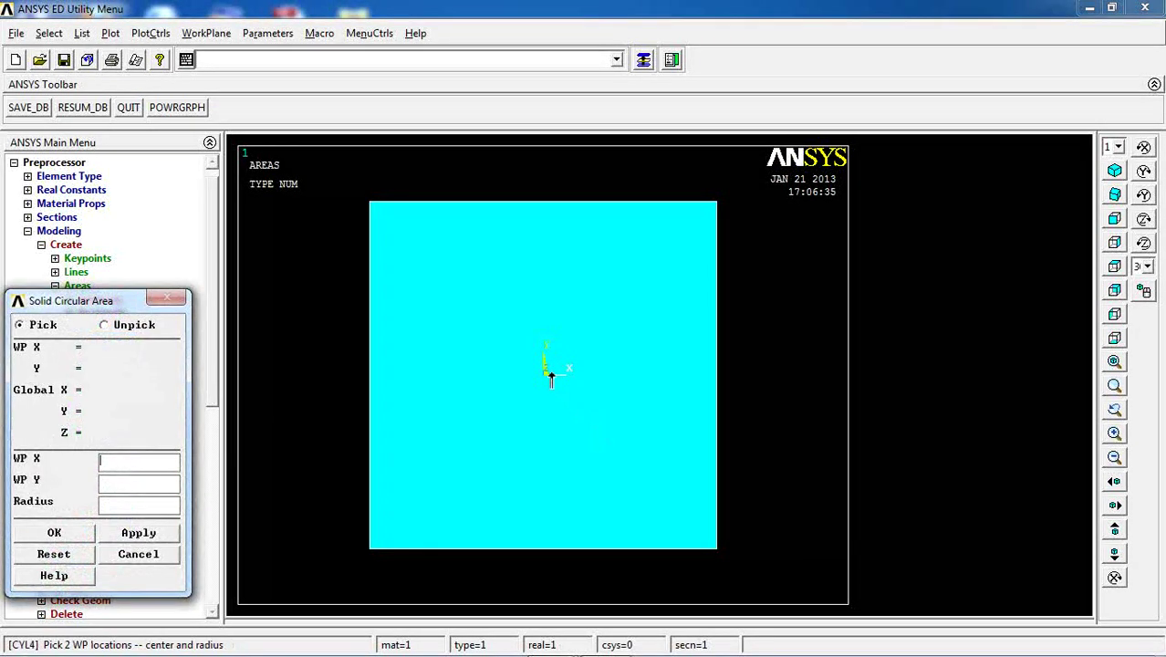
Step: Create a solid circle of radius 5 centred at X 5, Y 0
left_click(123, 461)
type("-")
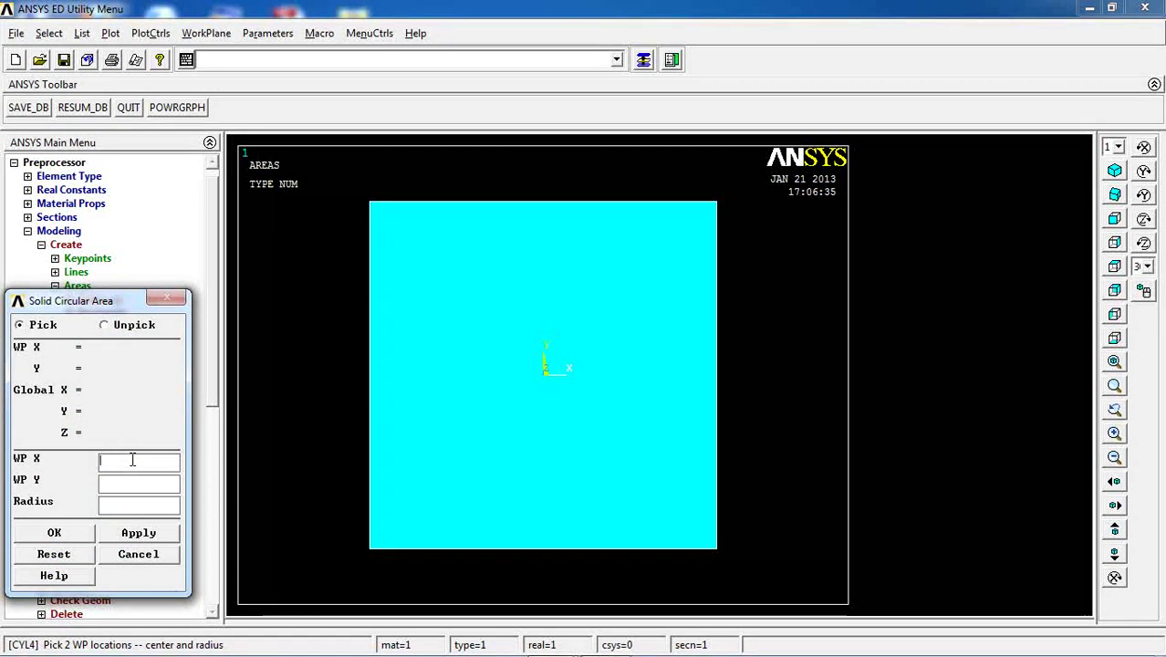
type("0")
left_click(114, 509)
type("5")
left_click(77, 534)
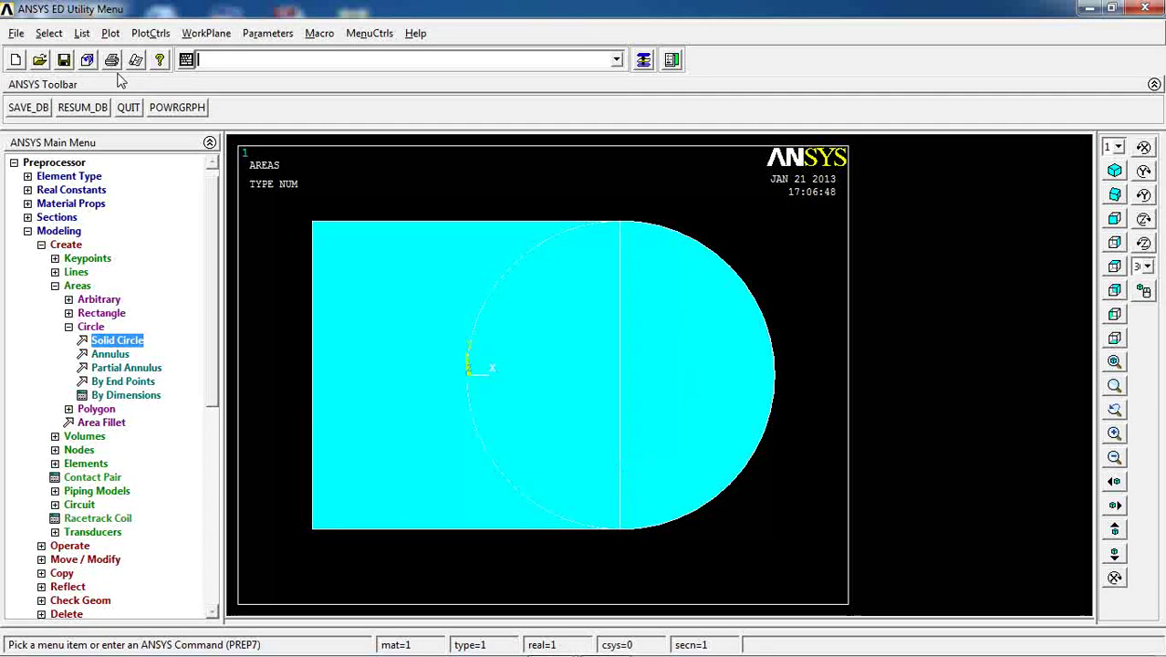
left_click(52, 36)
mouse_move(81, 36)
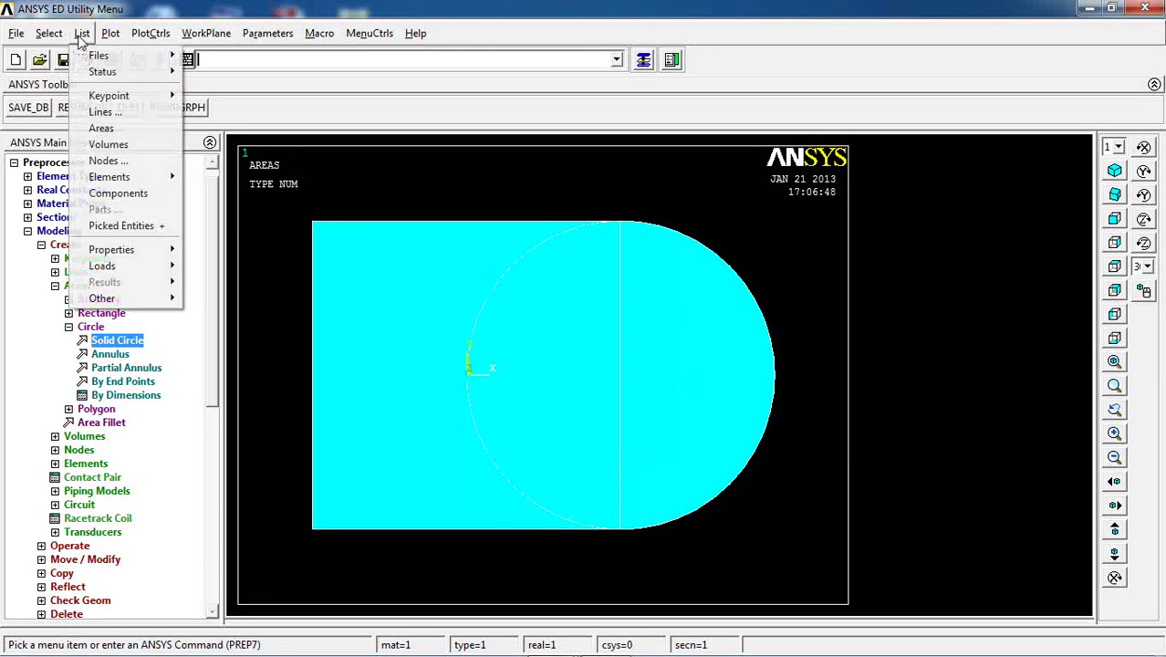
left_click(91, 128)
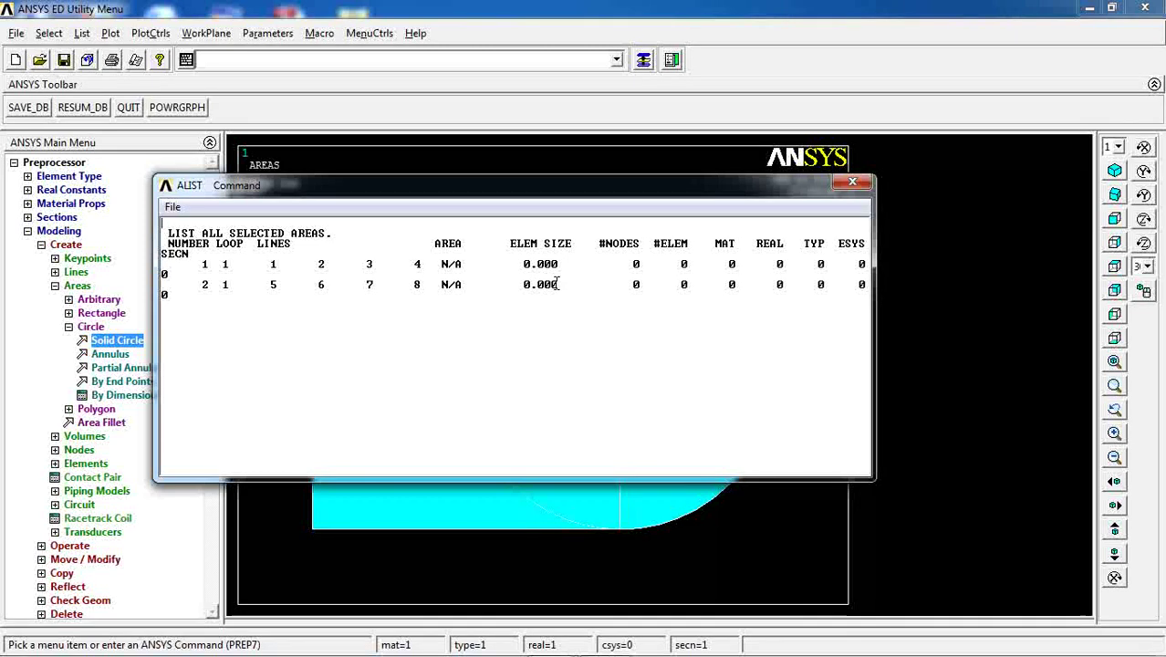
left_click(853, 181)
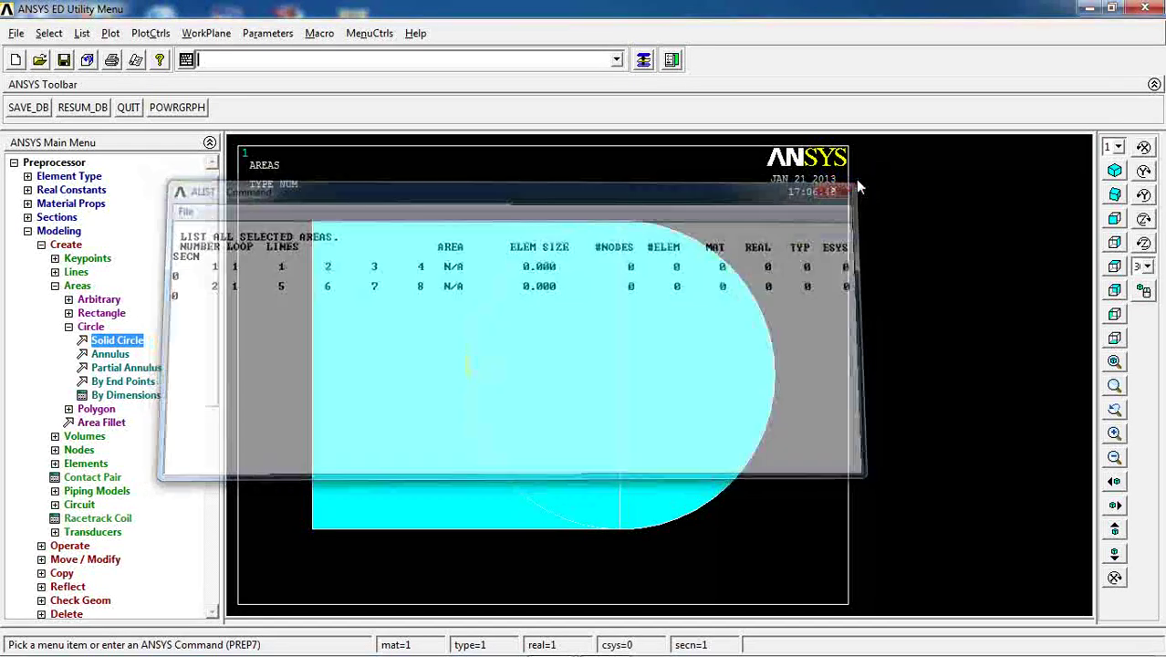
left_click(91, 327)
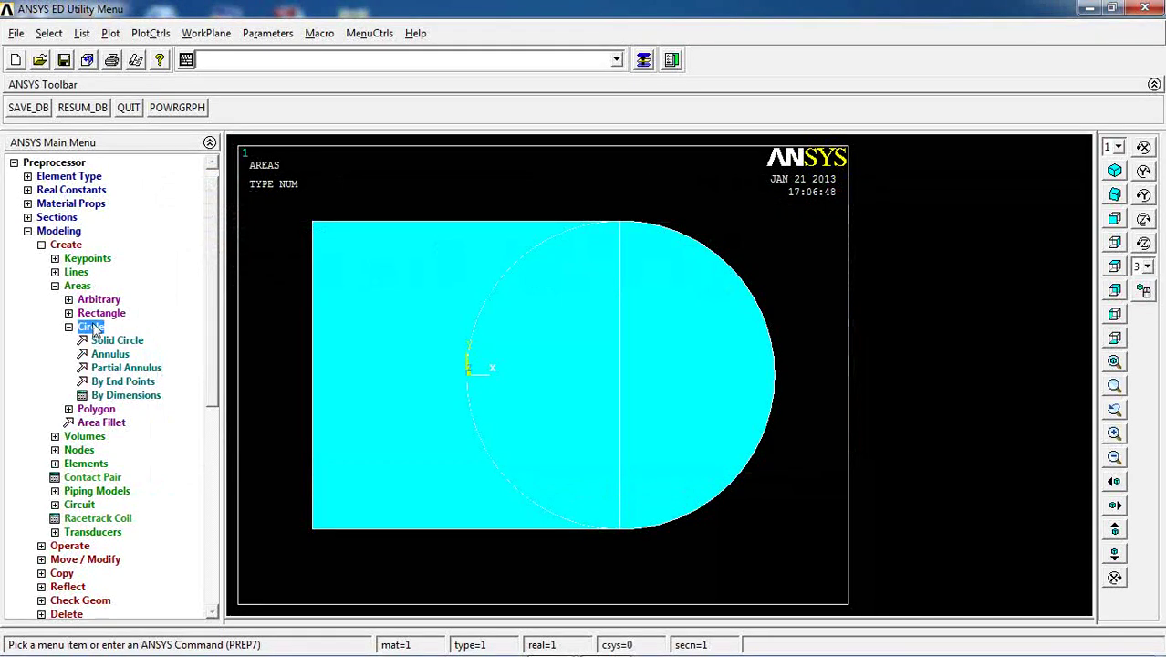
Step: Add the left rectangle and the right half-disc into one area with Booleans > Add > Areas
left_click(66, 247)
left_click(67, 259)
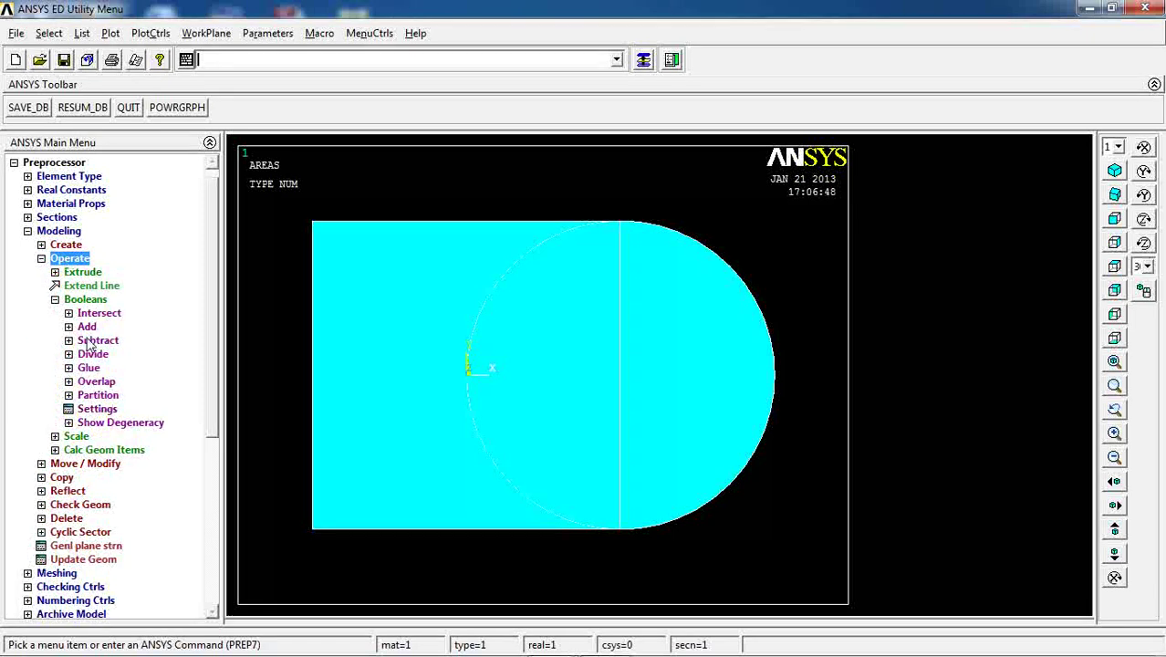
left_click(87, 326)
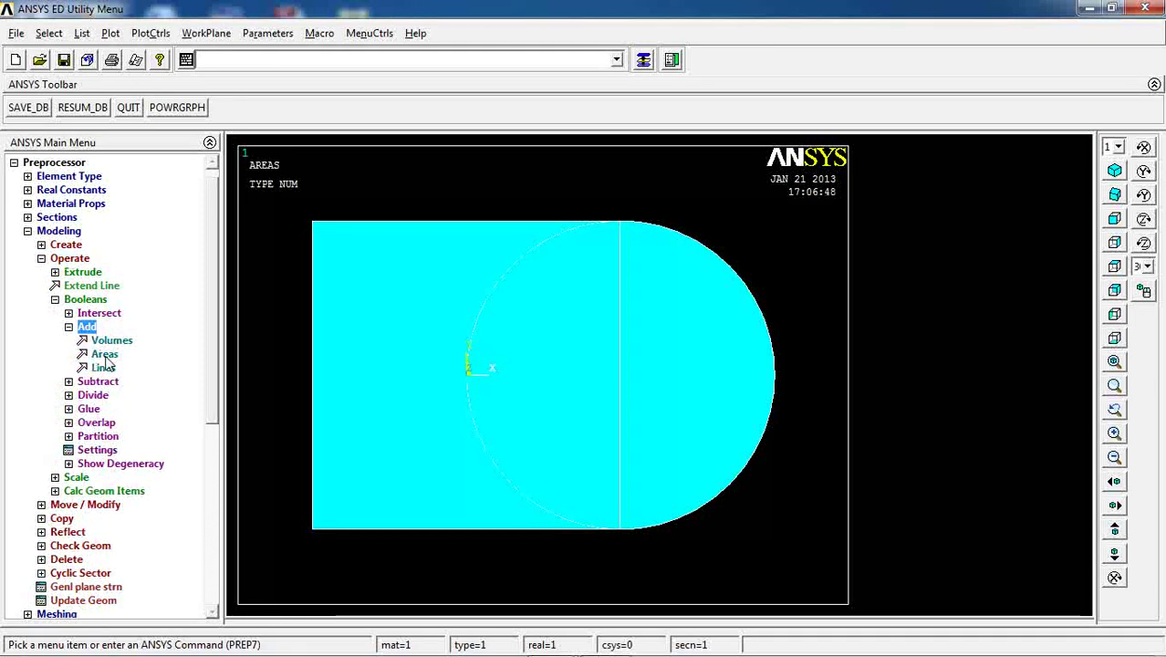
left_click(103, 356)
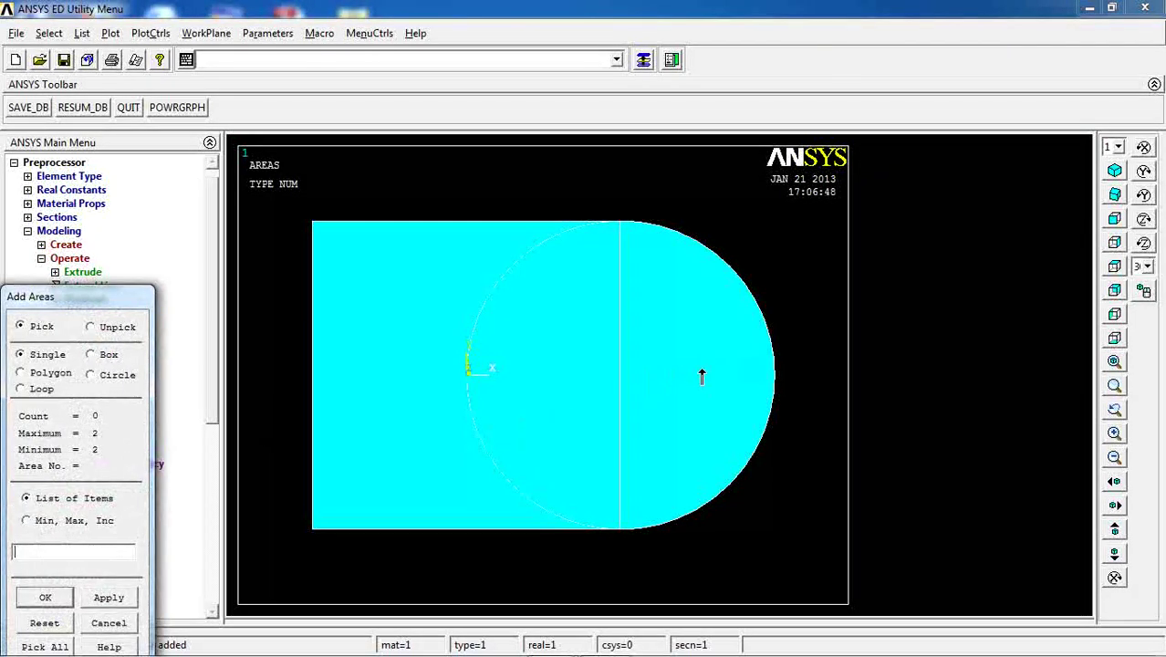
left_click(372, 415)
left_click(706, 421)
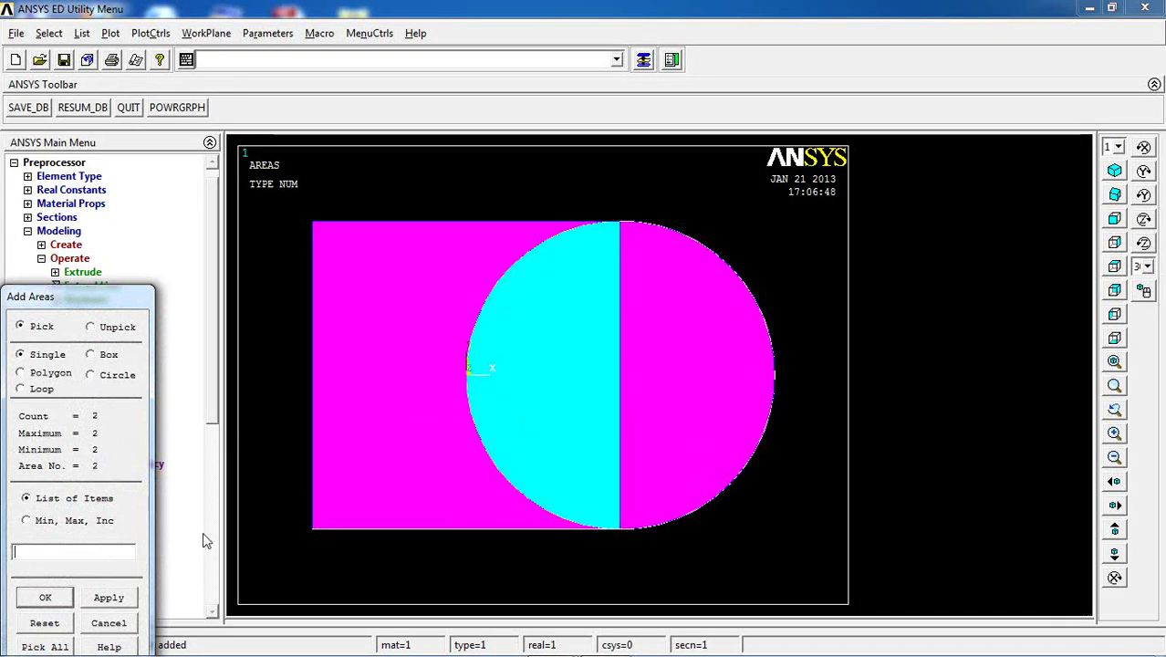
left_click(47, 597)
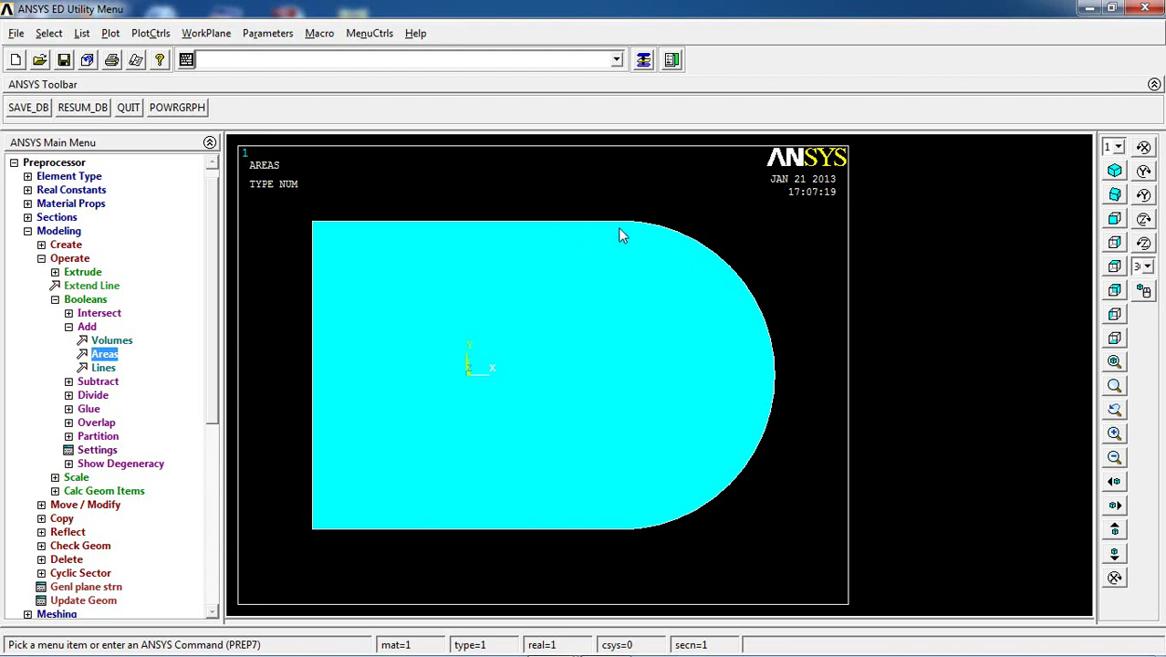
left_click(81, 33)
left_click(102, 128)
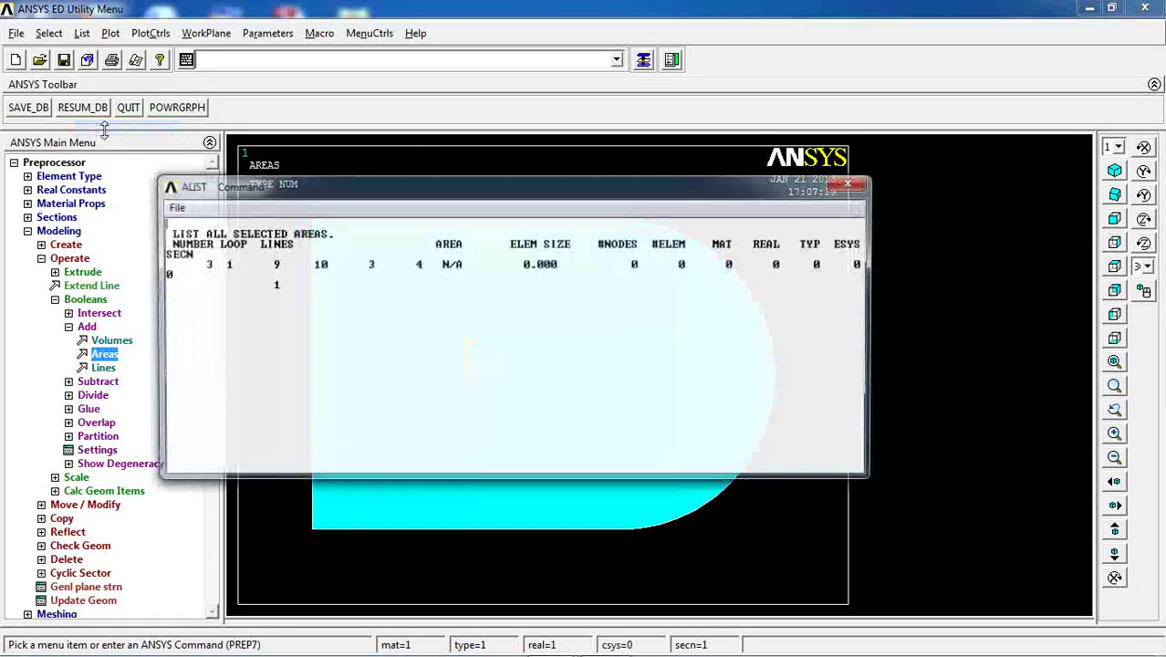
left_click_drag(209, 263, 260, 263)
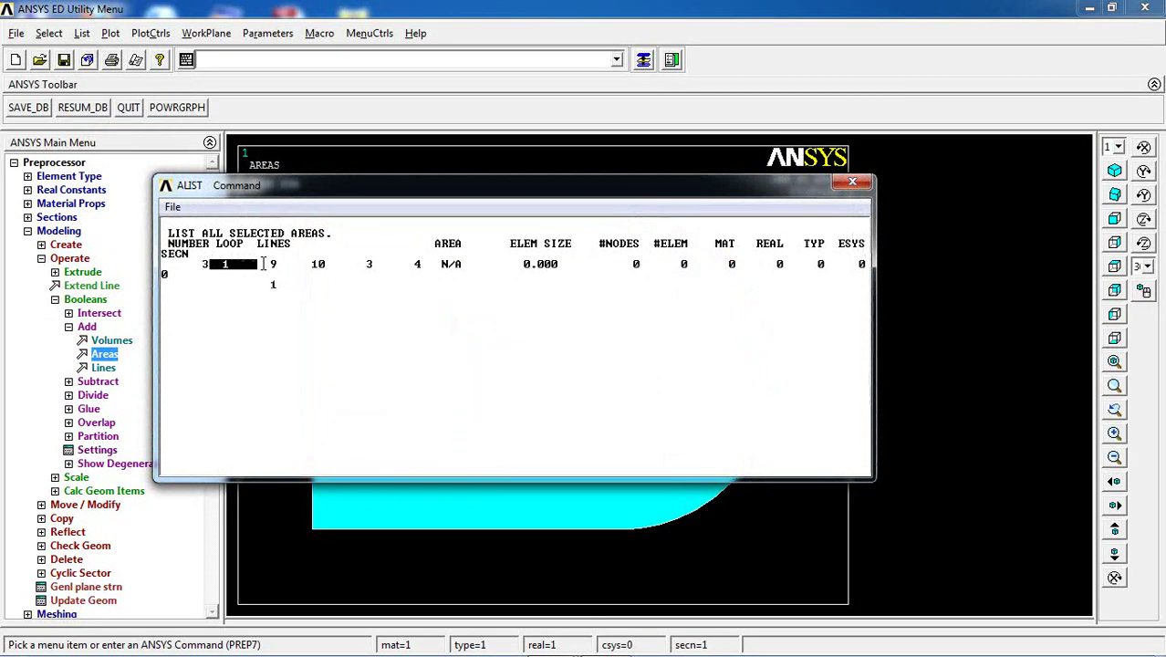
double_click(215, 263)
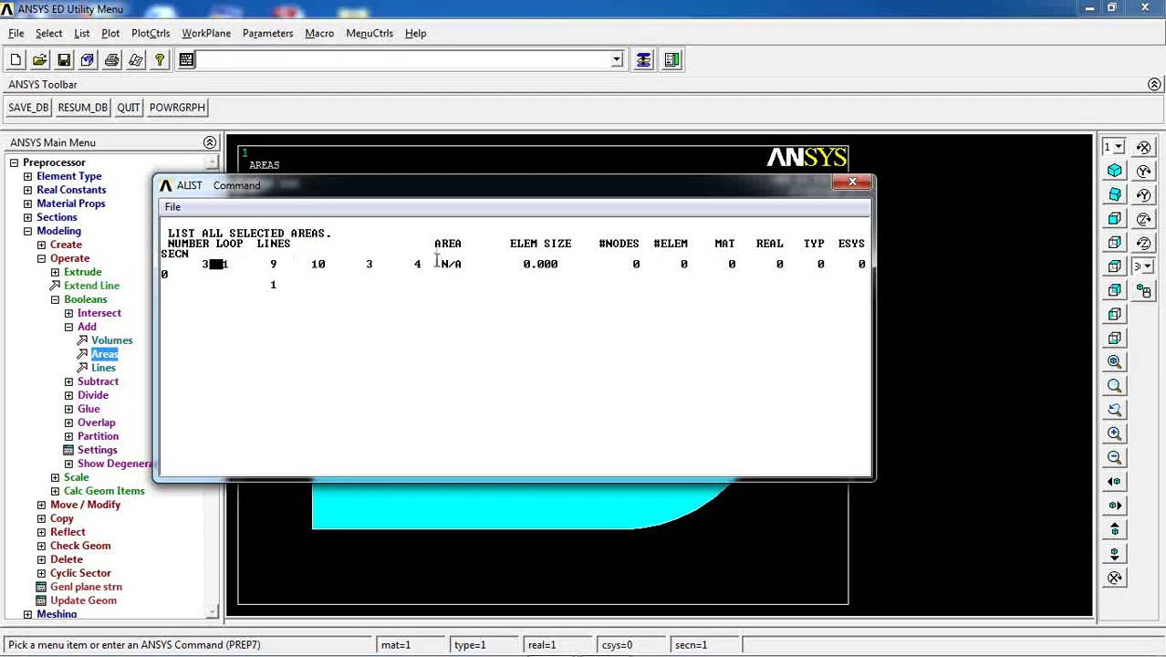
left_click(852, 182)
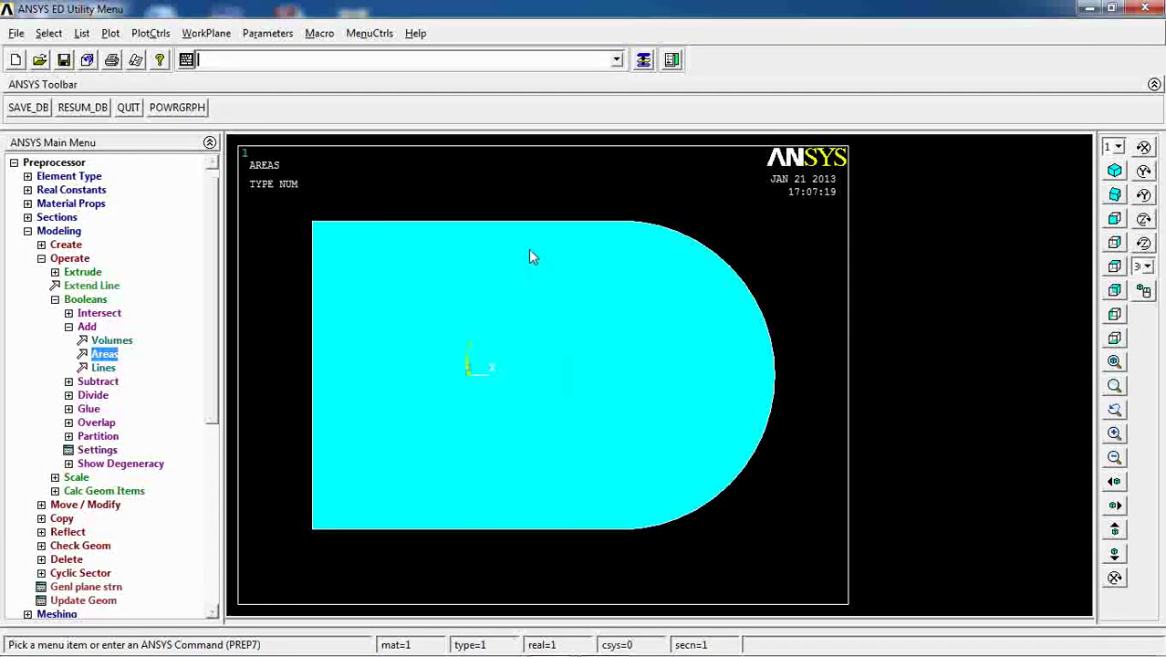
Step: Turn on line numbering so the edges show L1, L3, L4, L9 and L10
left_click(150, 33)
left_click(171, 94)
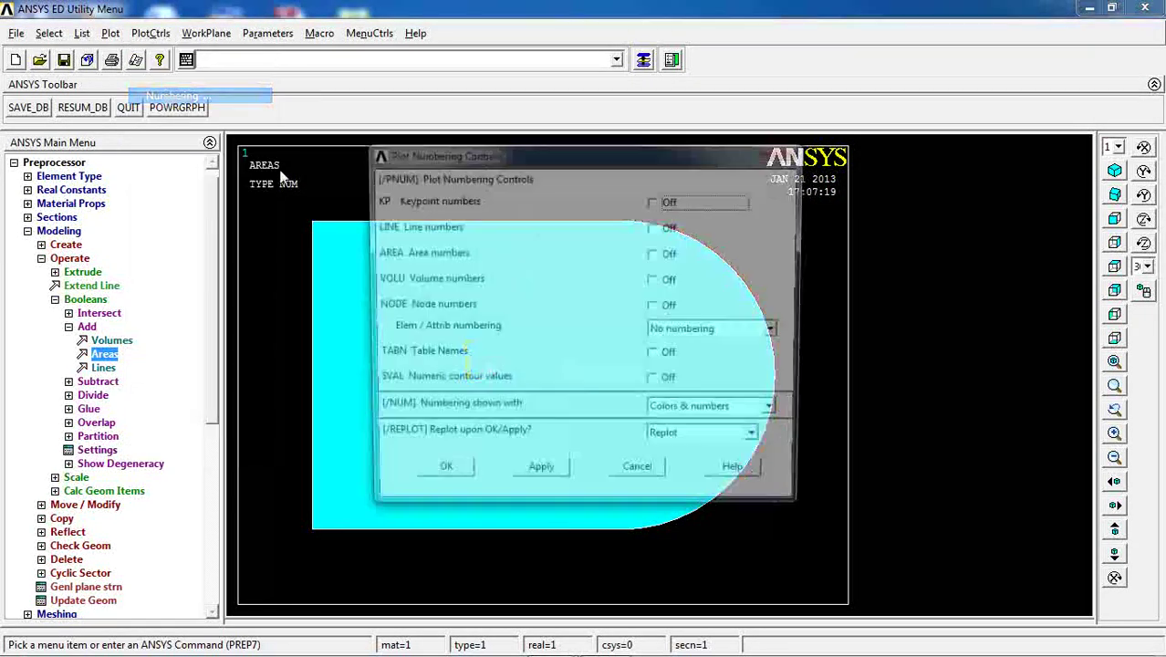
left_click(661, 227)
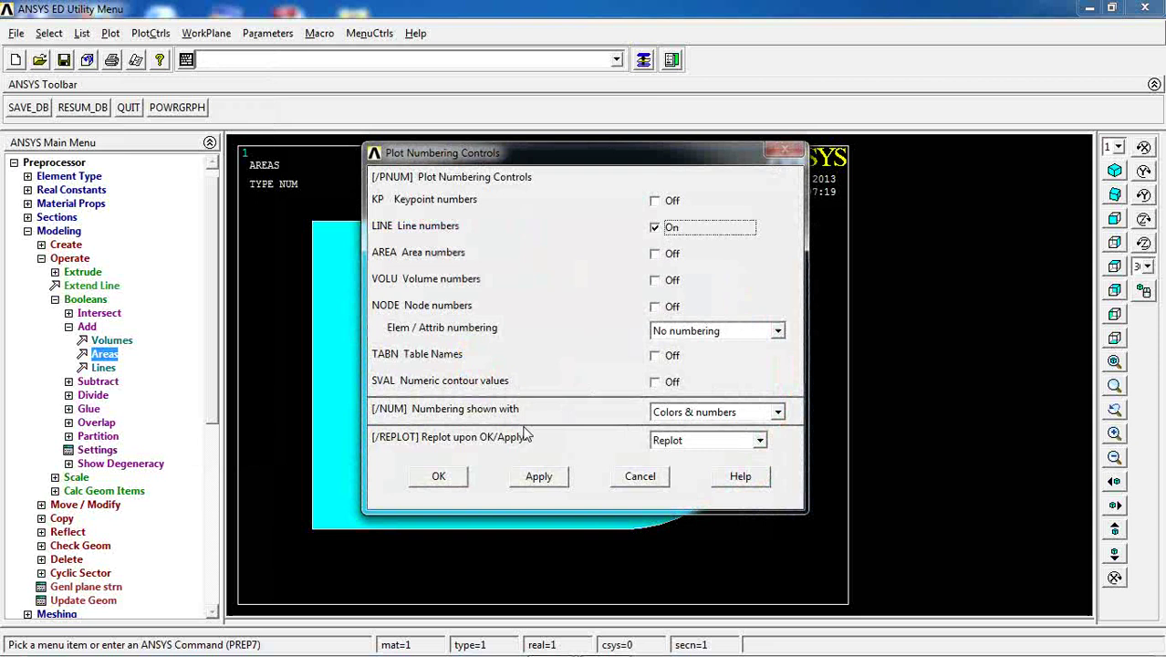
left_click(454, 477)
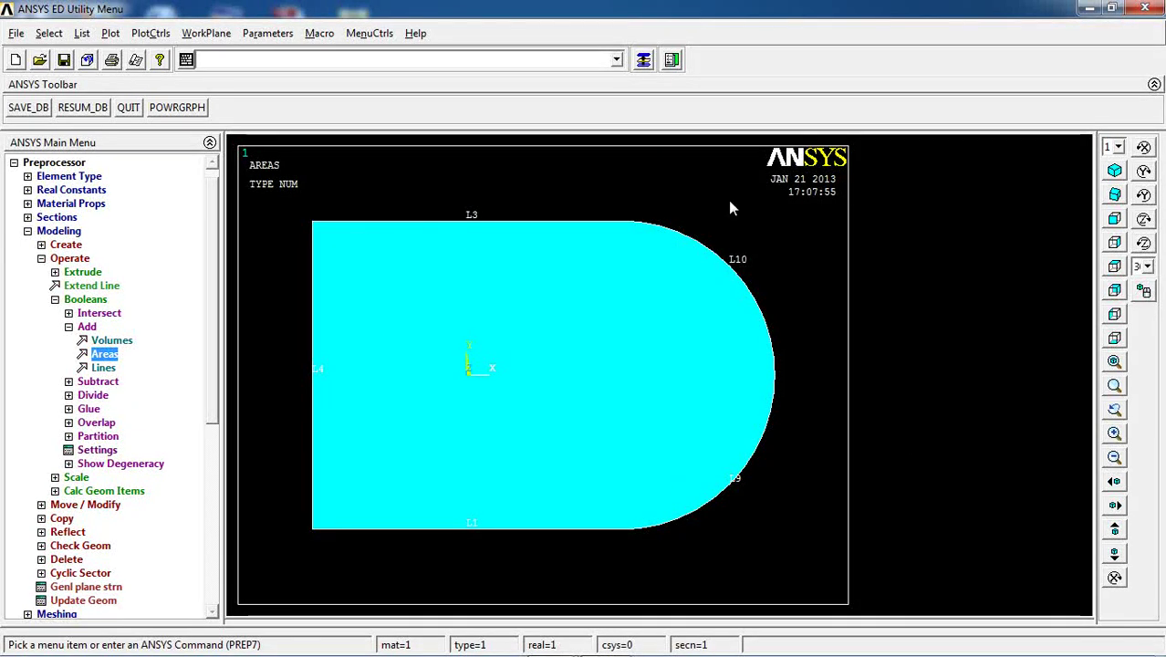
left_click(85, 327)
left_click(65, 245)
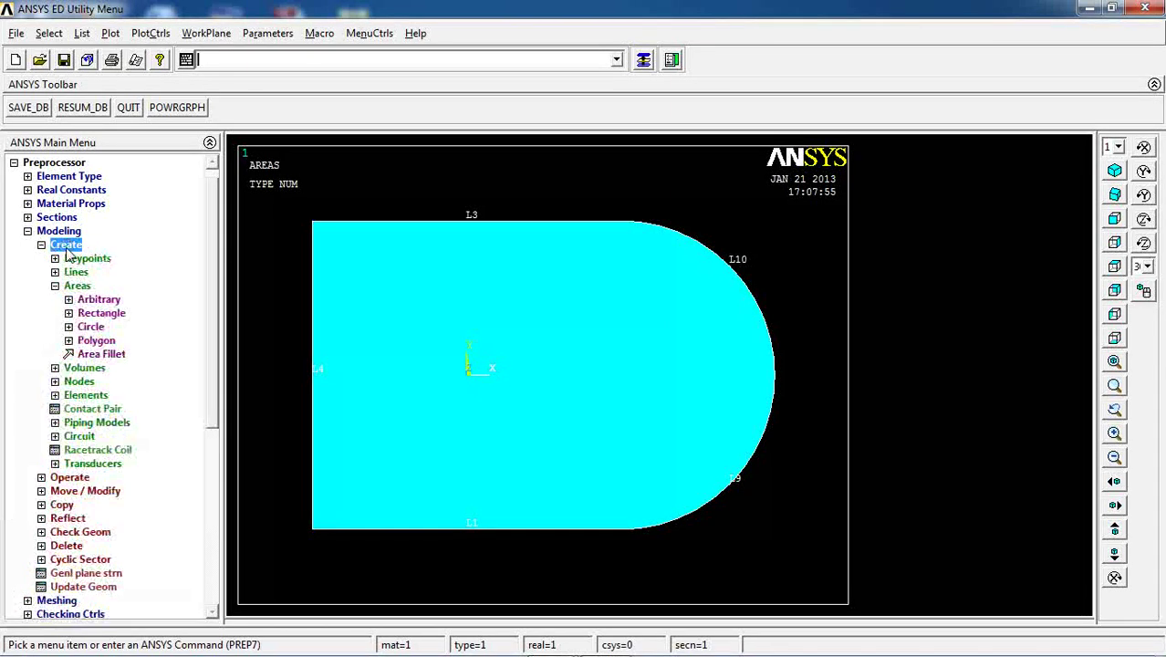
Step: Create a solid circle with WP X 5, WP Y 0 and radius 2.5
left_click(92, 326)
left_click(110, 340)
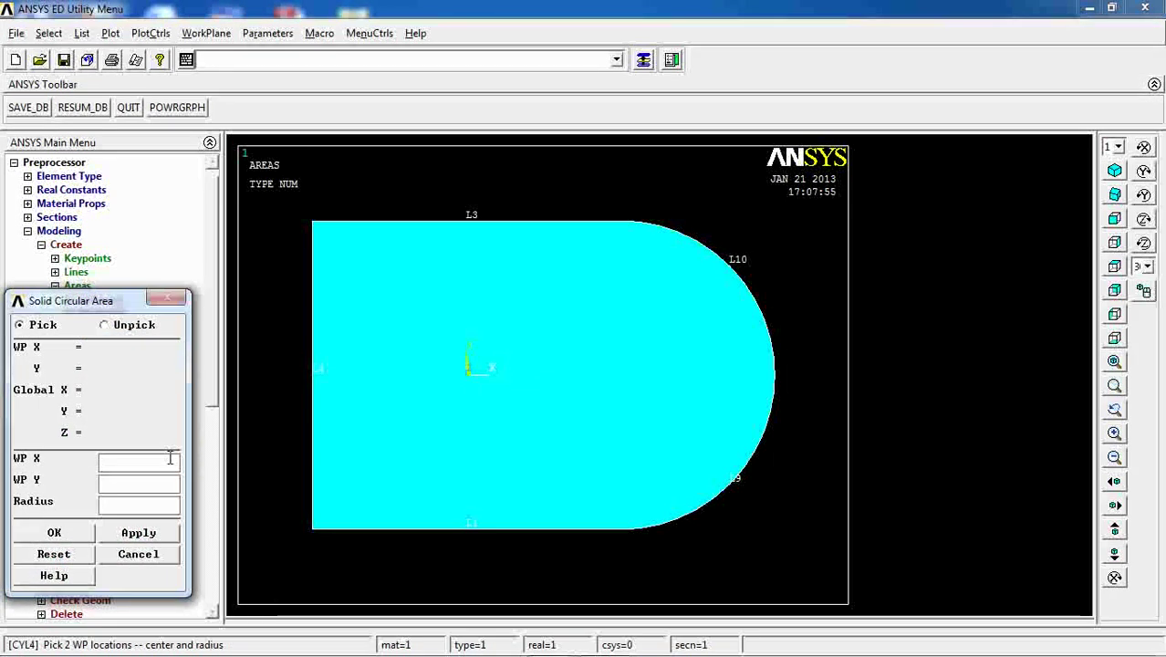
type("5")
left_click(141, 482)
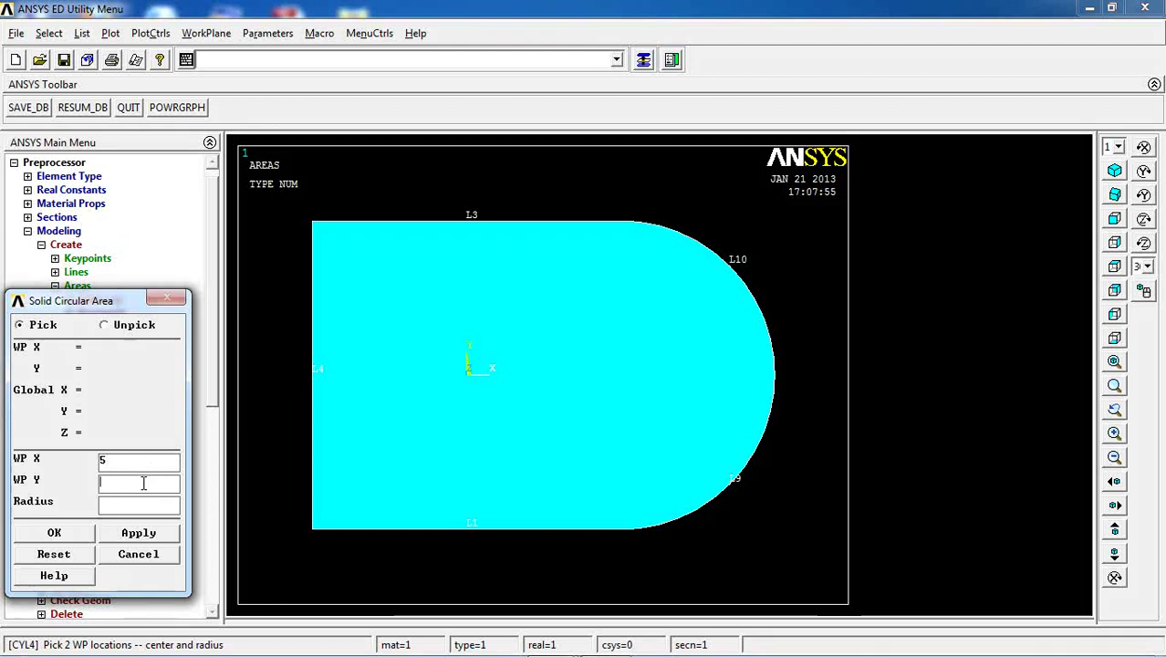
left_click(153, 503)
type("2.5")
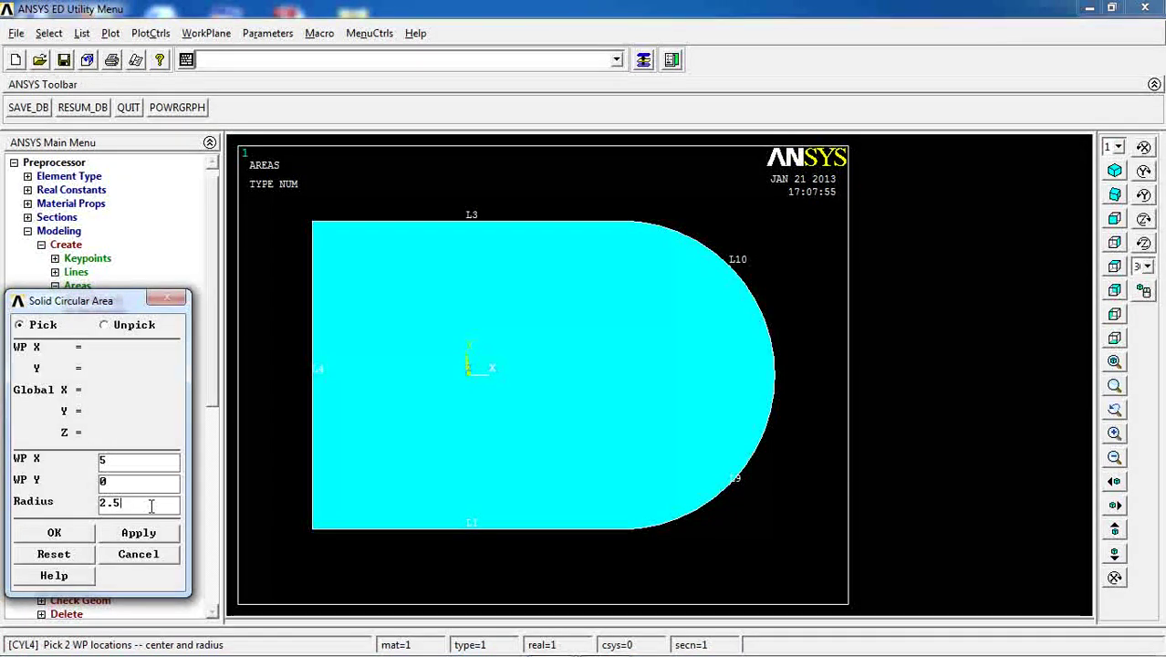
left_click(54, 531)
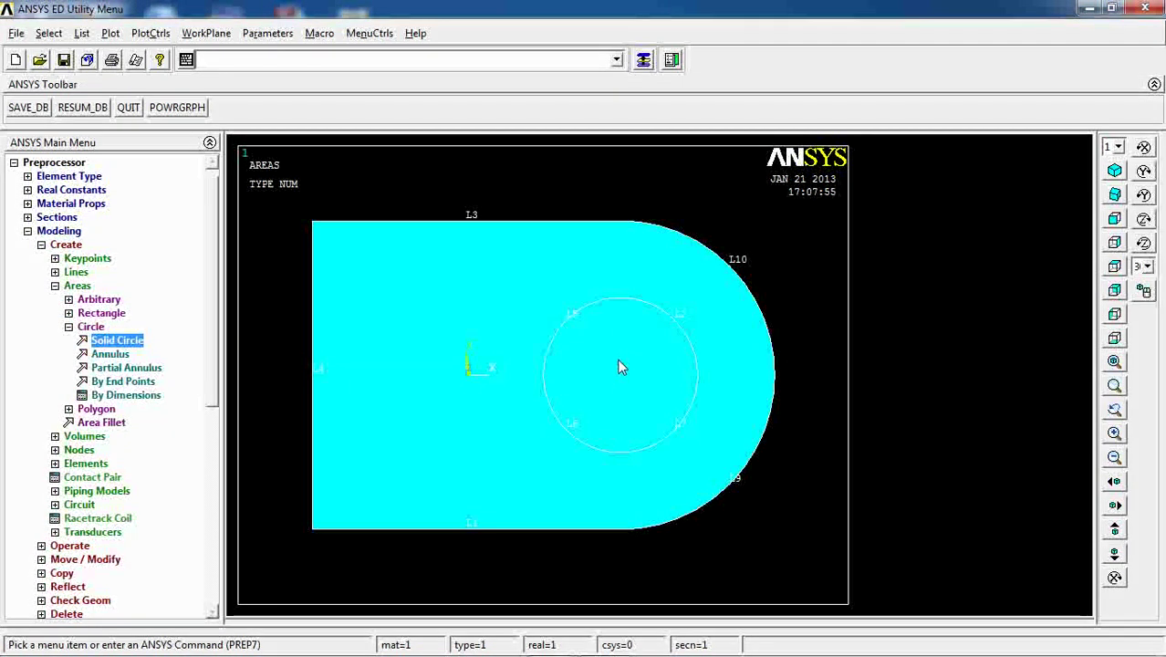
left_click(78, 285)
left_click(66, 245)
left_click(69, 259)
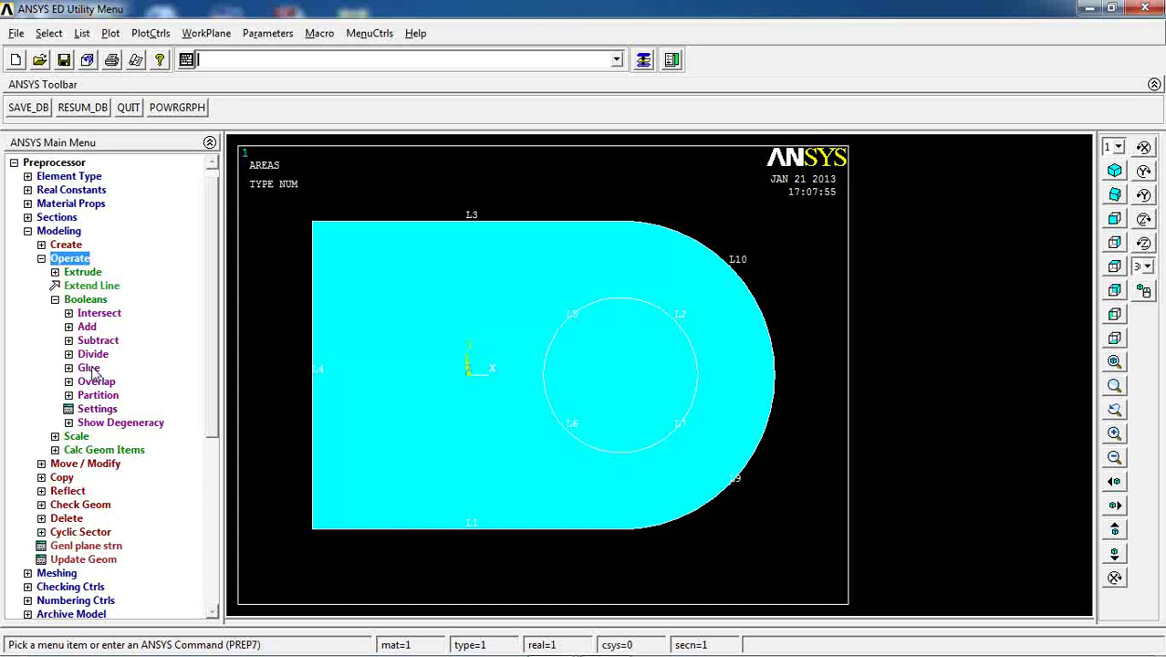
Step: Subtract the radius-2.5 circle from the D-shaped base area with Booleans > Subtract > Areas
left_click(95, 340)
left_click(104, 368)
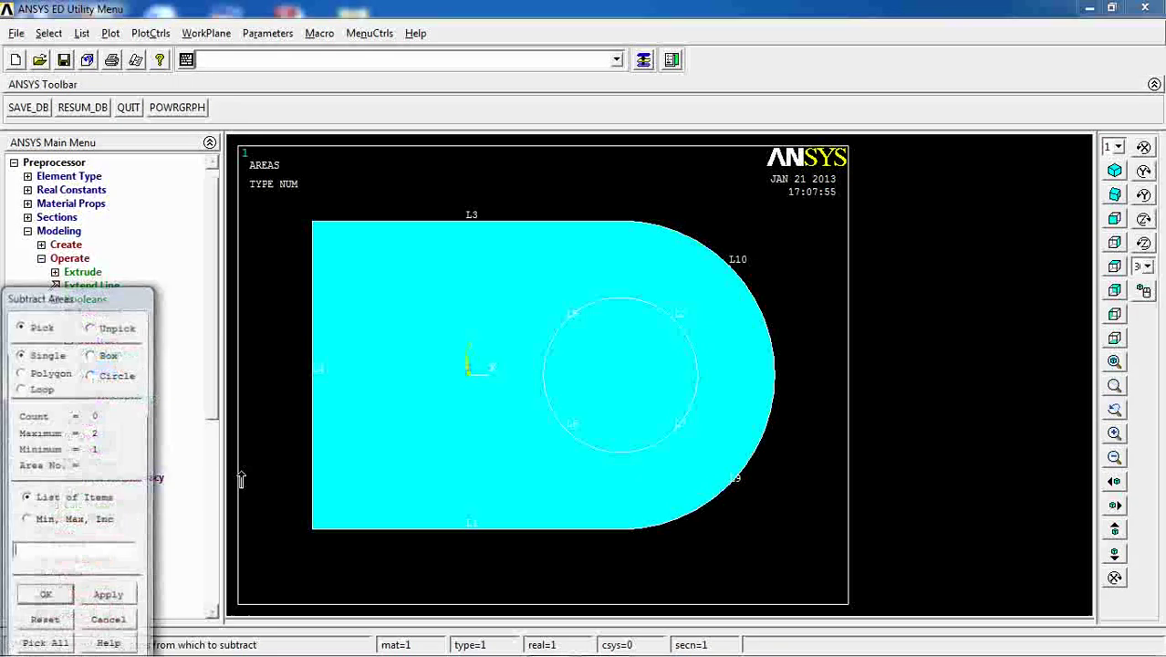
left_click(326, 517)
left_click(43, 597)
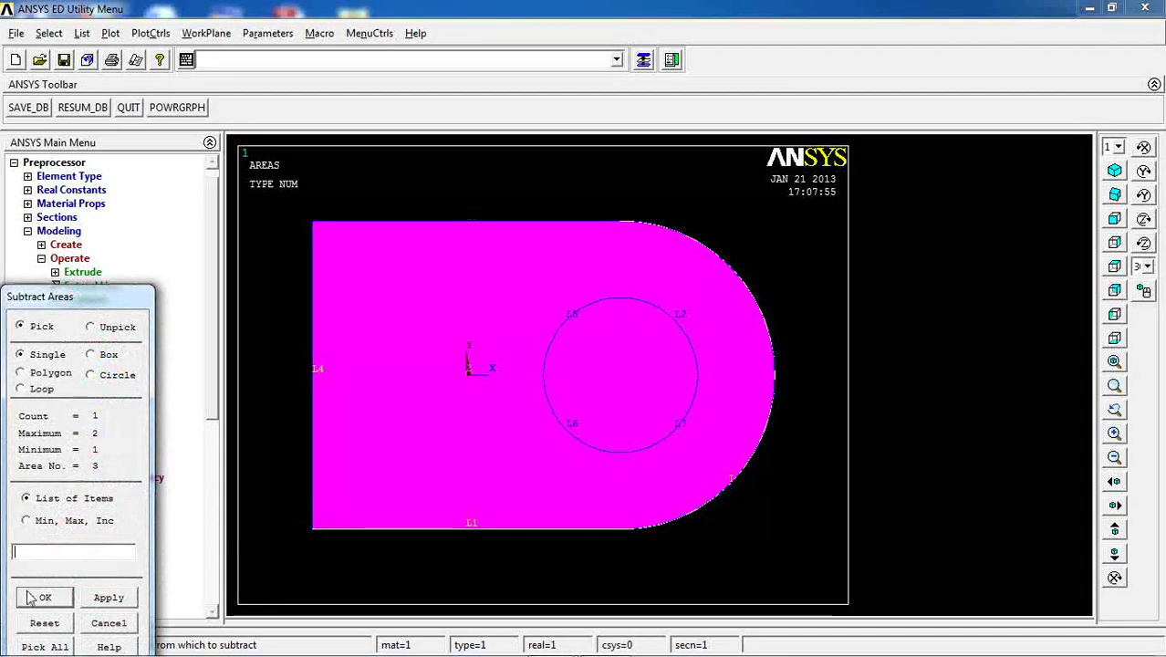
left_click(604, 412)
left_click(44, 597)
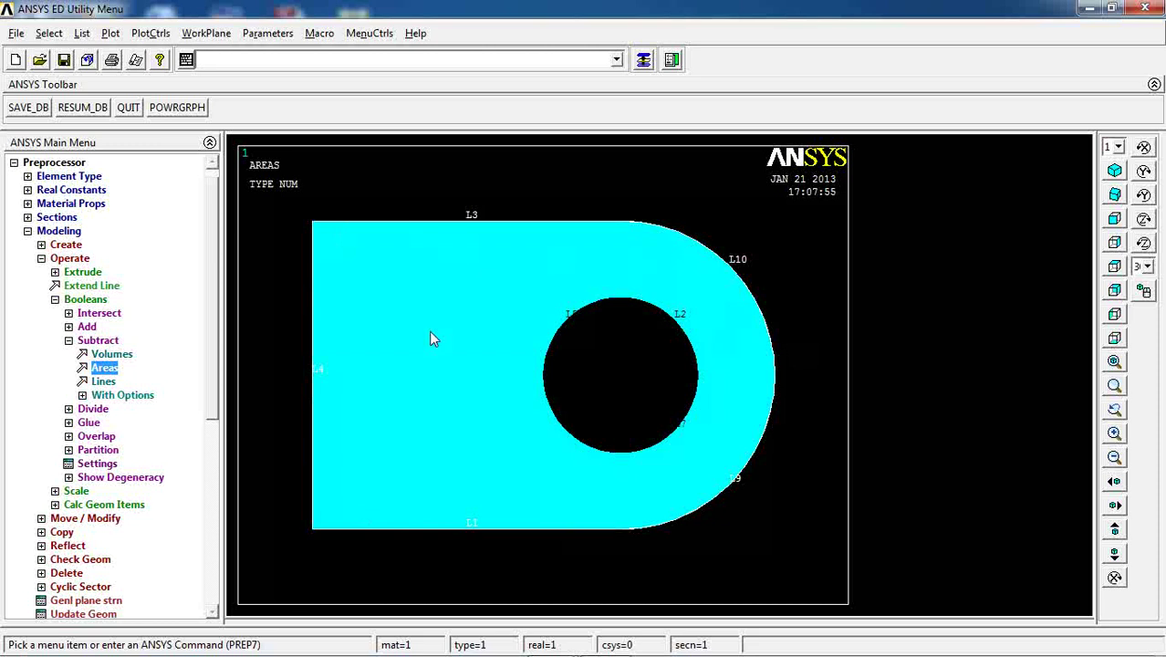
Step: Extrude the holed D-shaped area along its normal with DIST 6
double_click(98, 341)
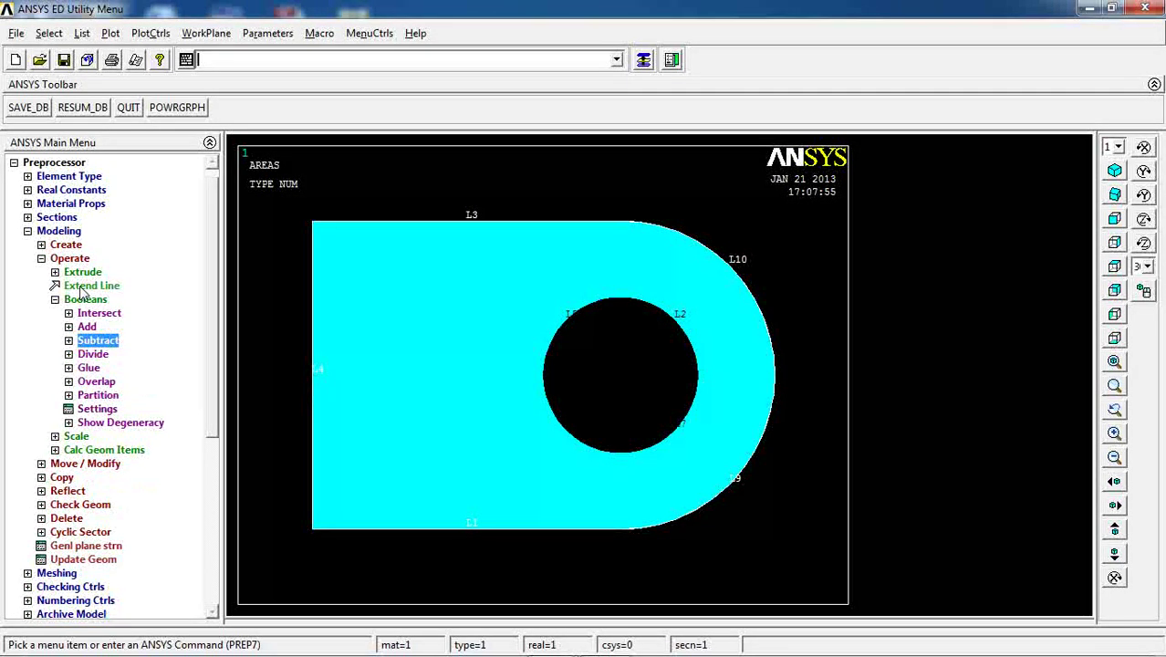
double_click(84, 301)
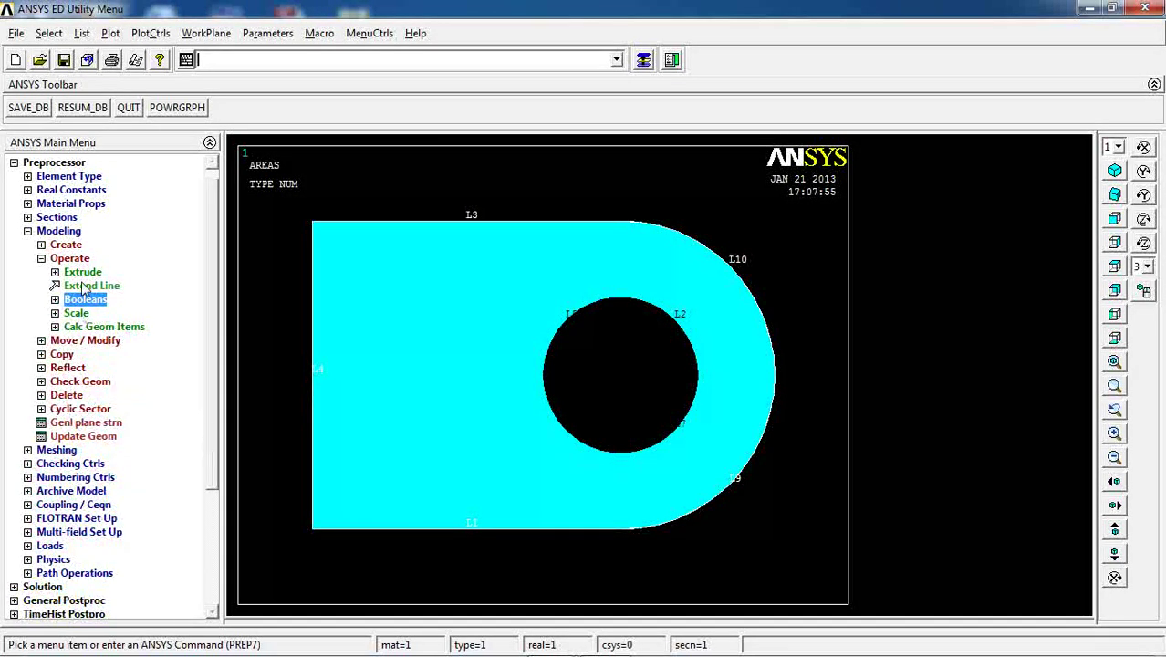
double_click(82, 273)
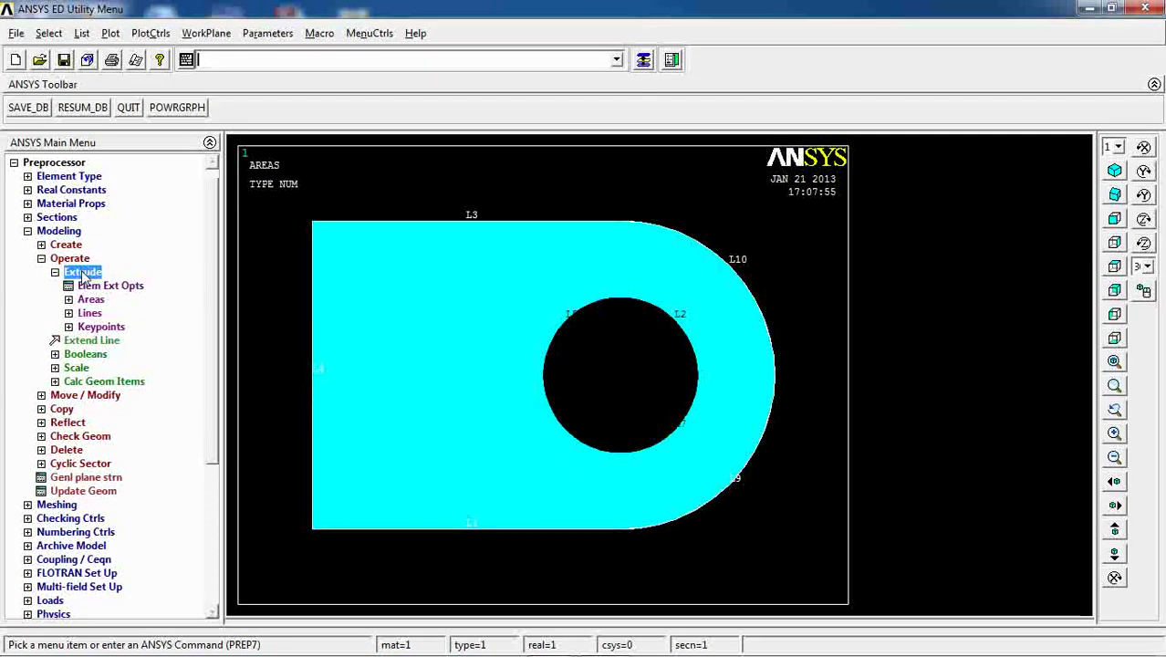
double_click(85, 300)
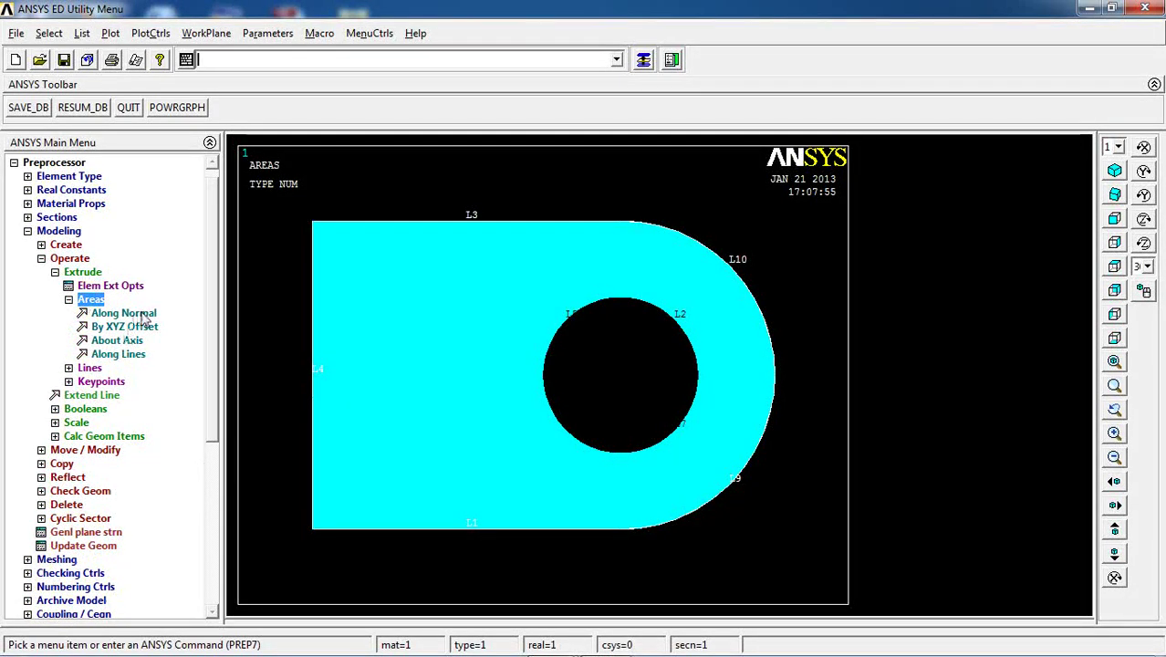
left_click(123, 312)
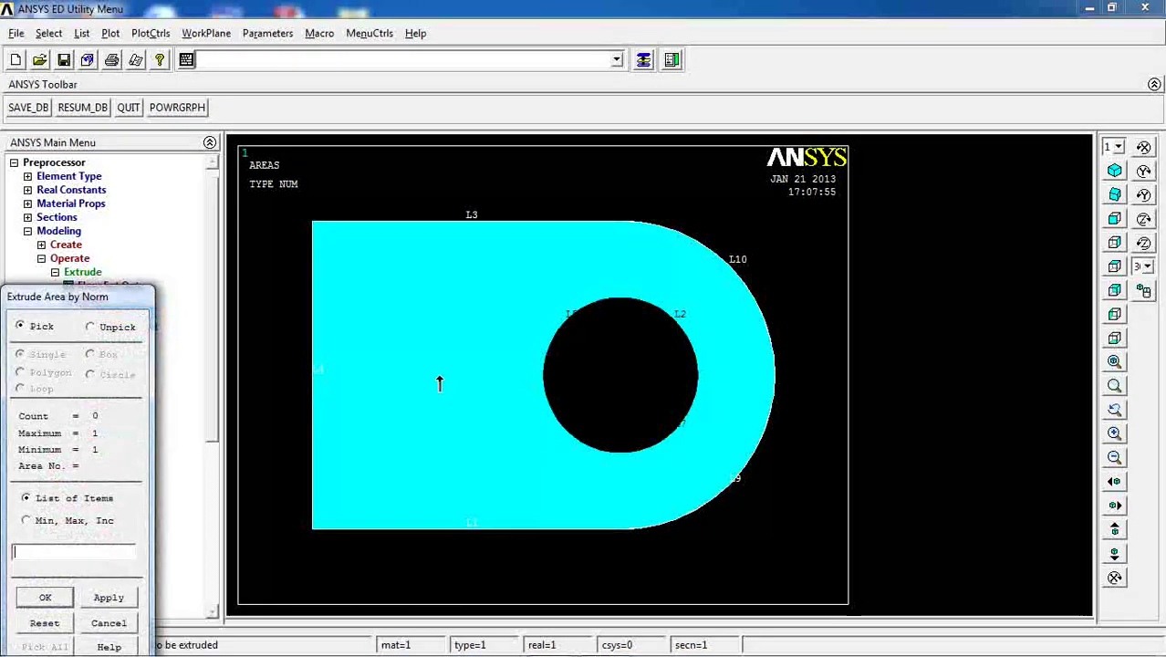
left_click(423, 289)
left_click(47, 598)
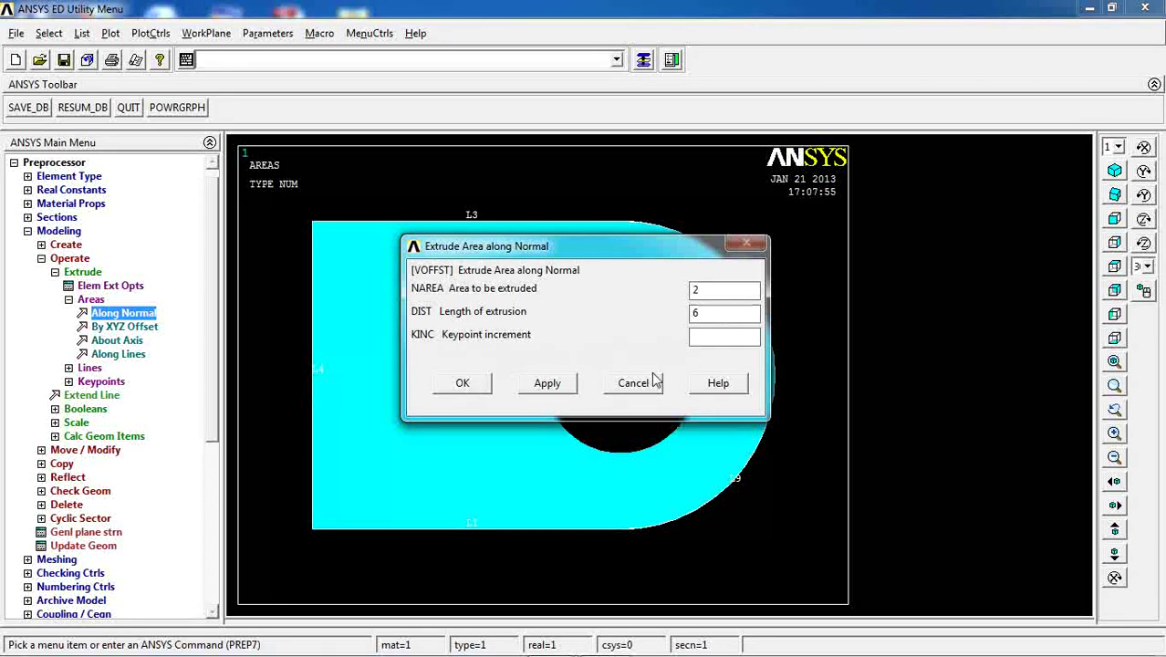
left_click(476, 384)
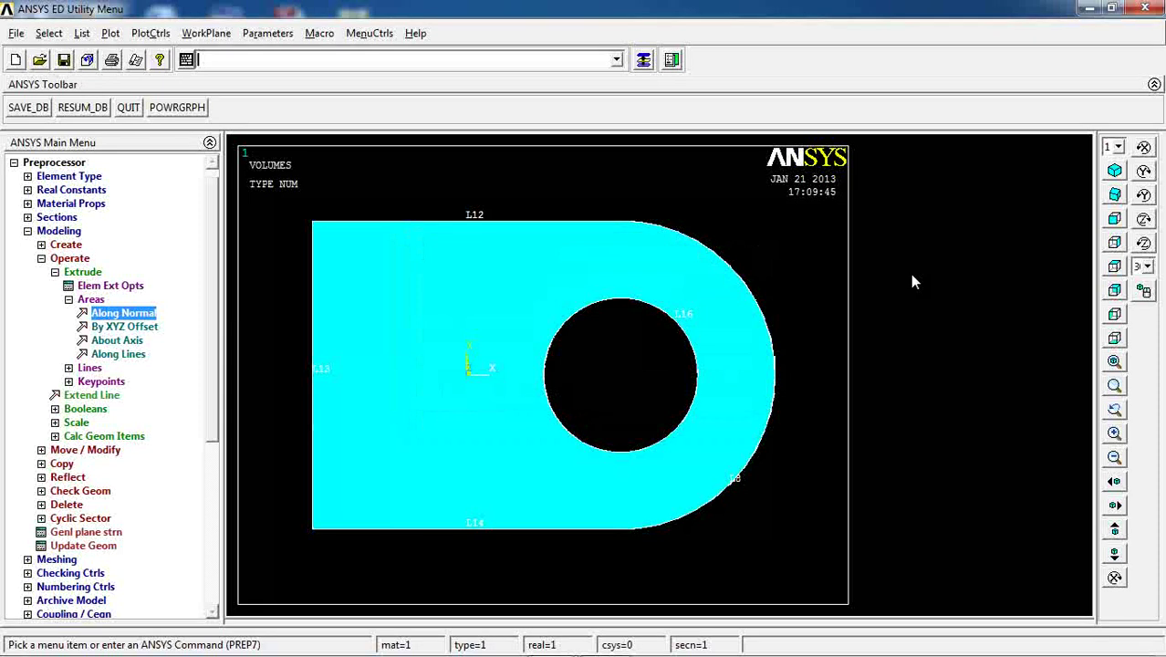
Step: Switch to the isometric view of the 6-unit-thick block with its through-hole
left_click(1114, 172)
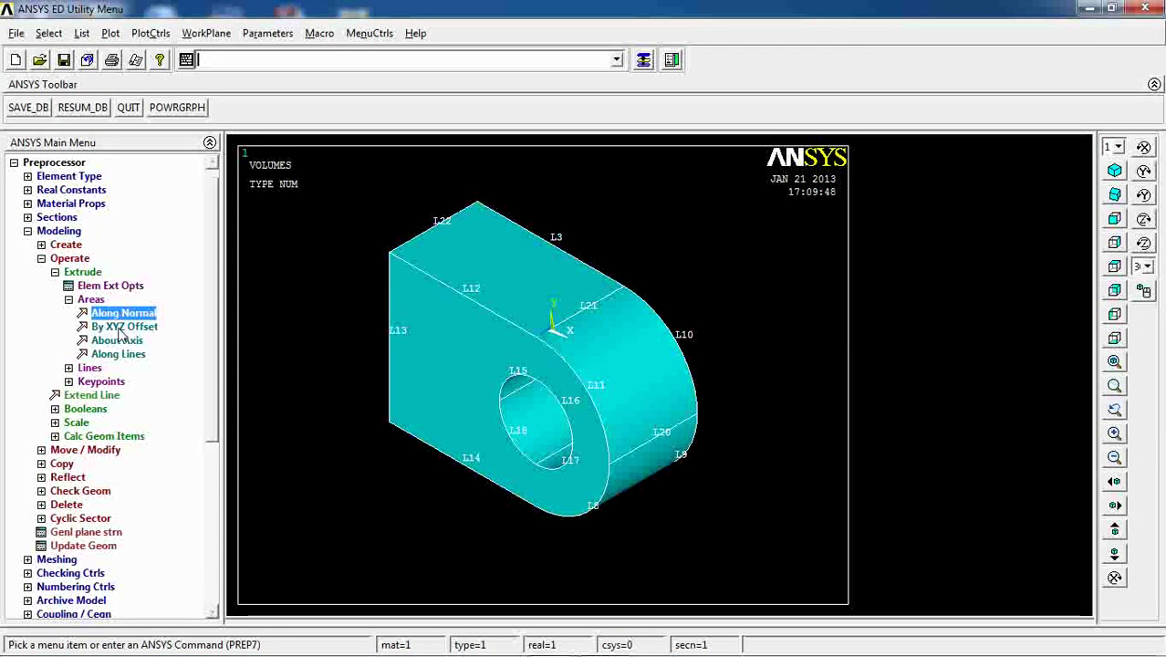
Step: Clear the database to start a new model
left_click(17, 33)
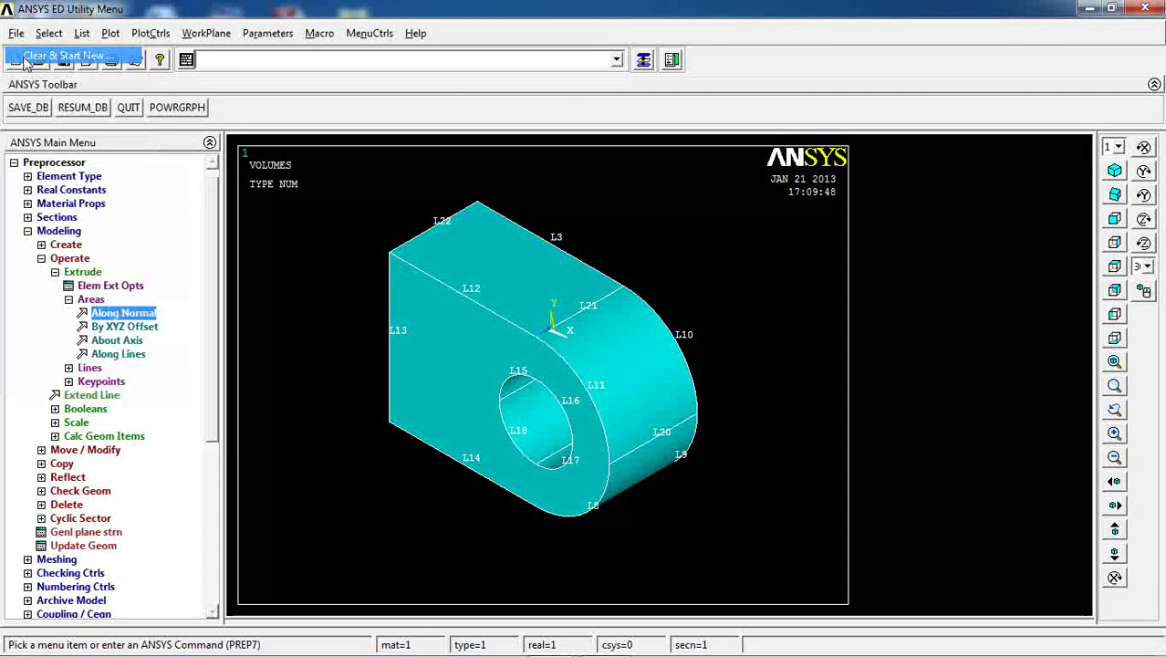
left_click(26, 56)
left_click(428, 434)
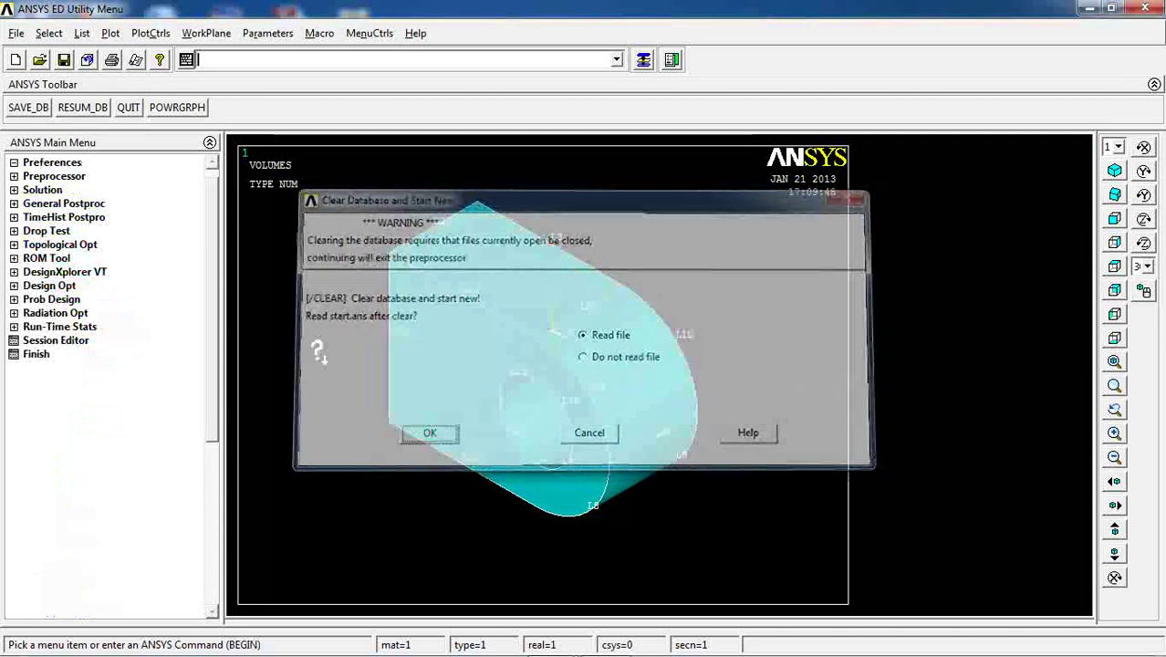
left_click(210, 122)
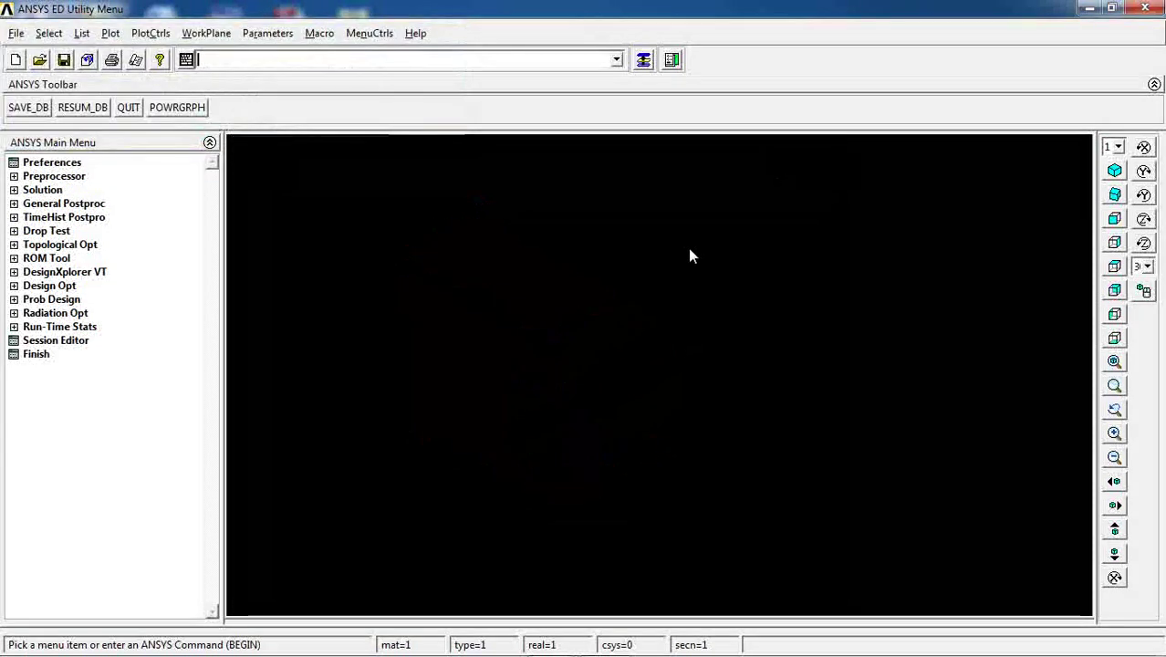
Step: Create a rectangle by dimensions spanning X 0–5 and Y 0–2
left_click(51, 176)
left_click(69, 271)
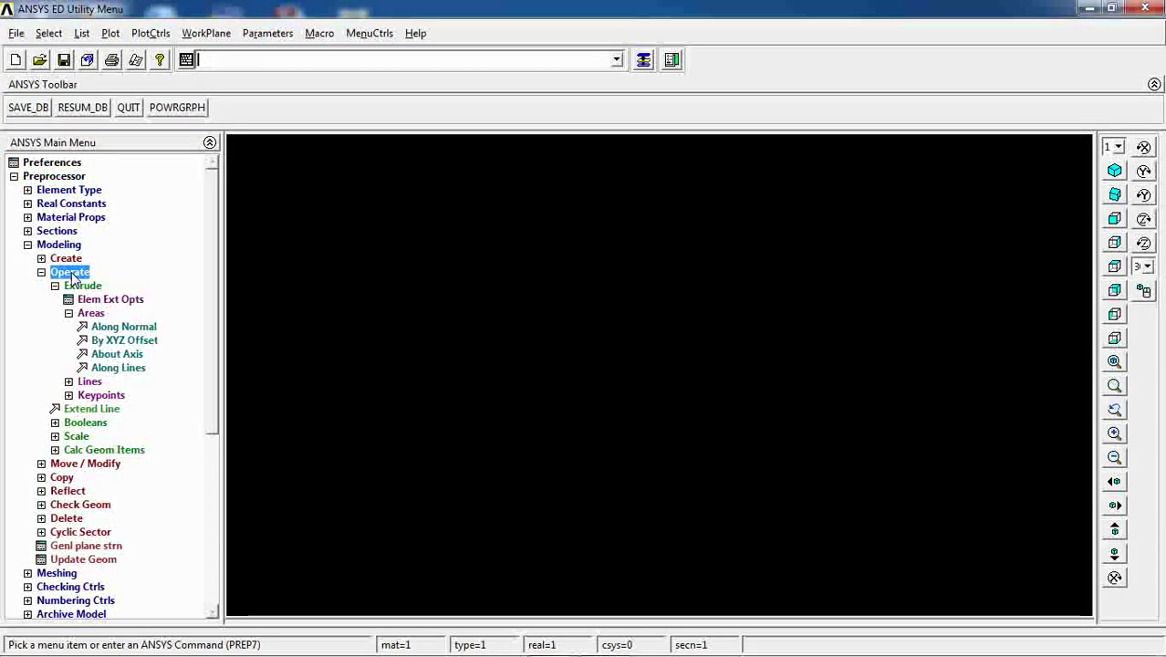
left_click(66, 259)
left_click(79, 300)
left_click(98, 341)
left_click(100, 327)
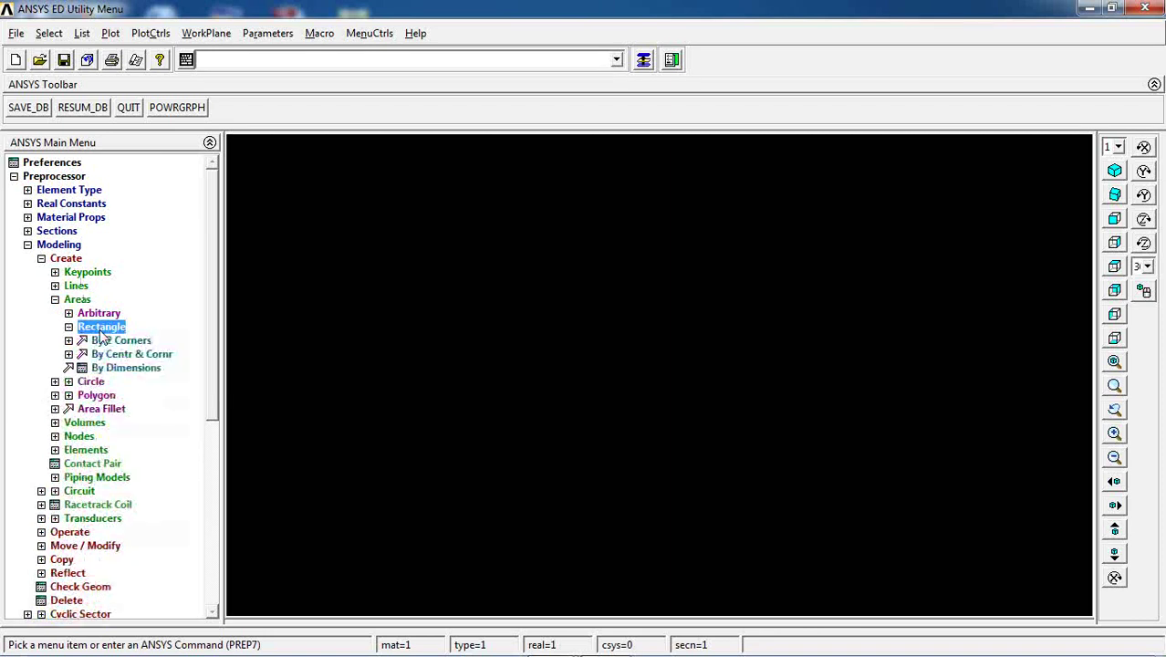
left_click(127, 368)
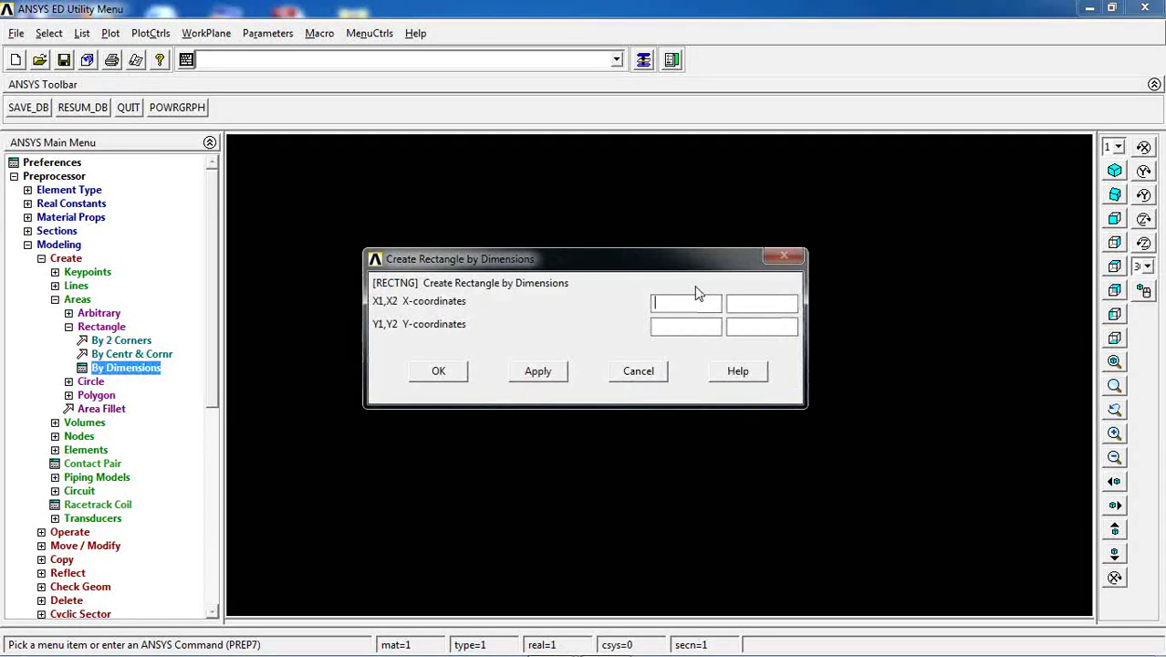
type("0")
key("Tab")
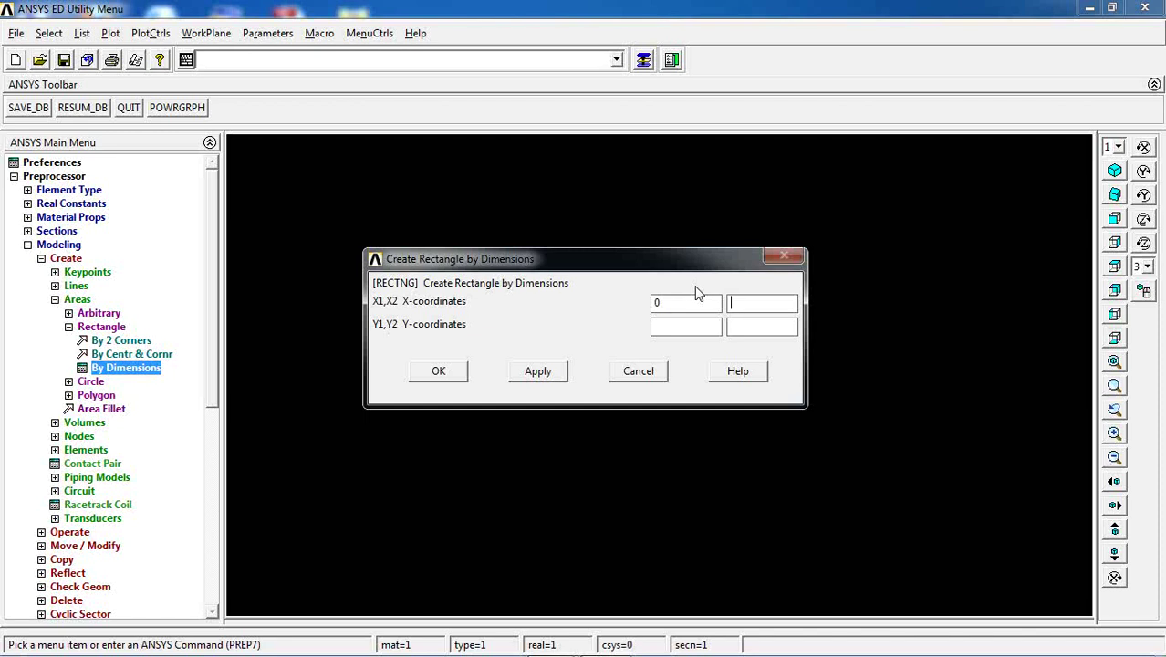
key("Tab")
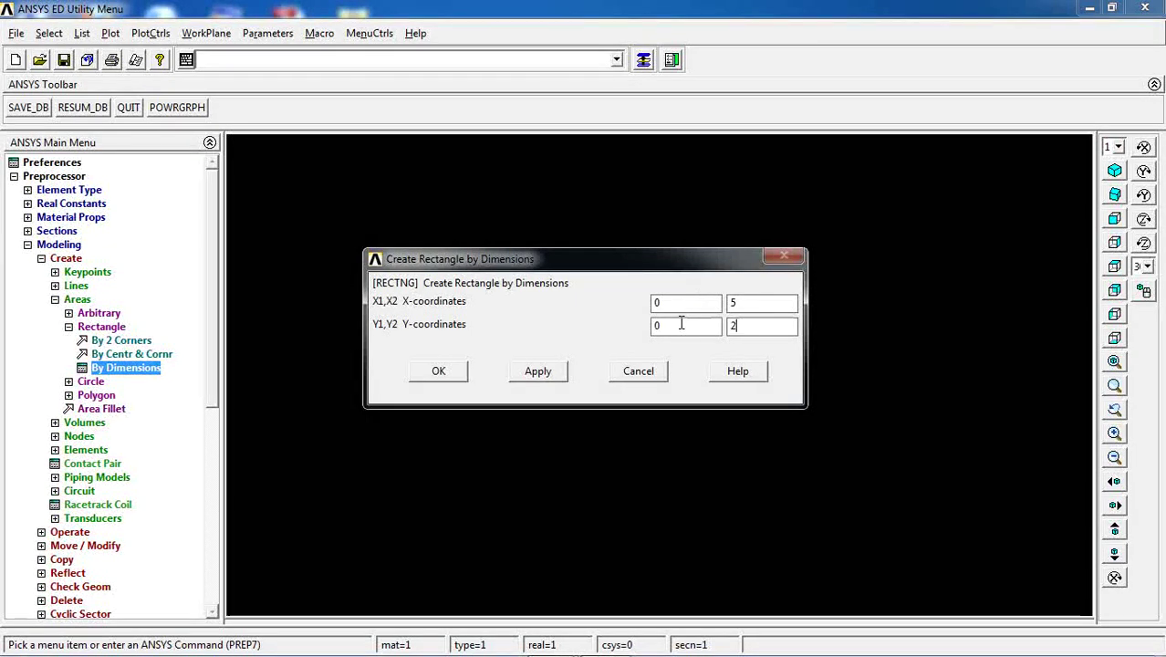
left_click(548, 371)
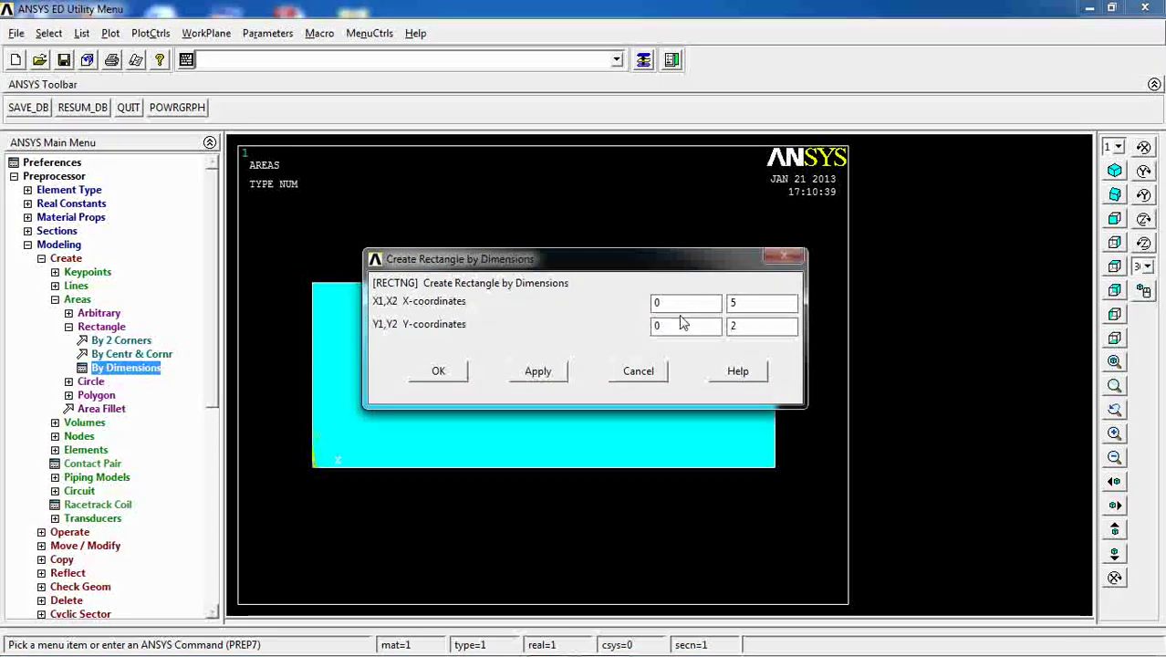
Step: Change Y2 to -2 to add a second rectangle spanning Y −2–0
left_click(730, 325)
type("-")
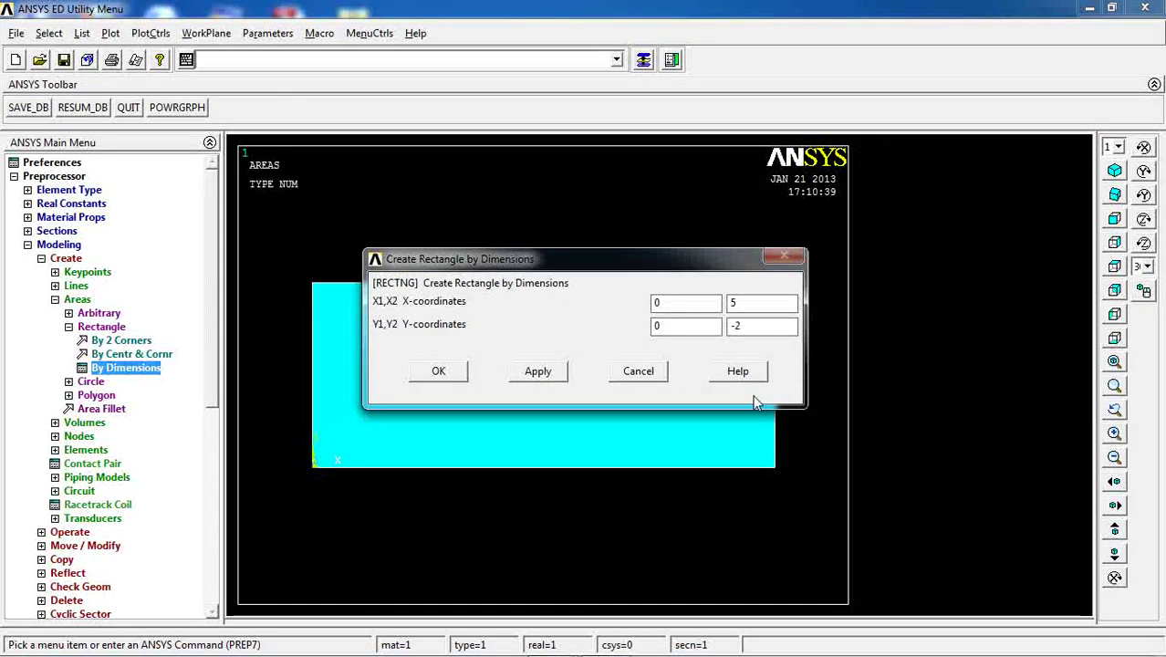
left_click(441, 371)
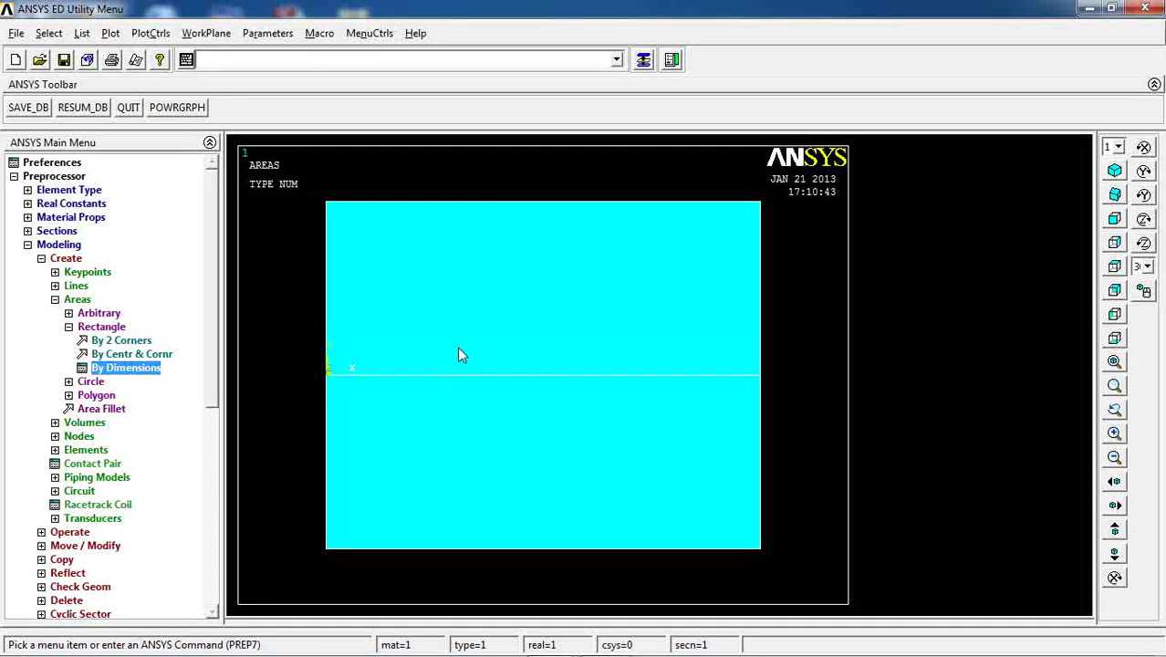
left_click(82, 34)
left_click(101, 128)
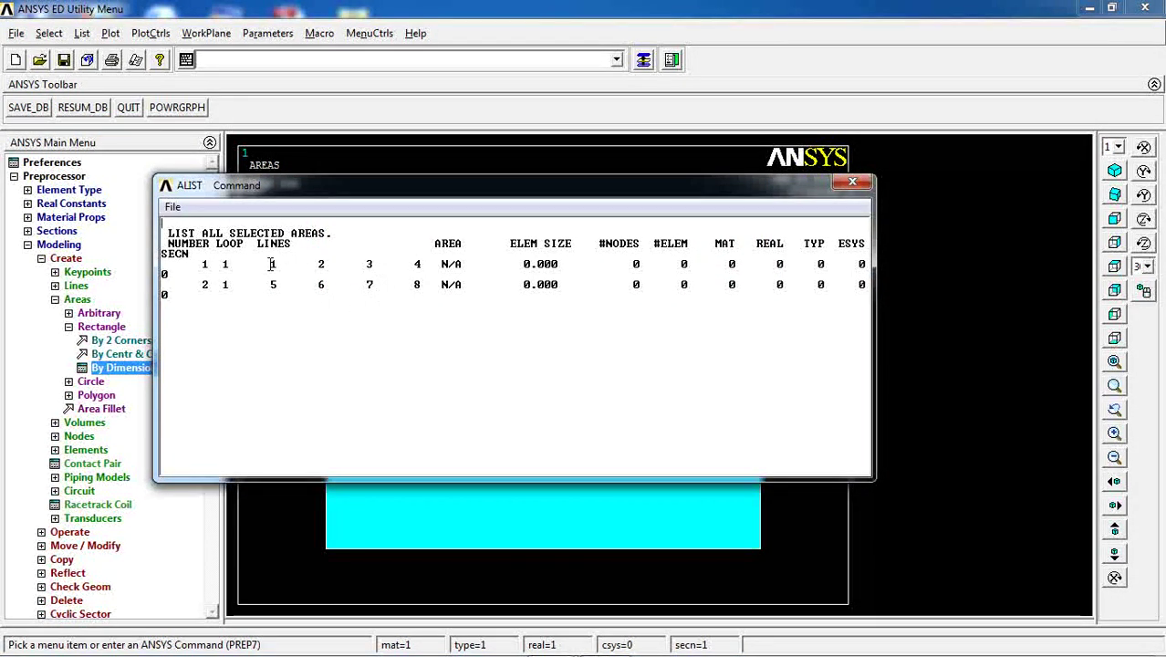
left_click_drag(272, 264, 370, 277)
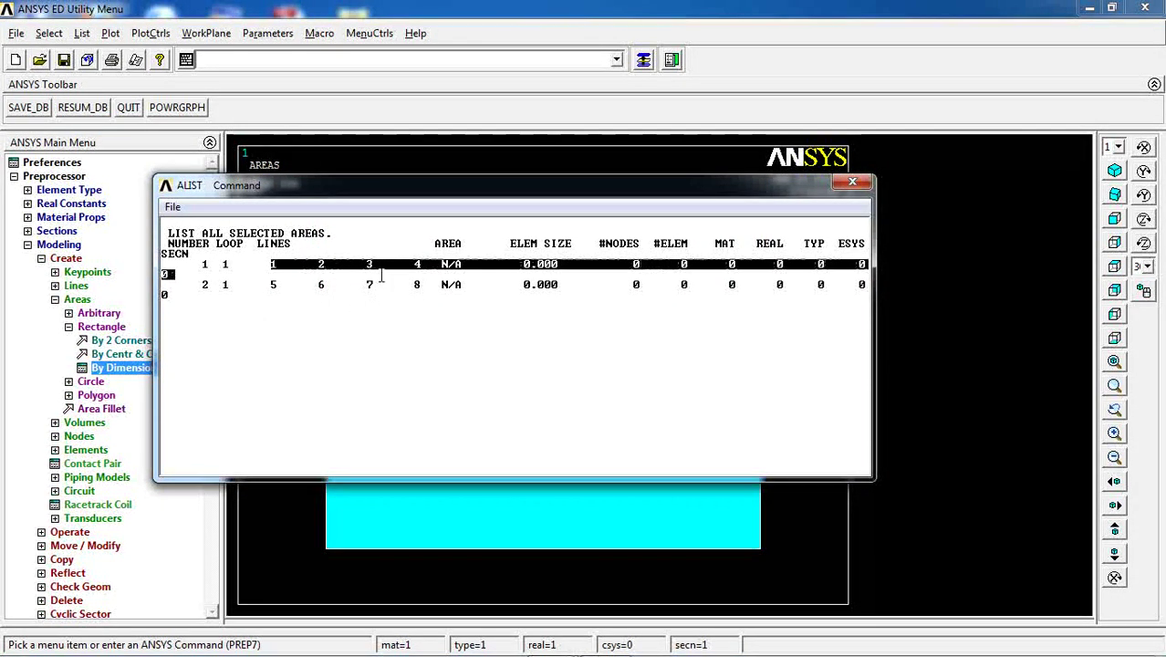
left_click(204, 264)
left_click_drag(205, 273, 203, 290)
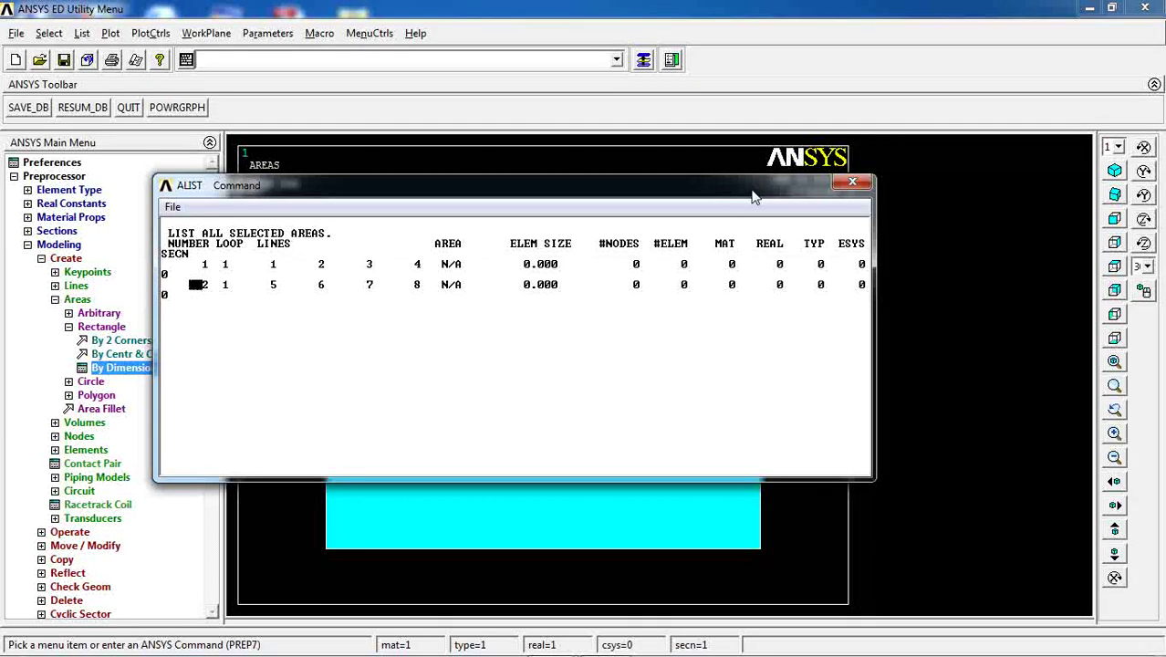
left_click(853, 185)
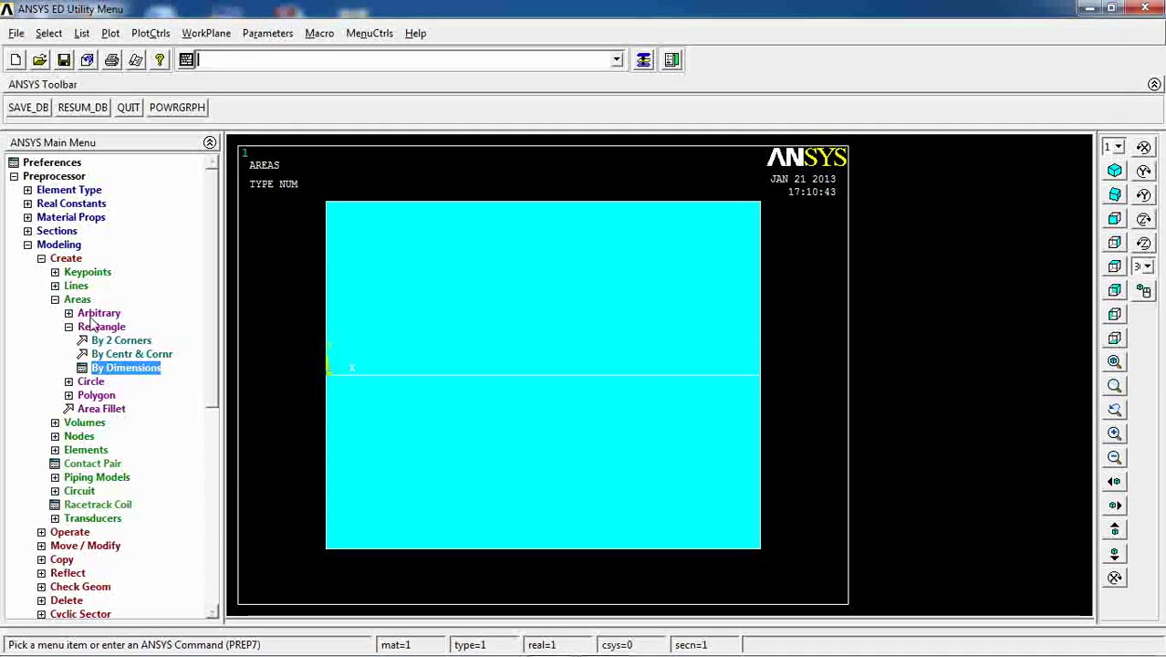
left_click(78, 300)
Step: Glue the lower and upper rectangles with Booleans > Glue > Areas
left_click(66, 259)
left_click(69, 272)
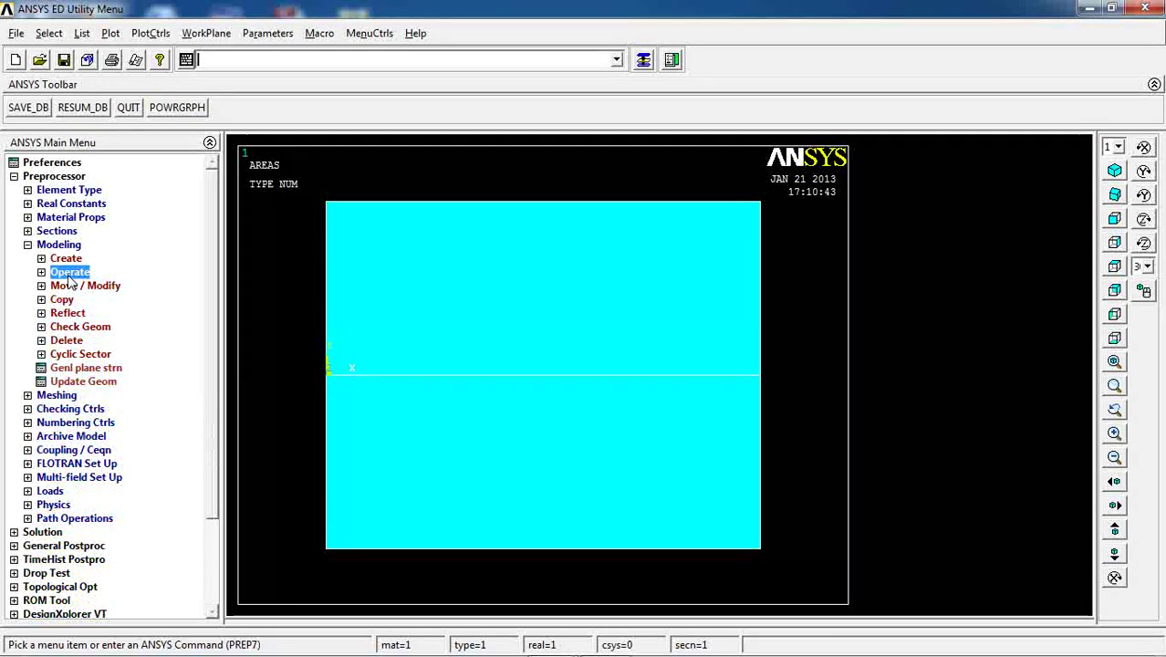
left_click(80, 286)
left_click(80, 315)
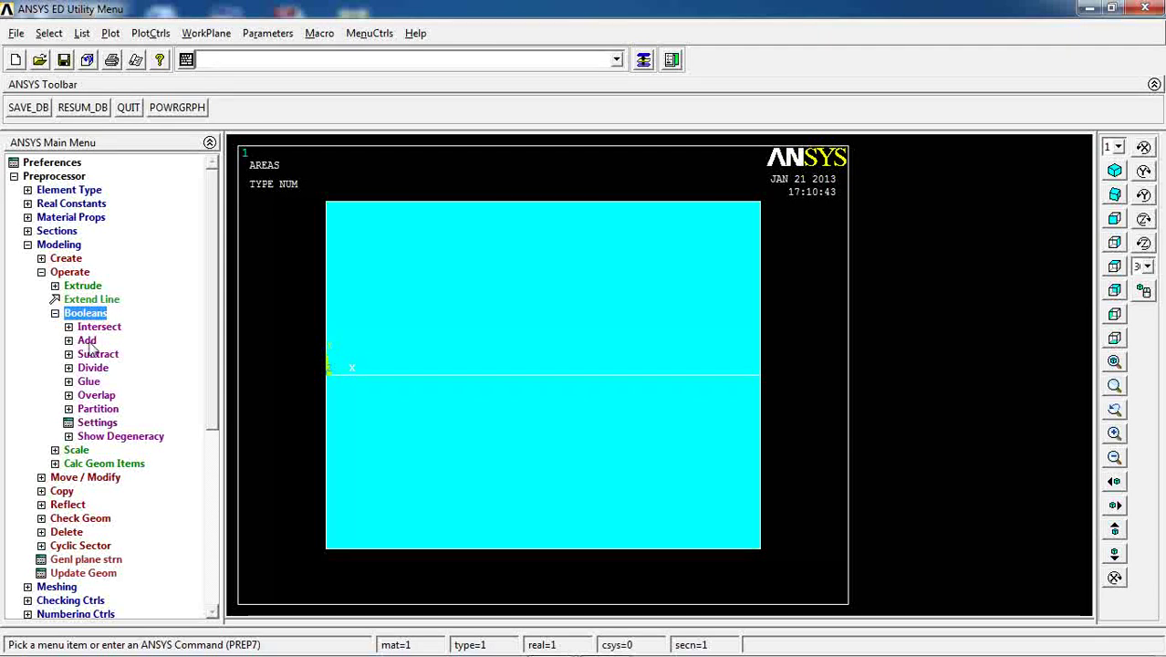
left_click(94, 381)
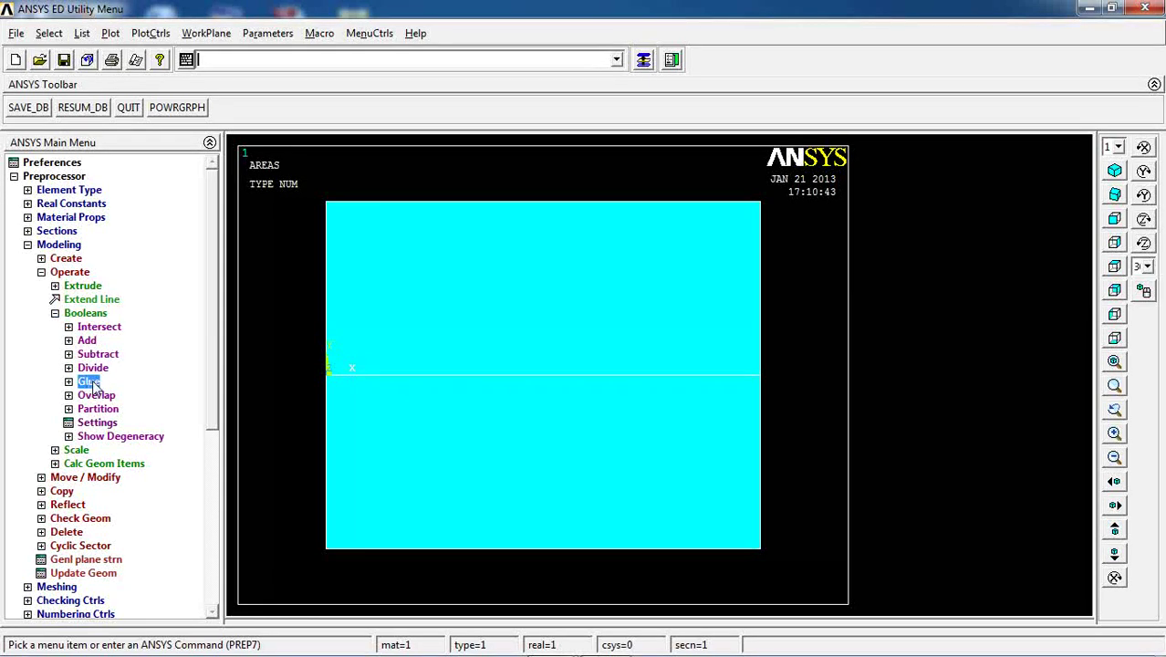
left_click(104, 410)
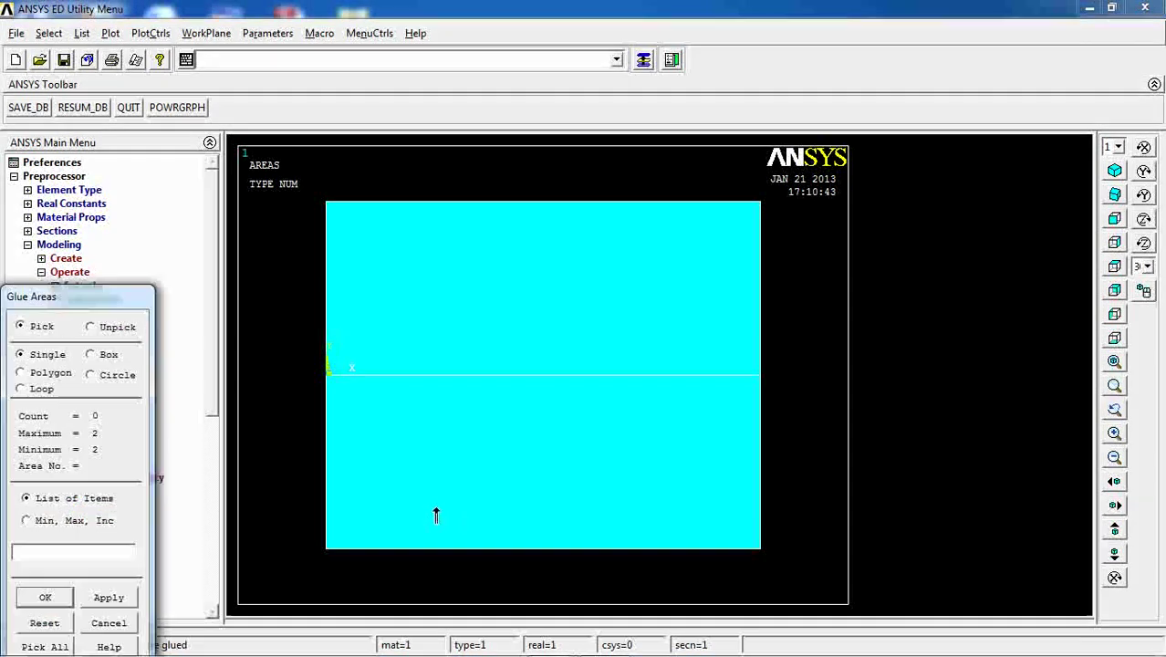
left_click(469, 388)
left_click(479, 349)
left_click(46, 598)
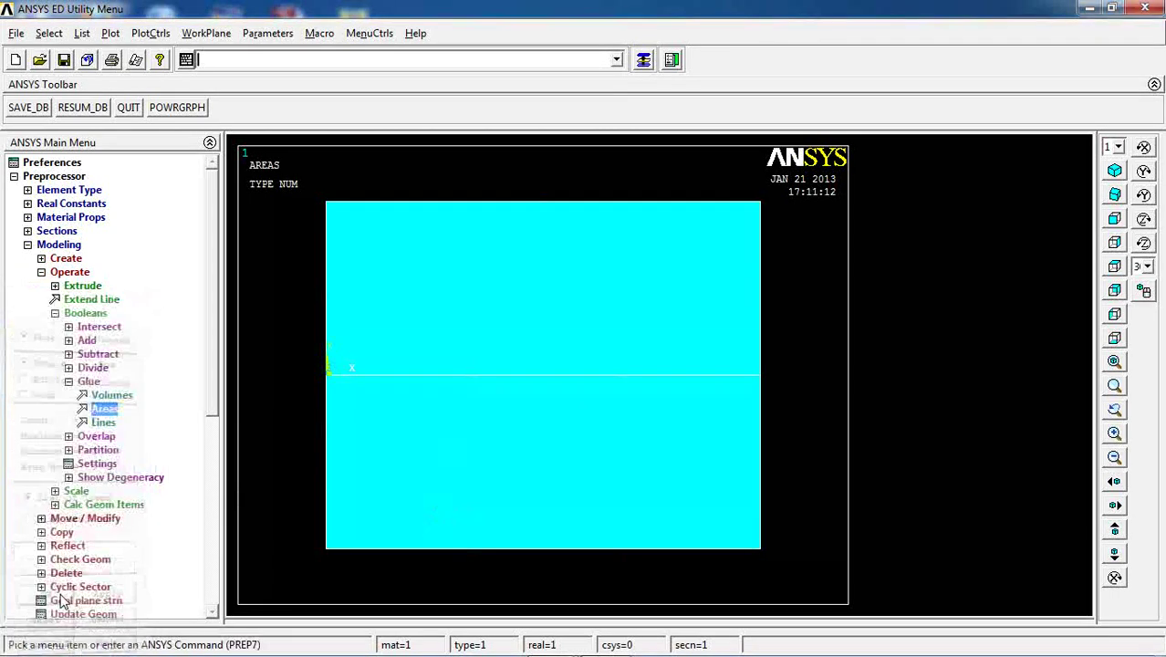
left_click(82, 33)
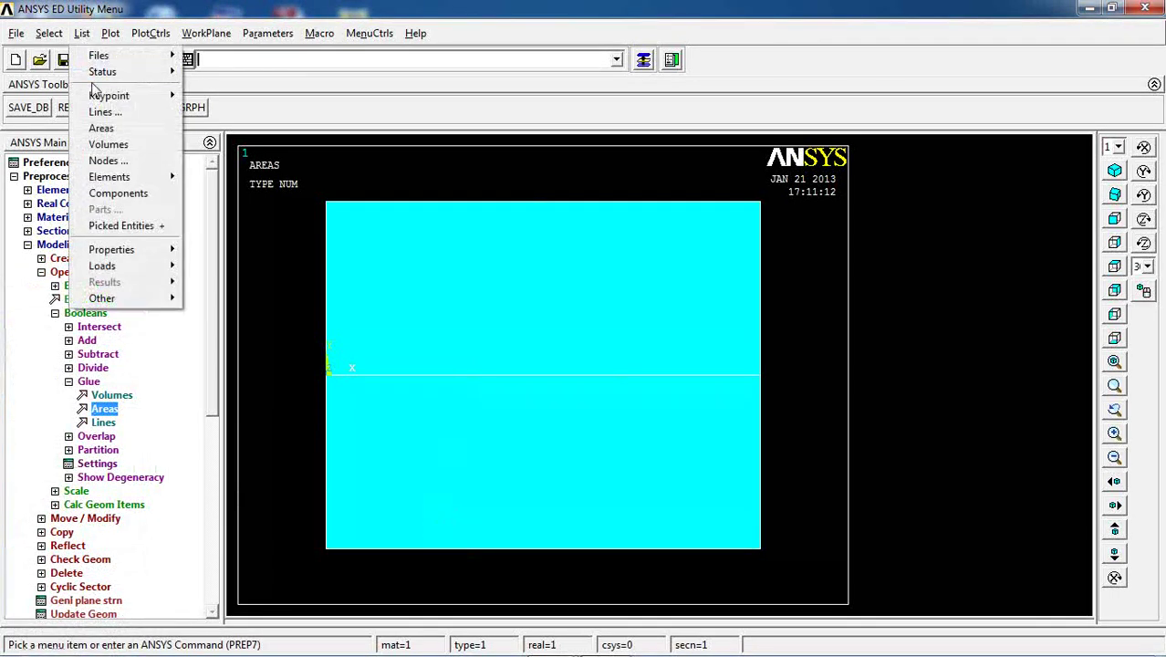
left_click(103, 127)
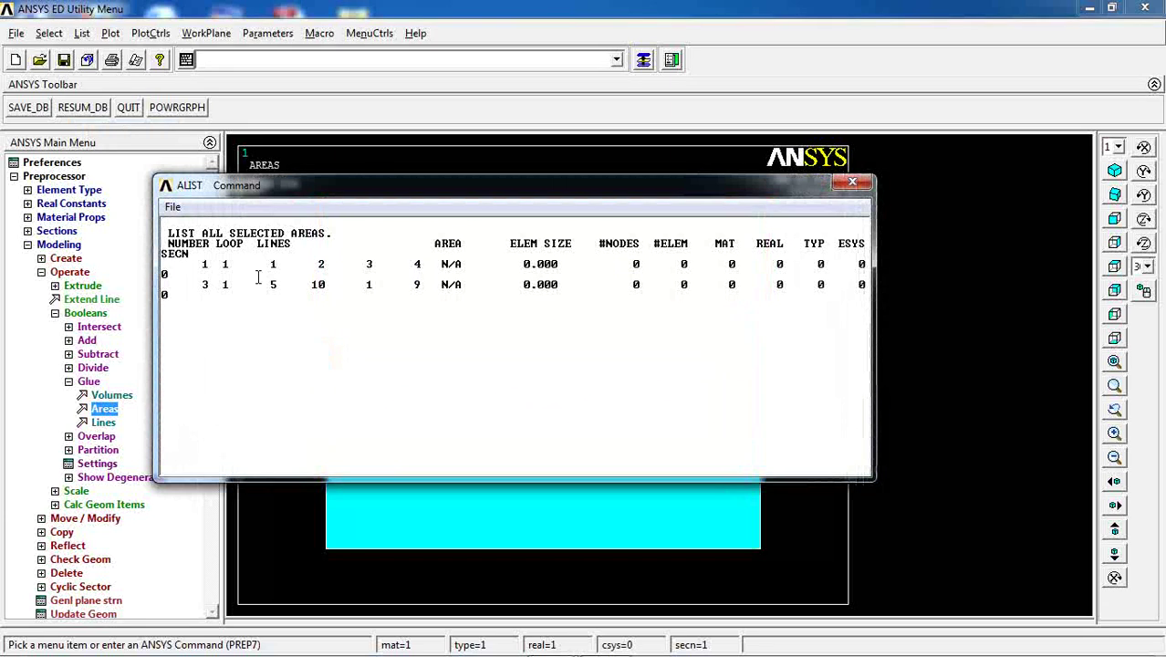
left_click_drag(391, 190, 576, 109)
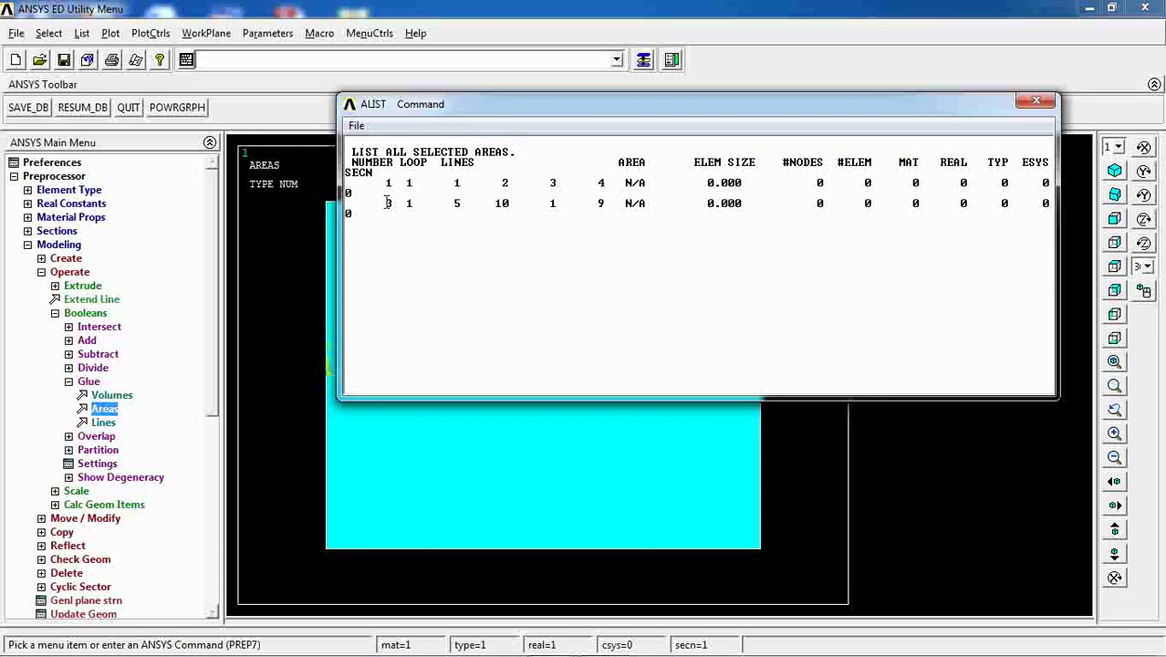
left_click(1035, 103)
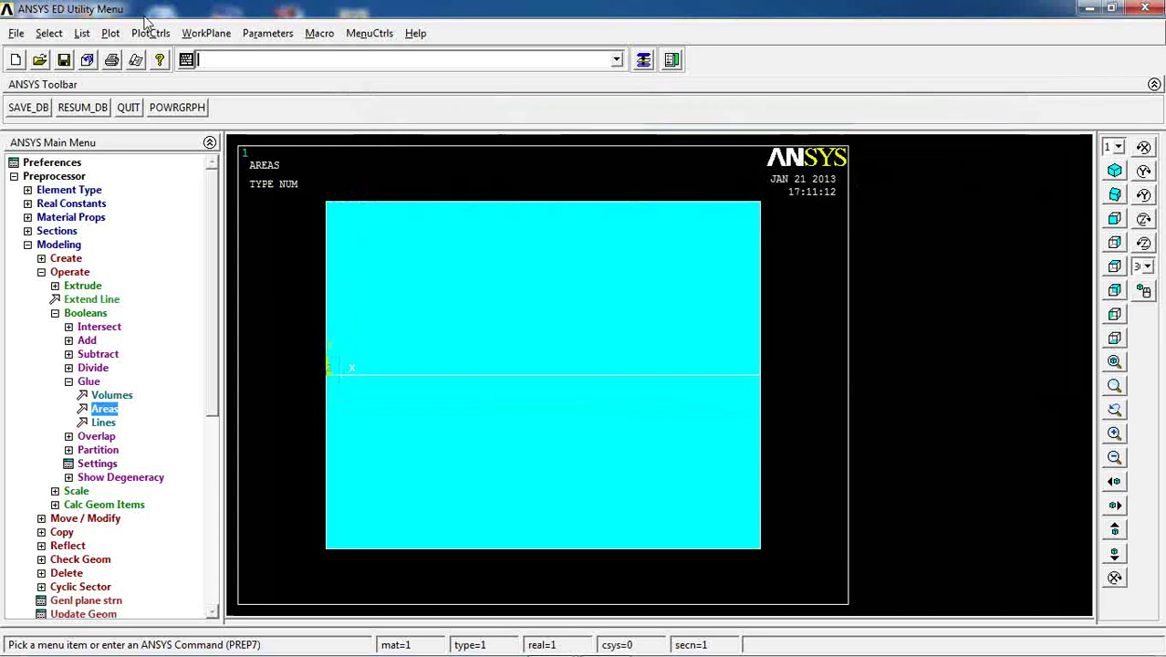
left_click(162, 33)
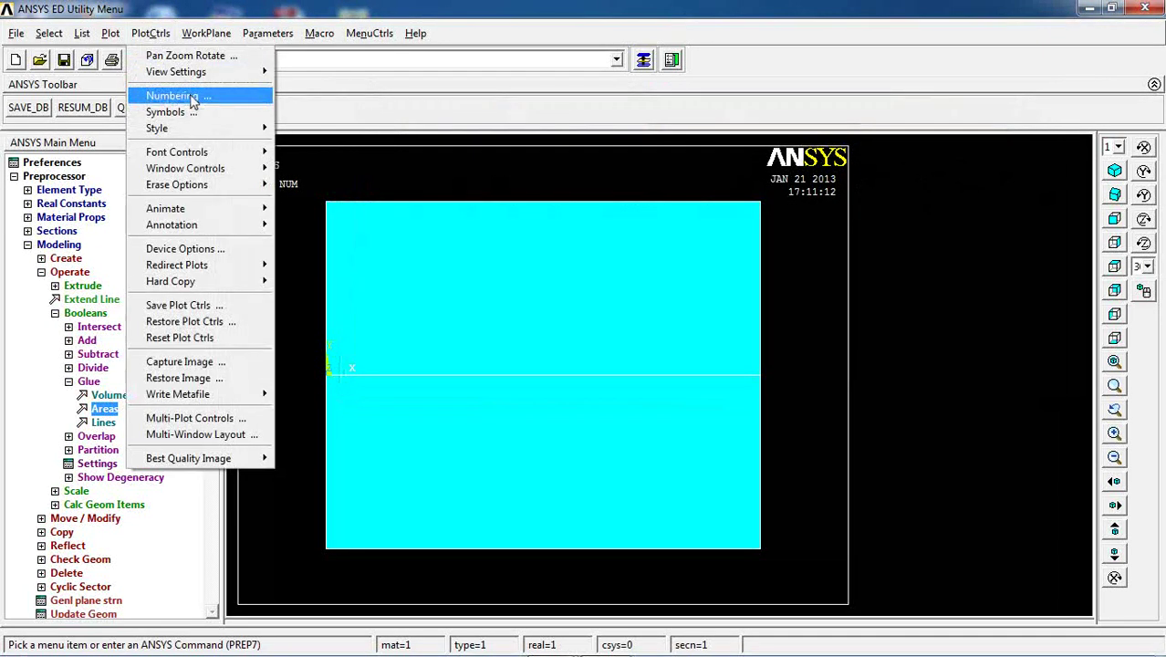
Step: Turn on area numbering so the areas plot in colour as A1 and A3
left_click(173, 96)
left_click(673, 263)
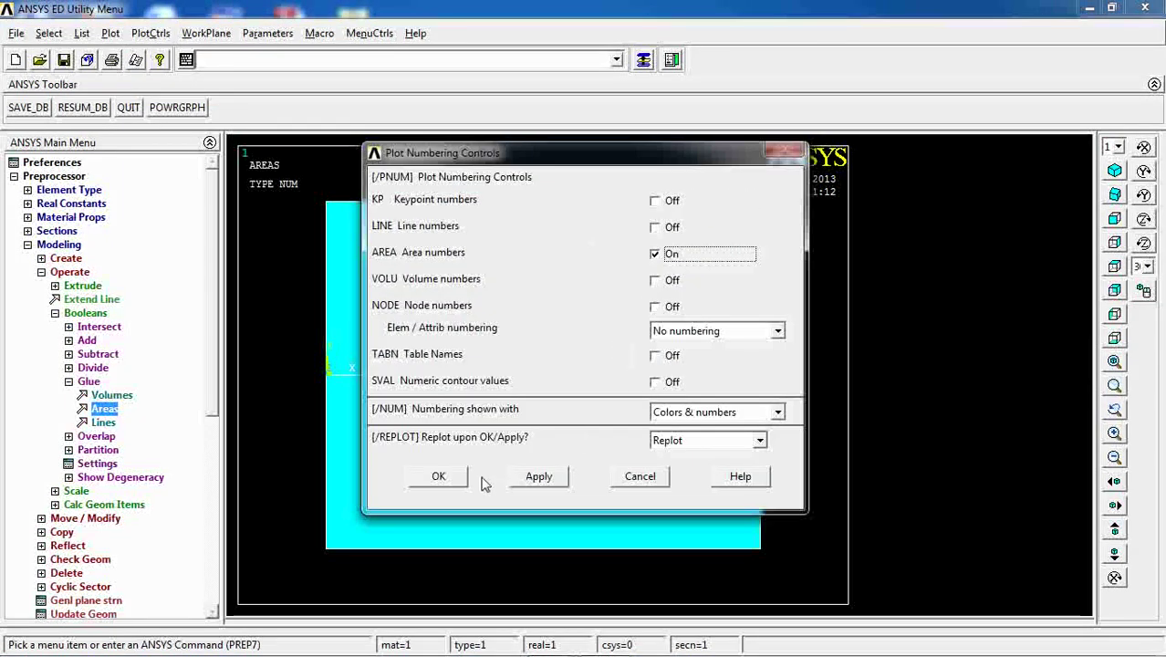
left_click(445, 477)
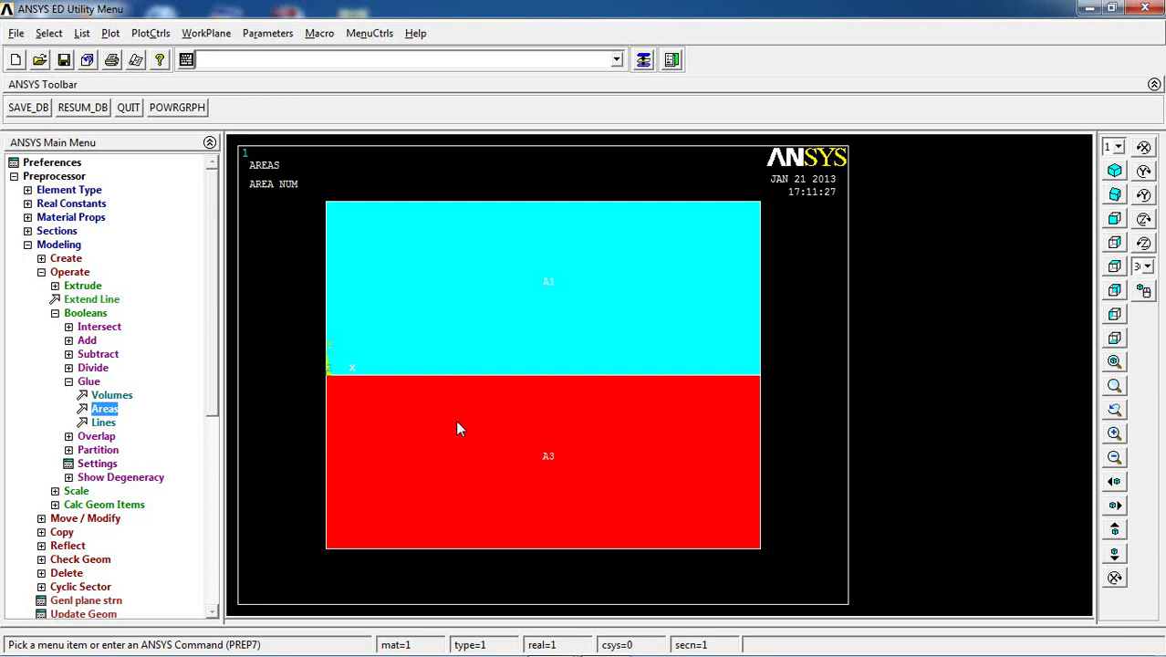
Step: Turn on line numbering so the edges are labelled, including shared edge L1
left_click(150, 33)
left_click(178, 96)
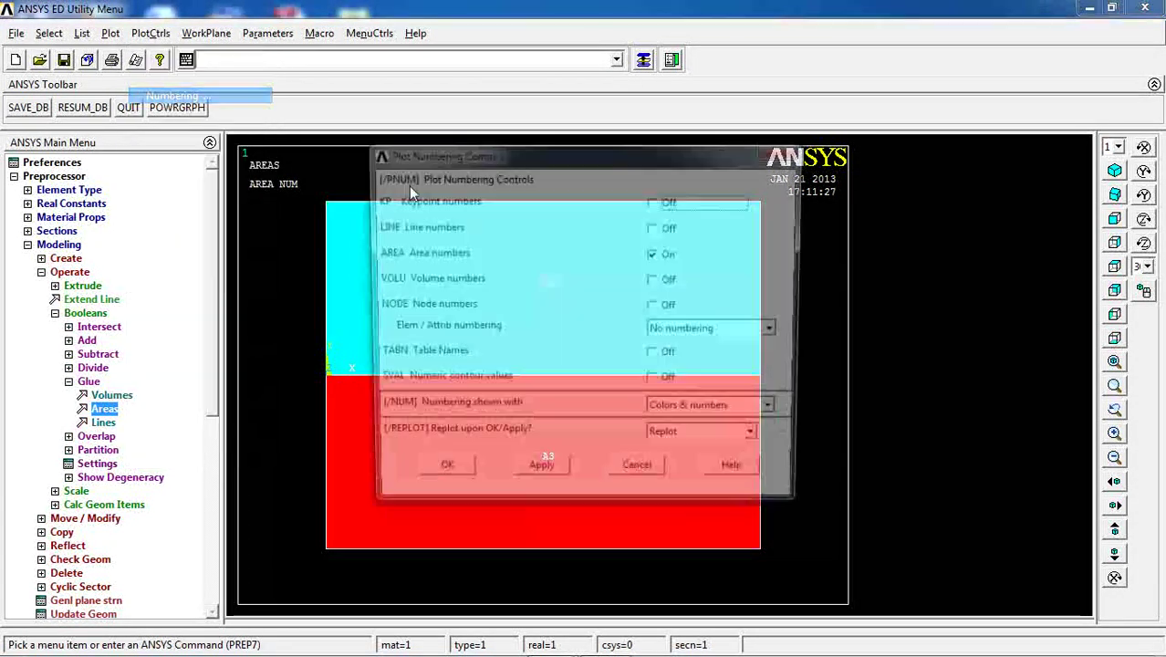
left_click(657, 228)
left_click(452, 471)
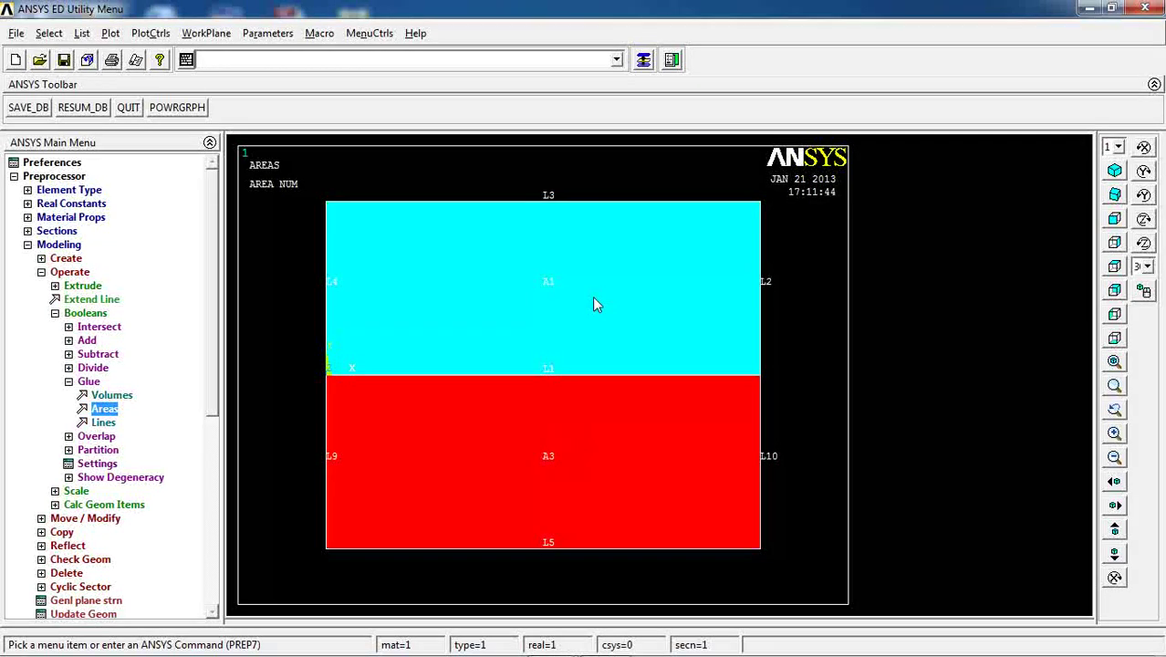
Step: Delete every area with its lines and keypoints using Area and Below with Pick All
left_click(84, 381)
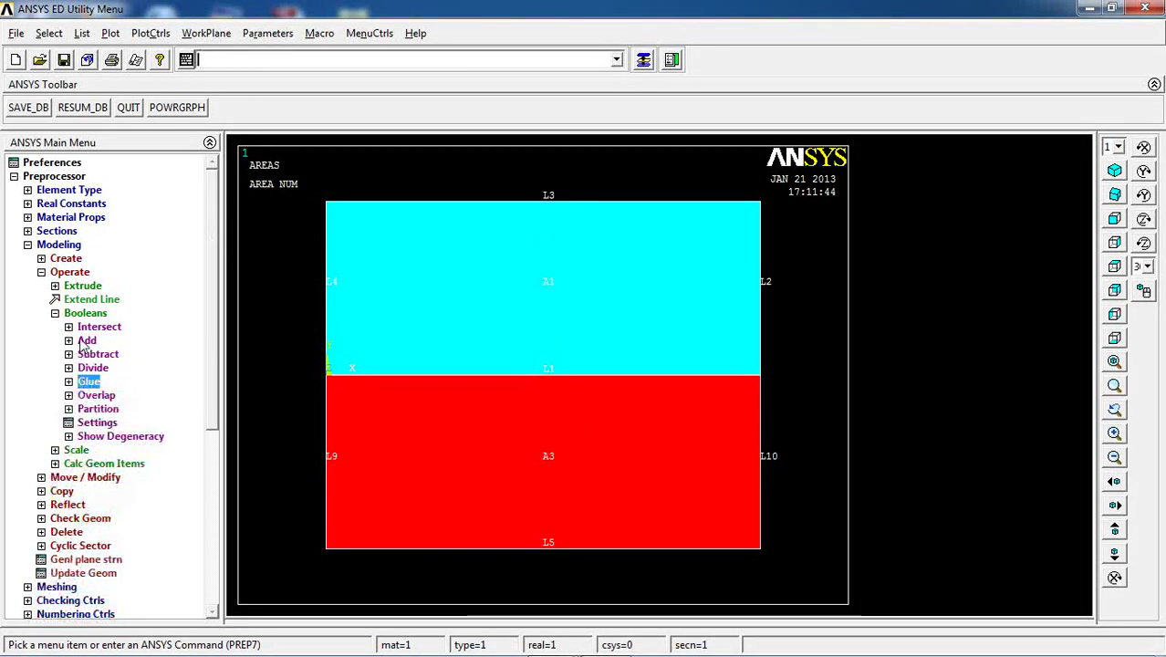
left_click(65, 258)
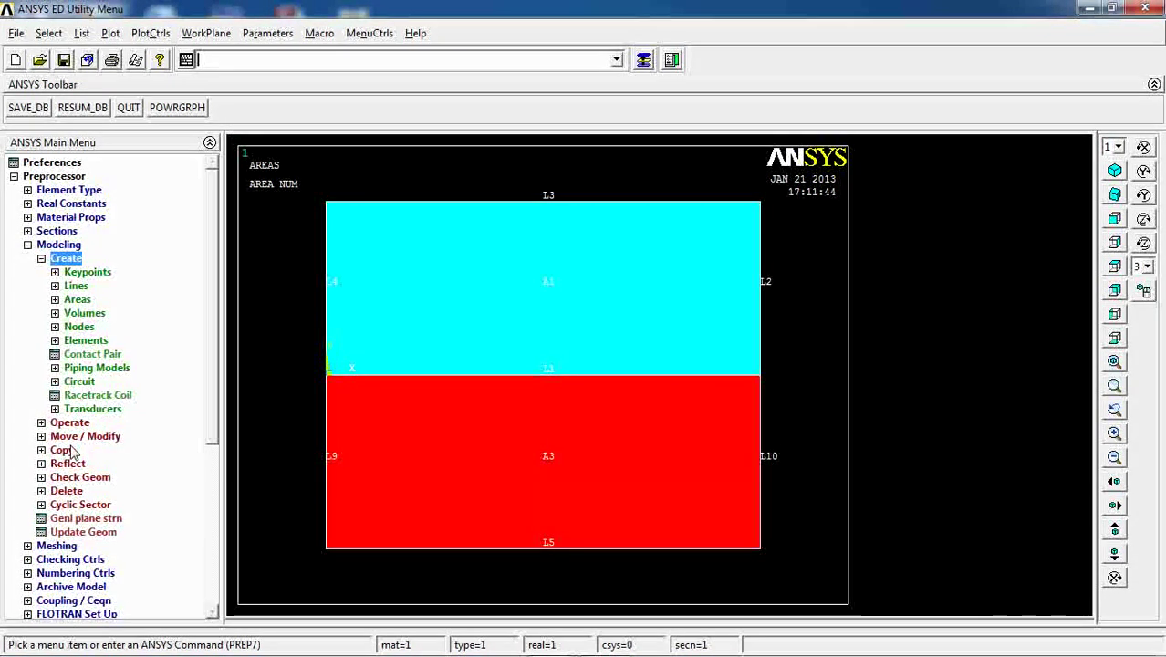
left_click(66, 491)
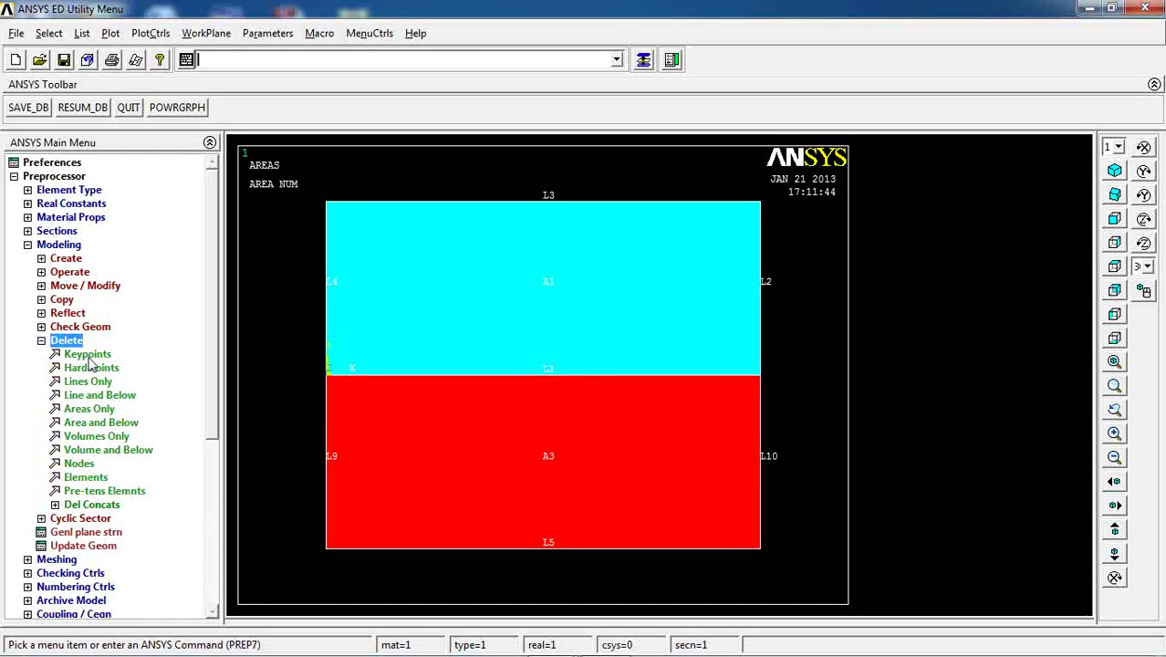
left_click(90, 423)
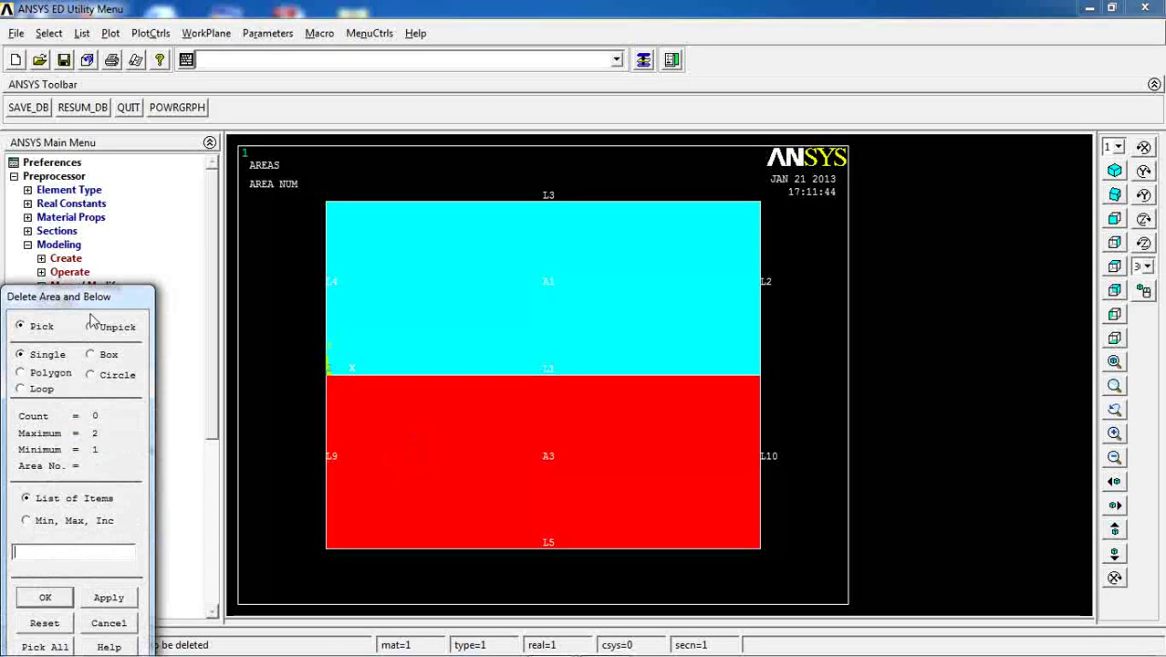
left_click_drag(94, 302, 125, 195)
left_click(77, 542)
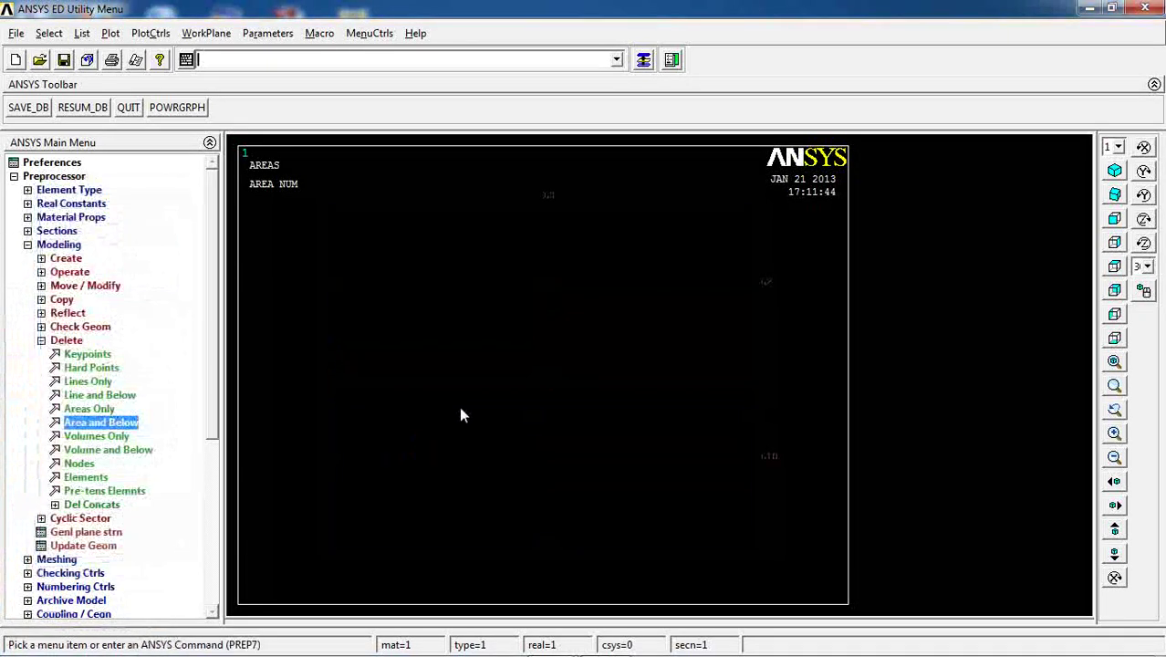
left_click(66, 258)
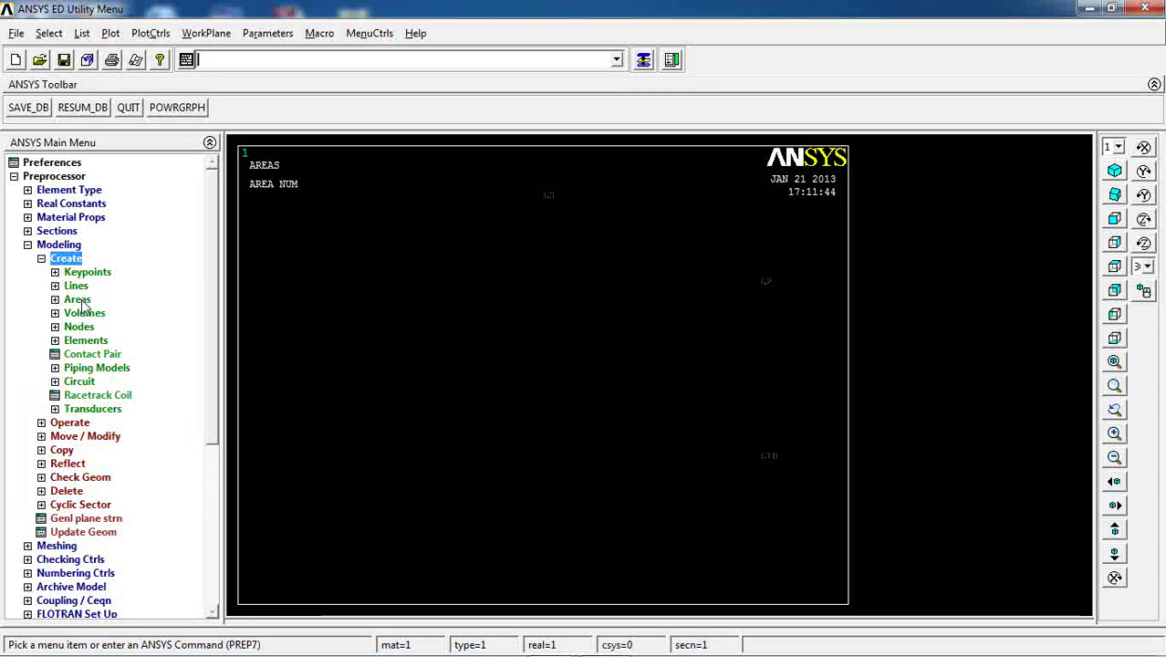
Step: Create rectangles by dimensions: X 0 to 5 with Y 0 to 2, and Y 0 to -2
left_click(78, 300)
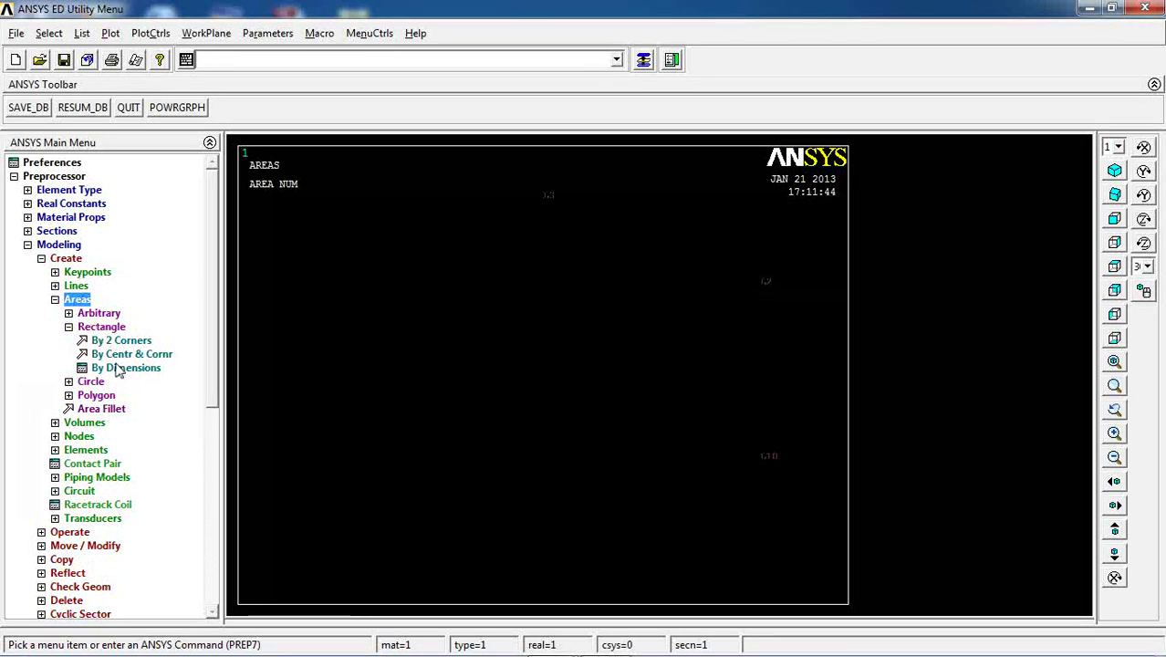
left_click(119, 368)
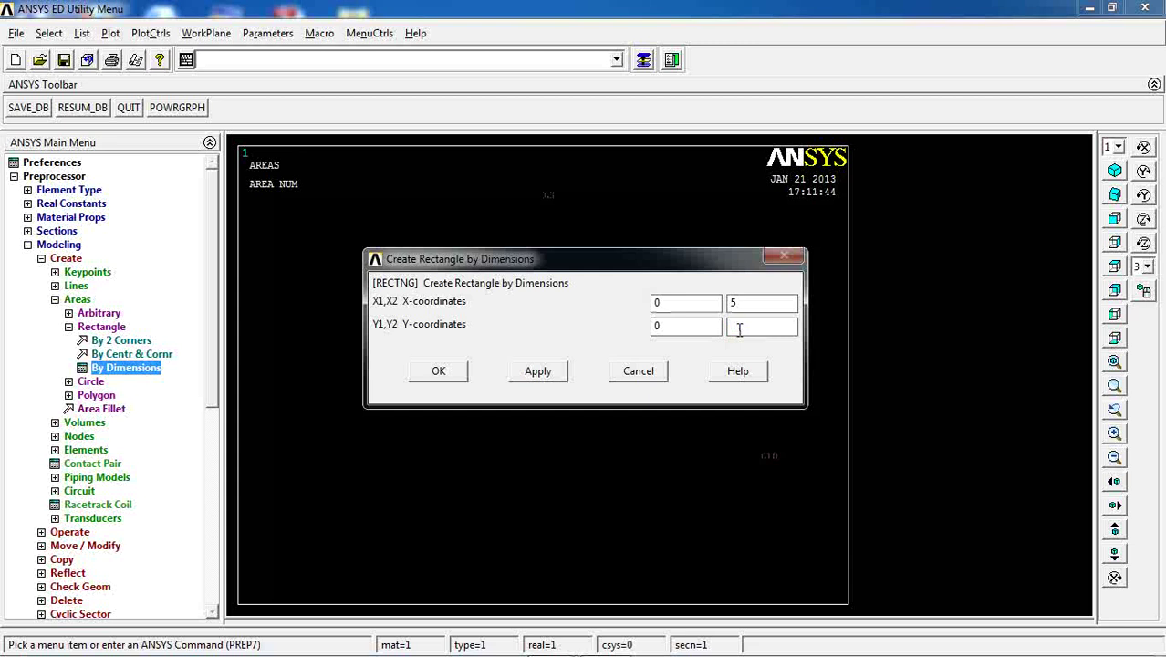
left_click(563, 378)
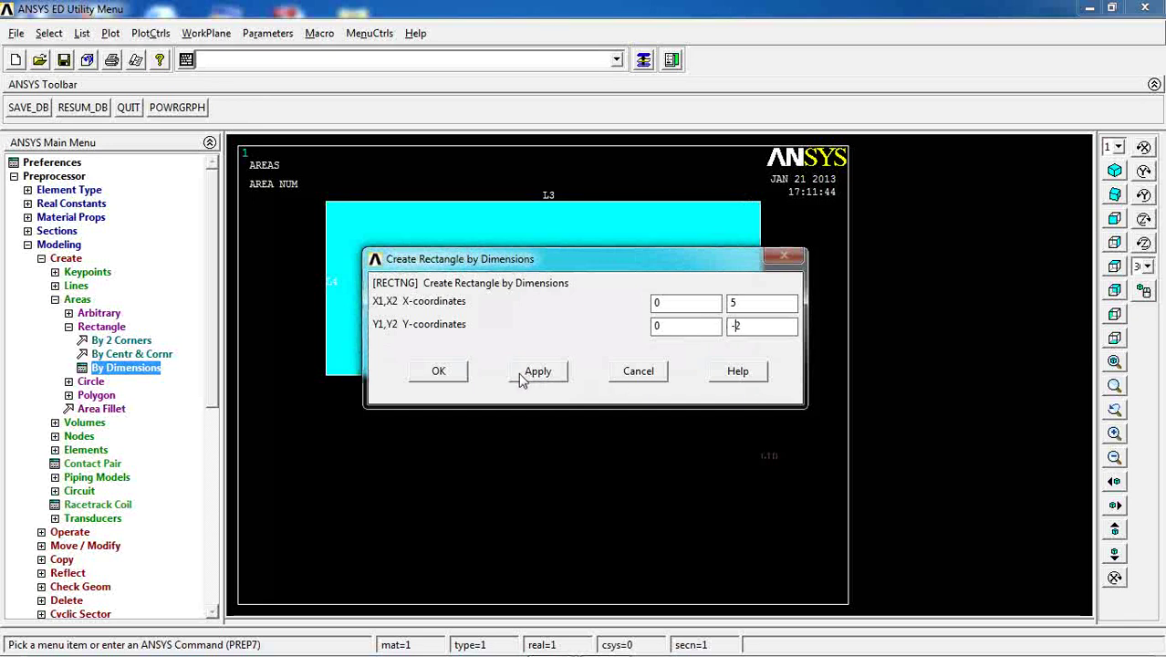
left_click(447, 372)
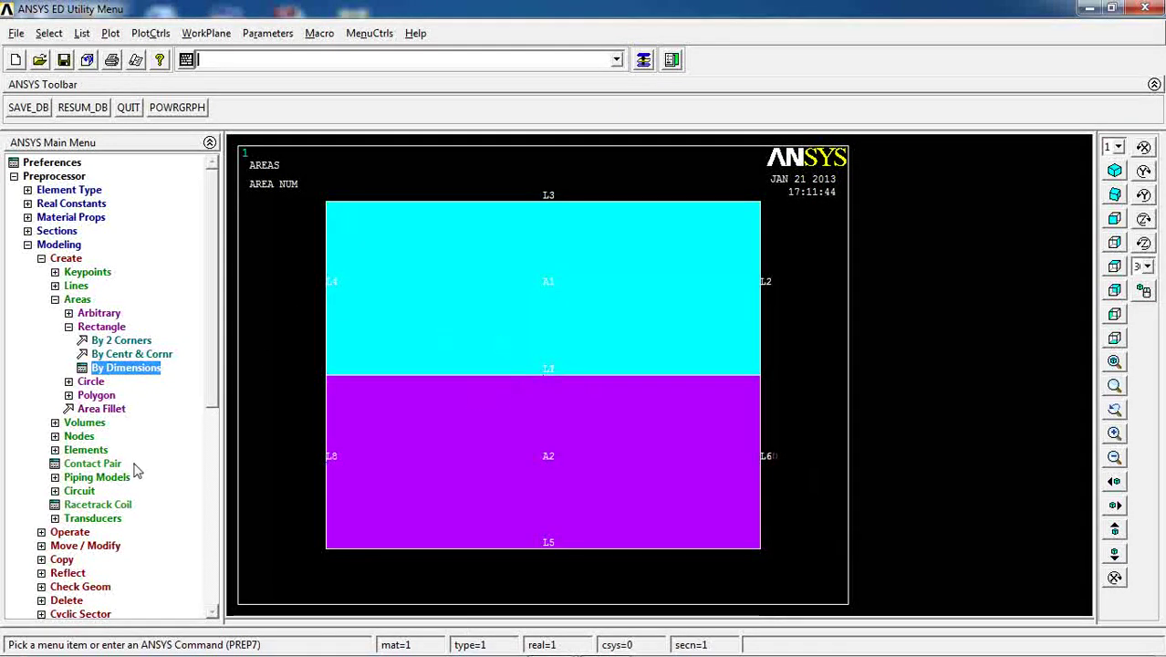
double_click(56, 260)
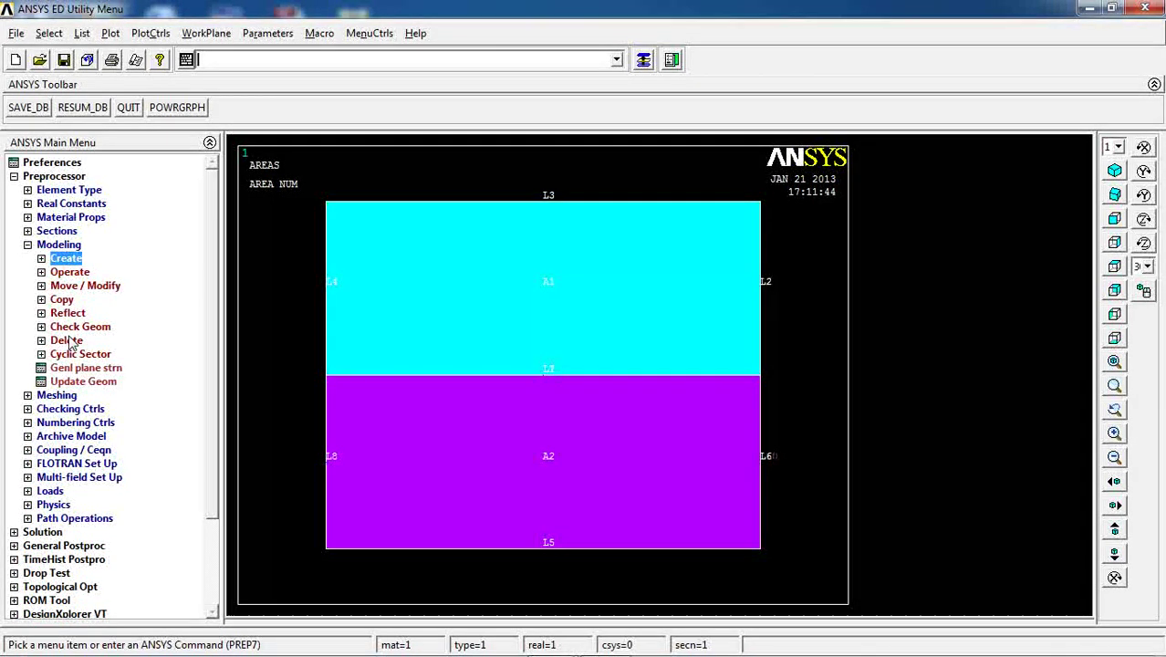
Step: Boolean-add areas A2 and A1 into the single area A3
left_click(71, 271)
left_click(91, 342)
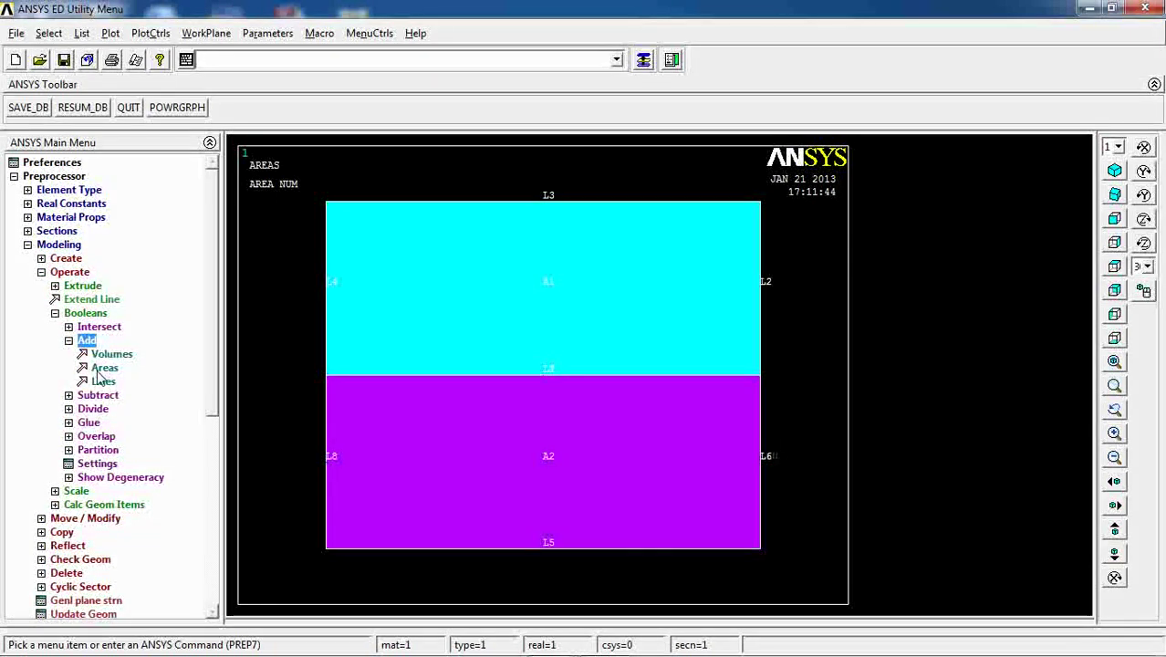
left_click(108, 367)
left_click(379, 476)
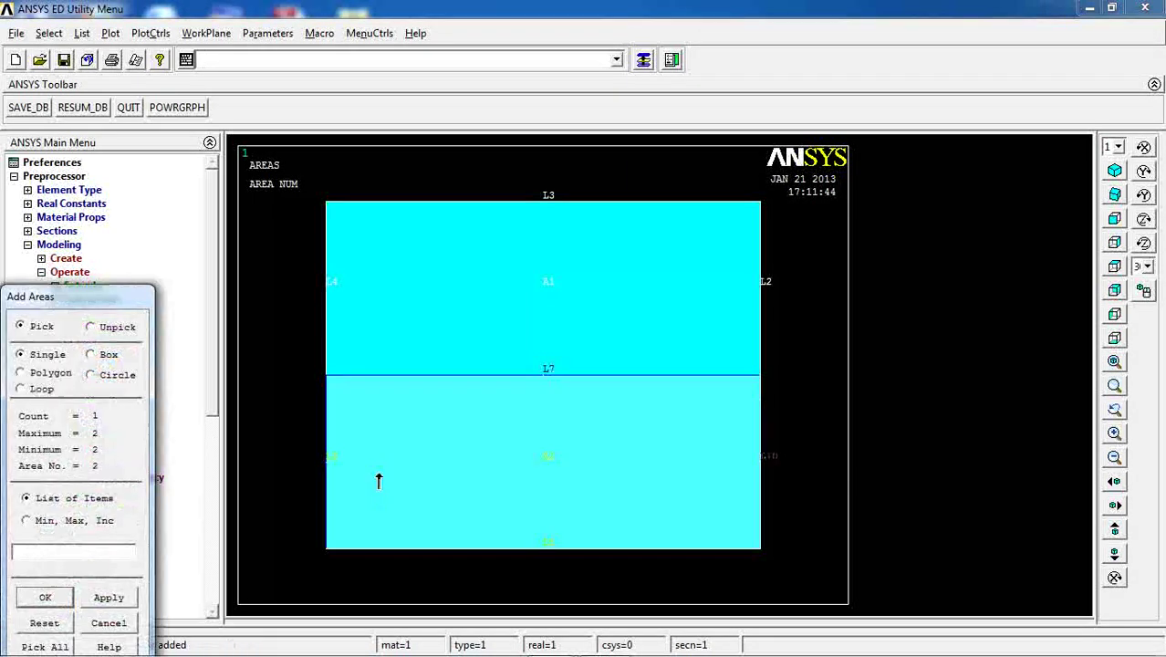
left_click(405, 337)
left_click(46, 598)
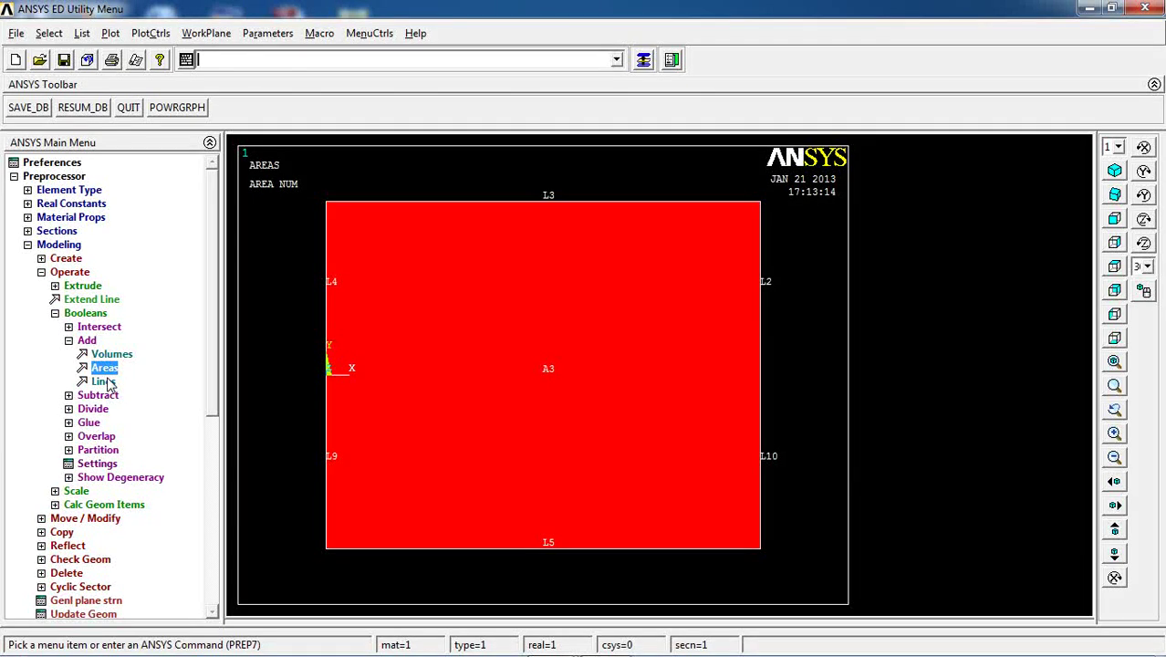
left_click(69, 342)
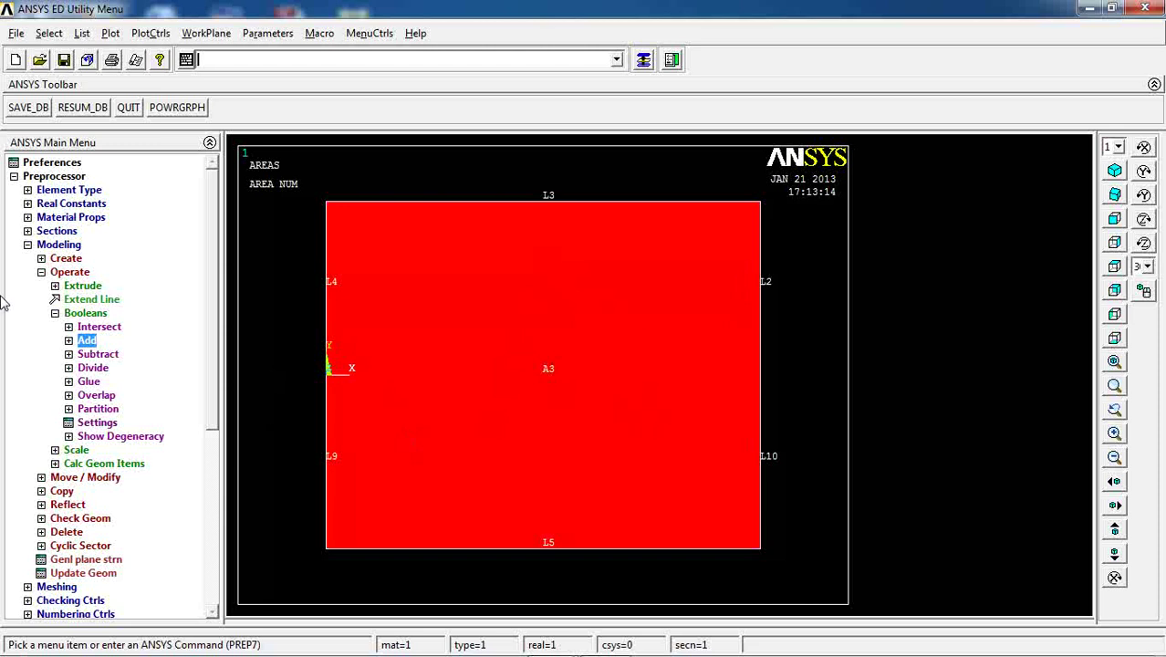
left_click(41, 272)
left_click(41, 258)
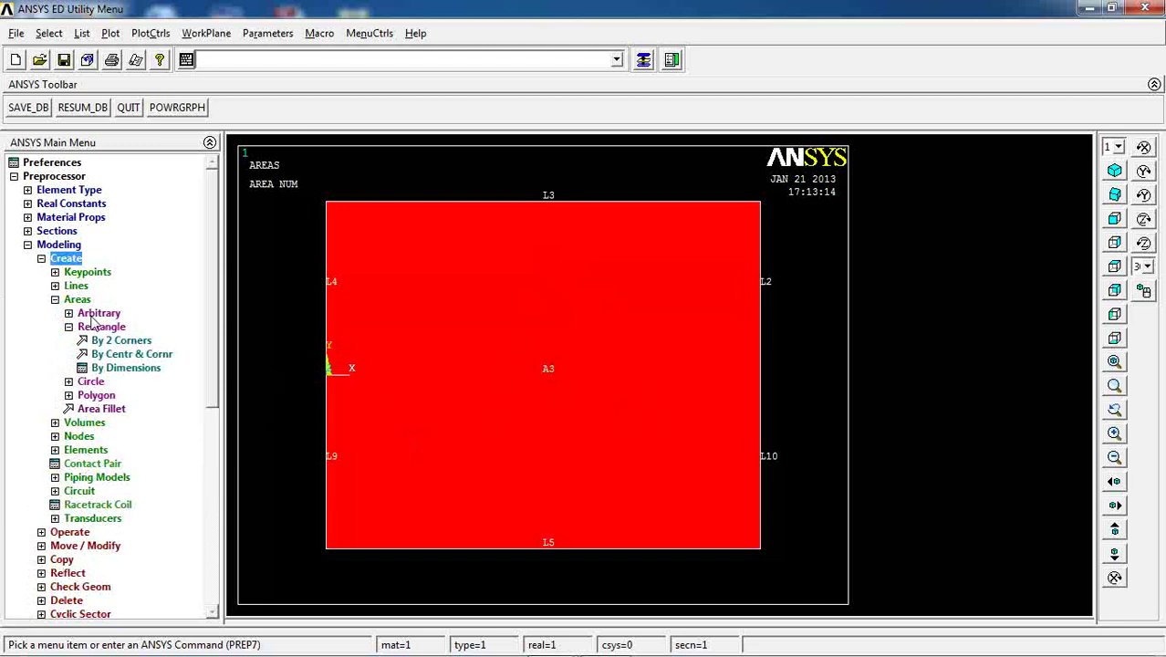
left_click(54, 299)
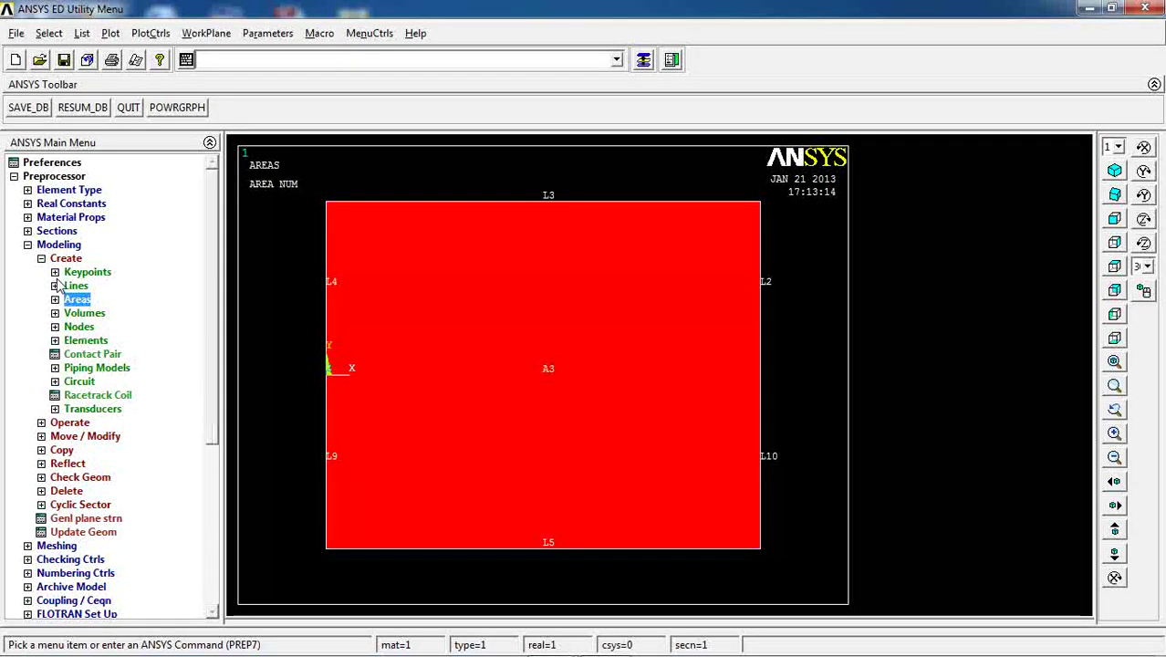
left_click(54, 272)
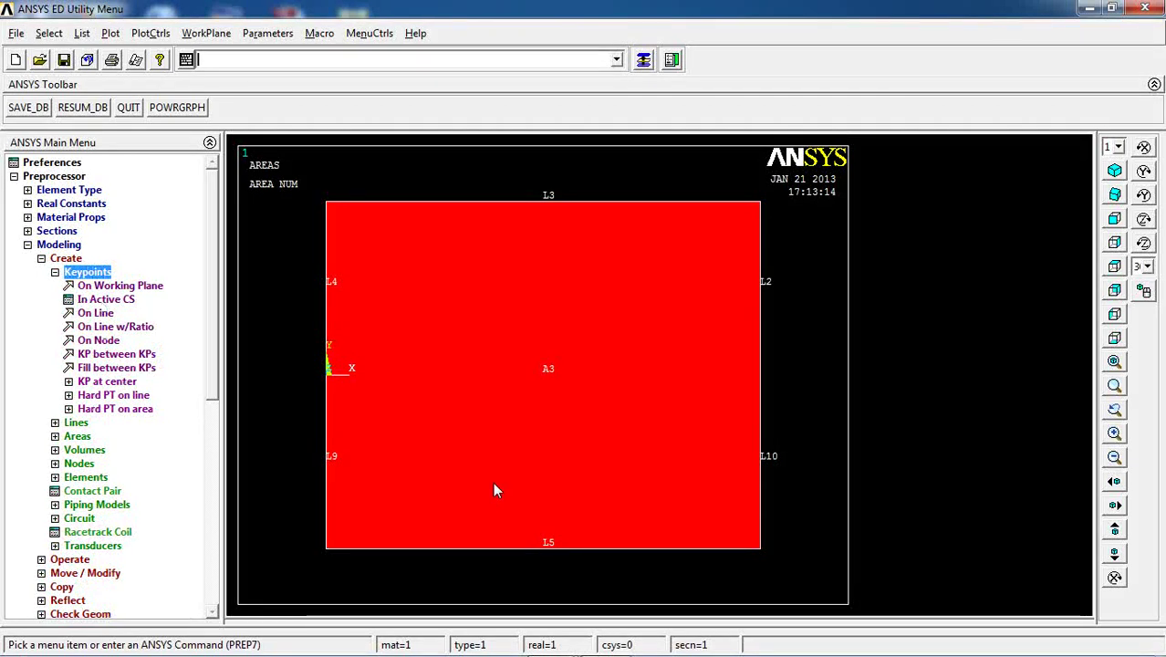
Step: Create keypoints 7 at (2,0), 8 at (4,0) and 9 at (3,2) in the active CS
left_click(103, 304)
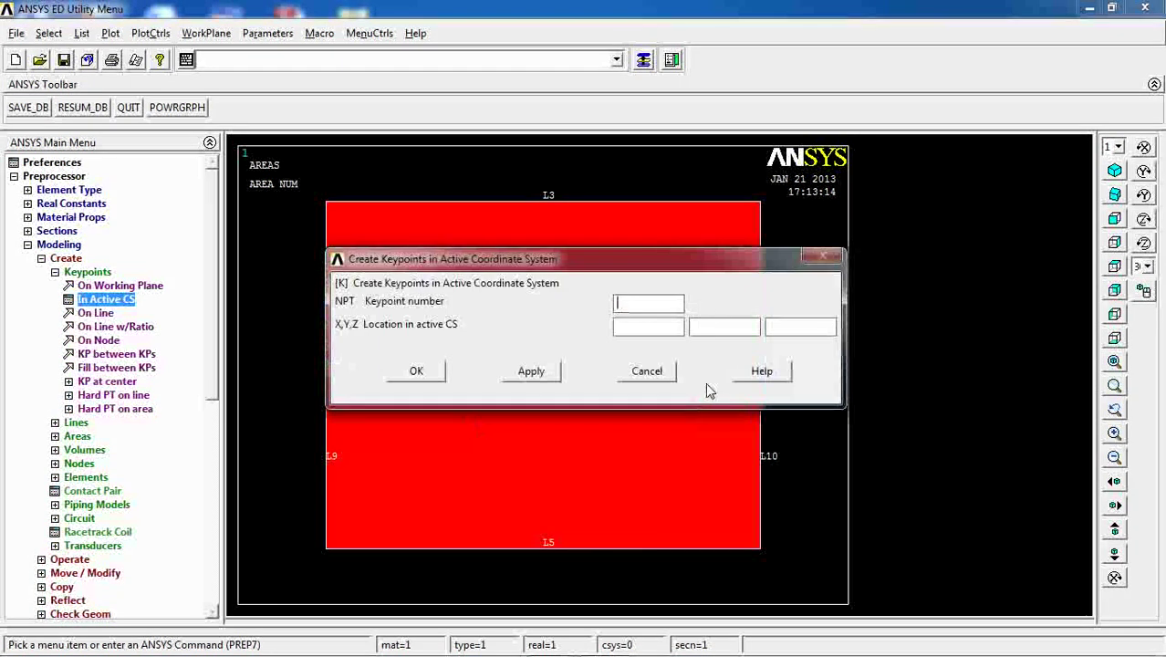
left_click_drag(705, 274, 755, 427)
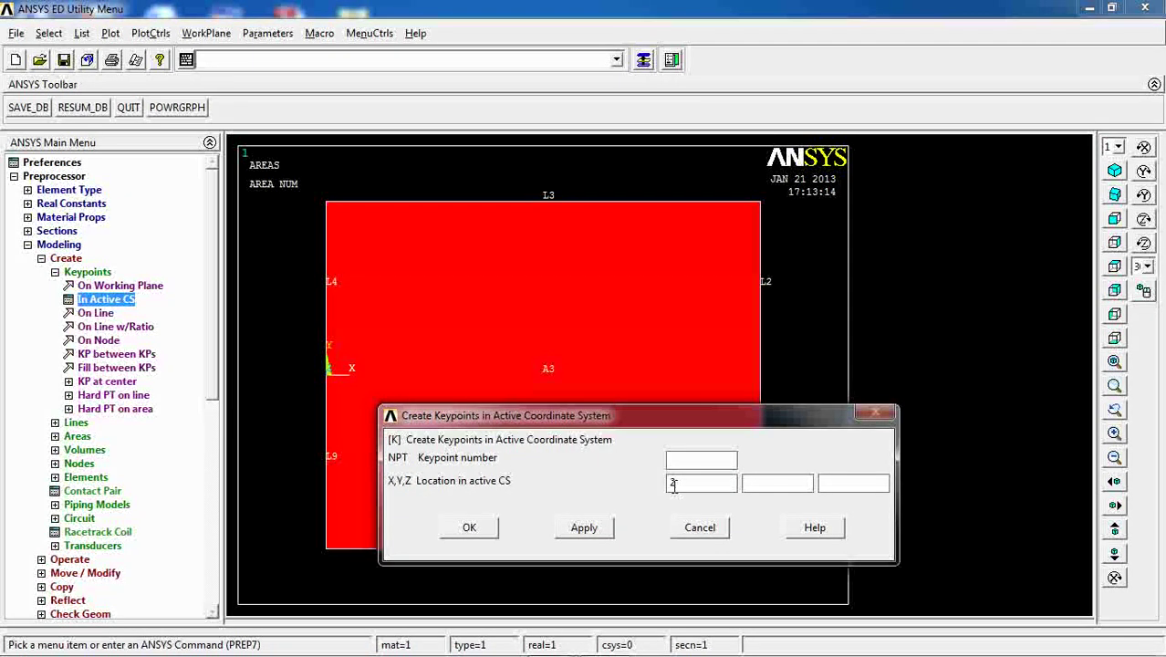
left_click(783, 484)
left_click(584, 530)
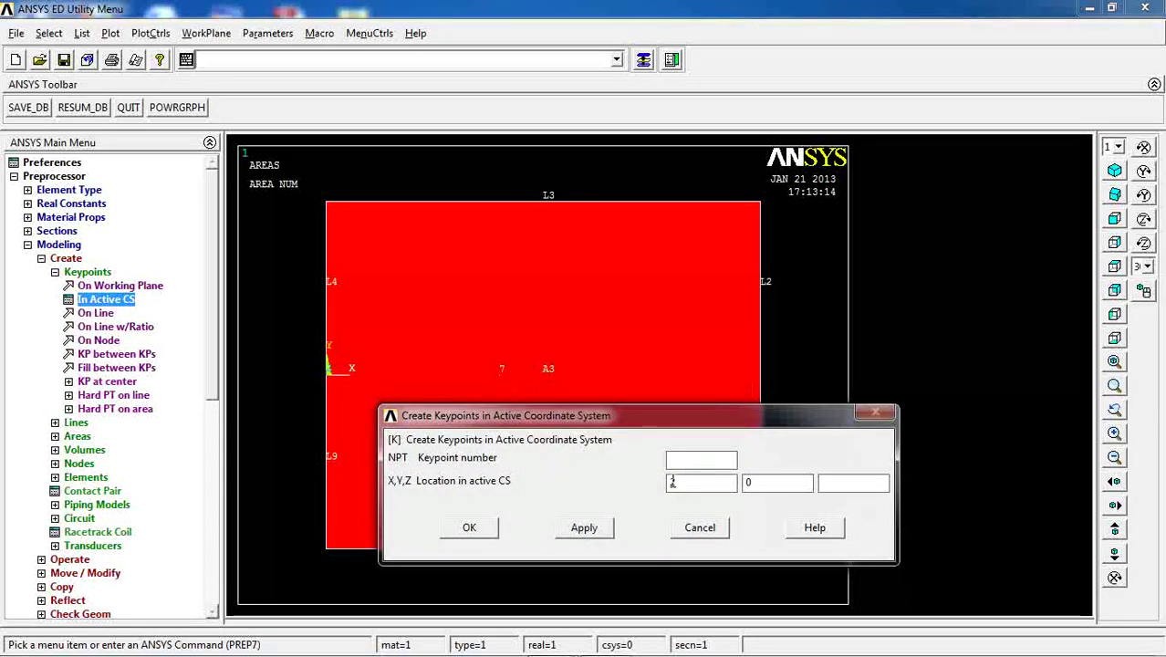
double_click(684, 482)
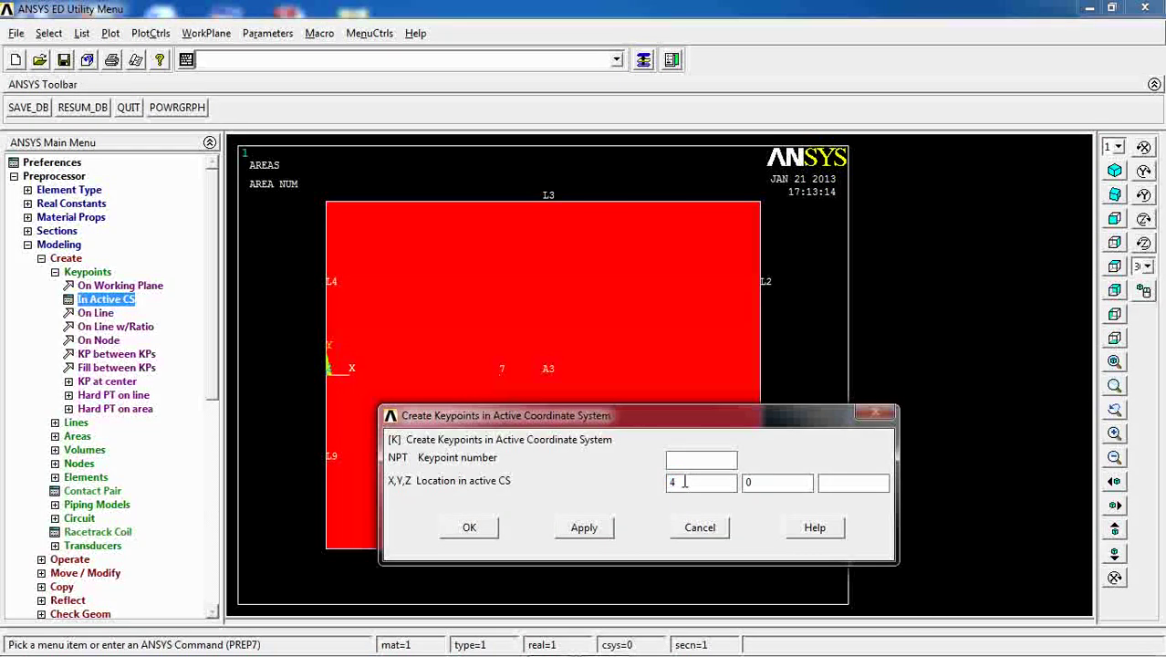
left_click(595, 528)
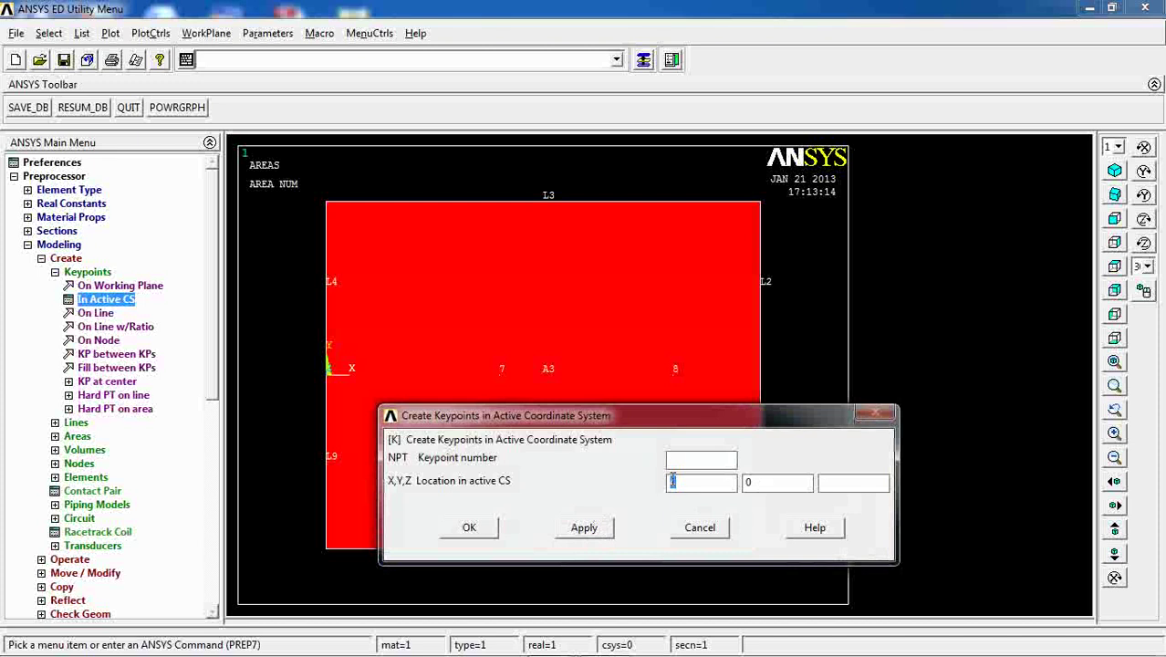
type("3")
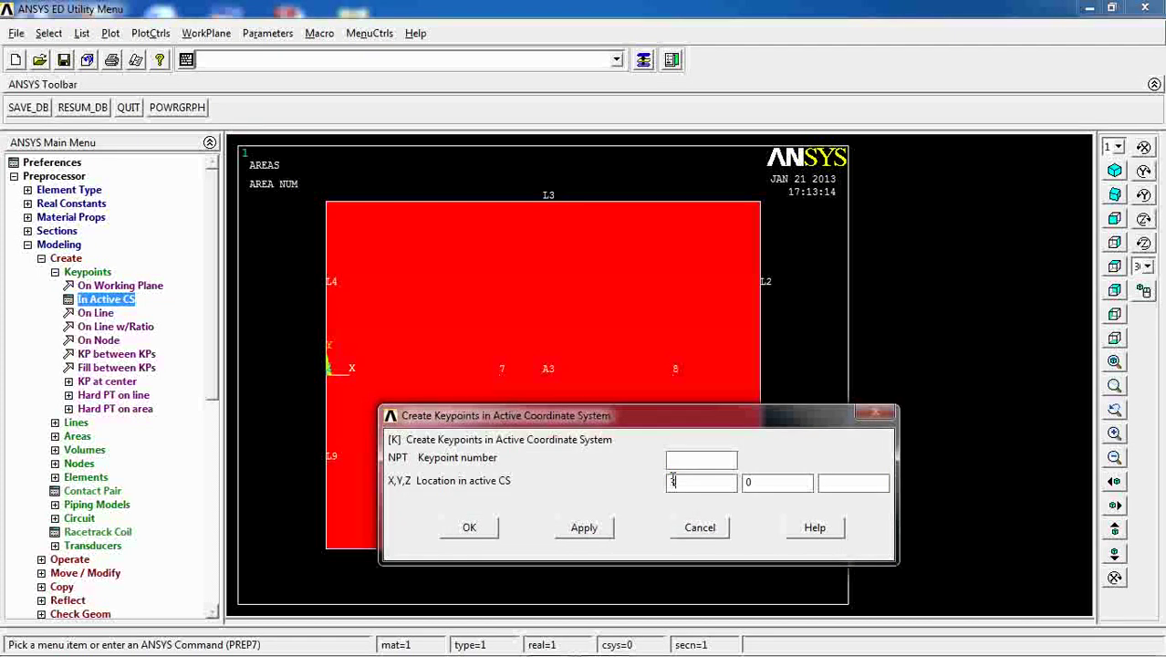
left_click(766, 488)
type("2")
left_click(491, 529)
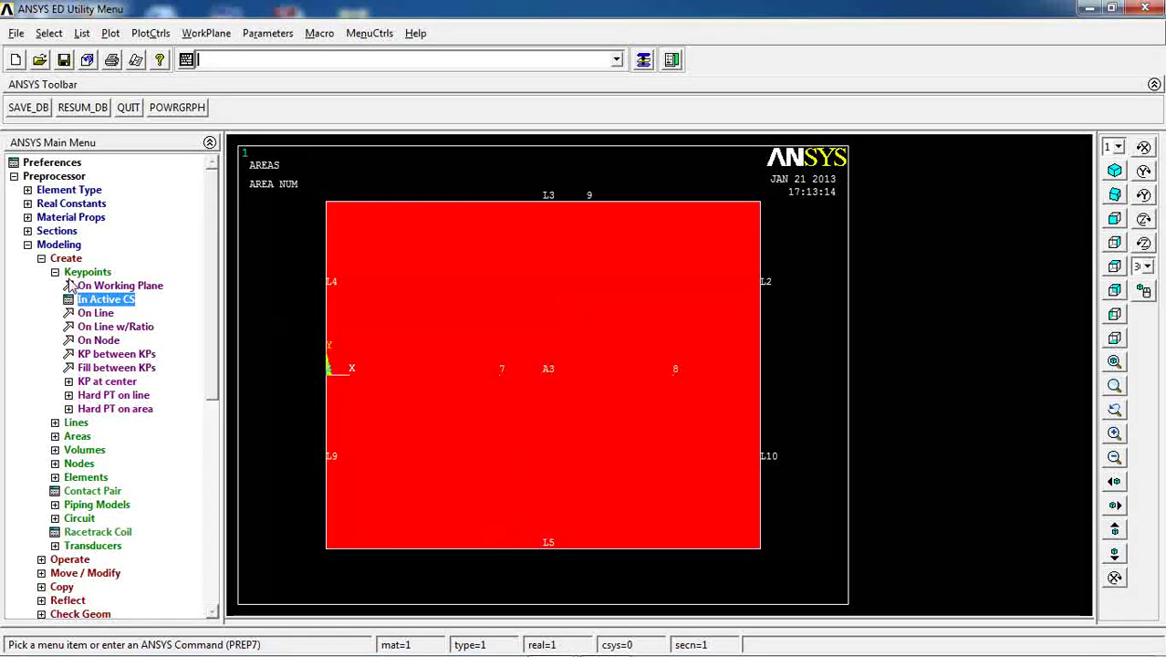
Step: Delete keypoint 9 from the area's top edge
left_click(66, 258)
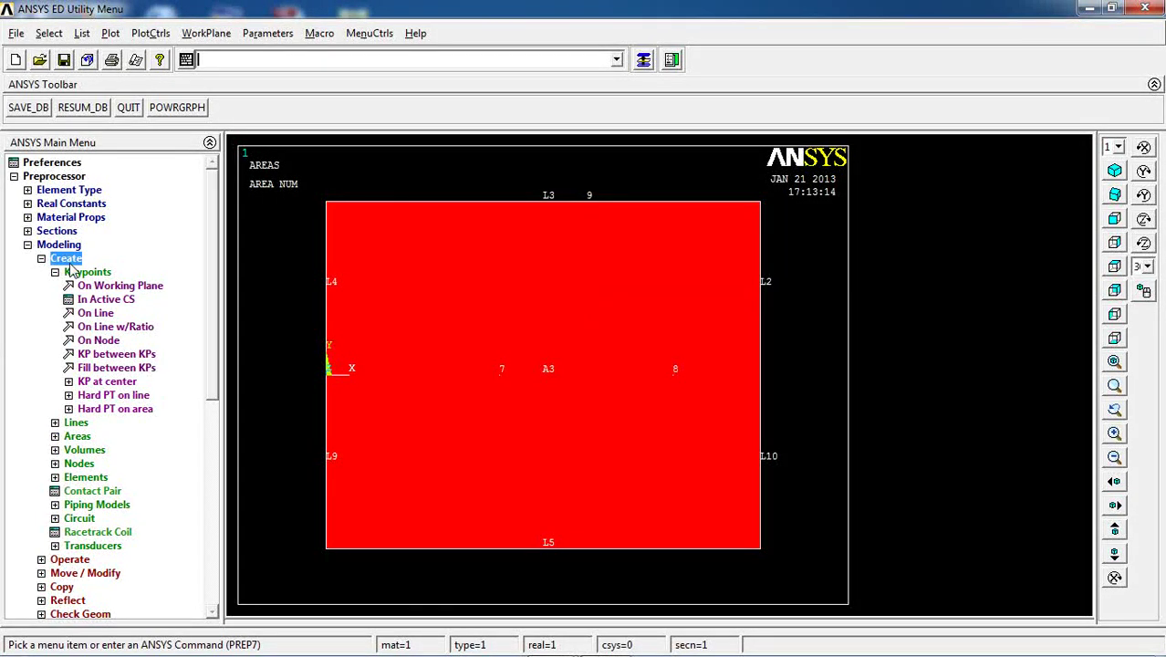
left_click(67, 340)
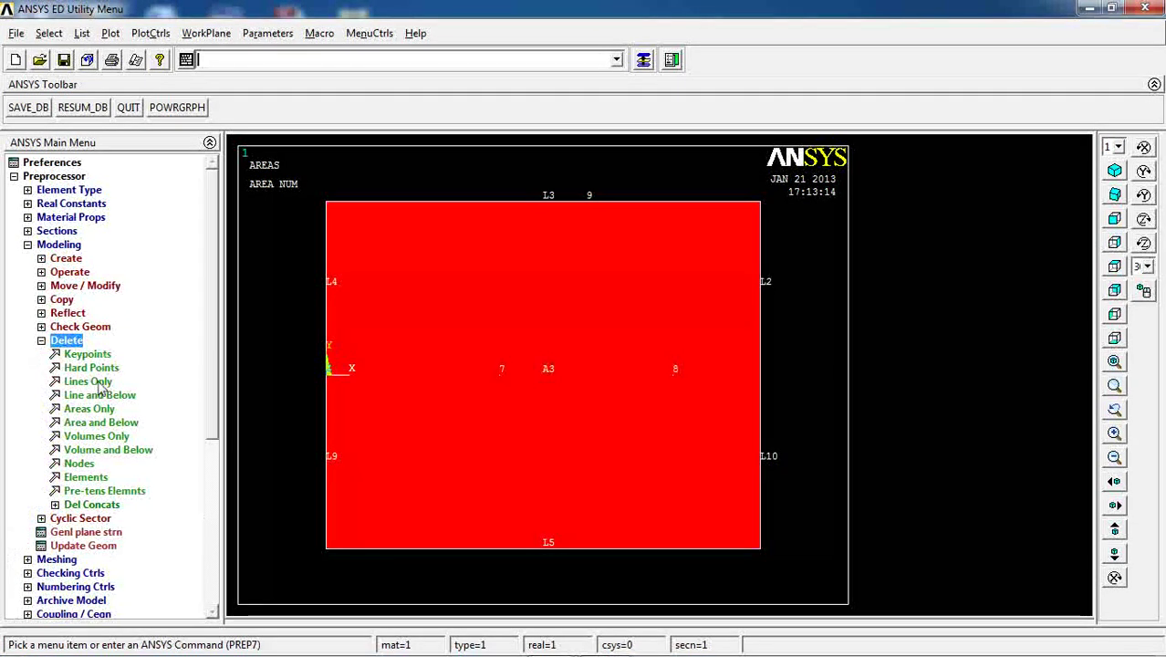
left_click(87, 354)
left_click(593, 211)
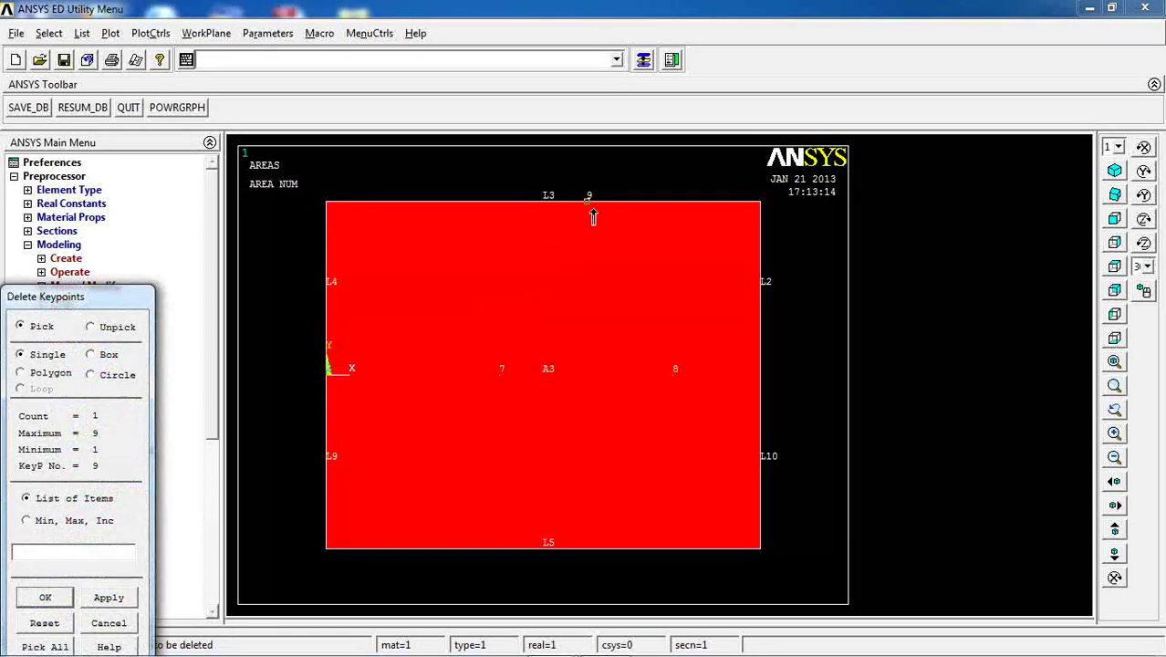
left_click(45, 597)
Step: Recreate keypoint 9 at (3, 1) inside the area
left_click(66, 258)
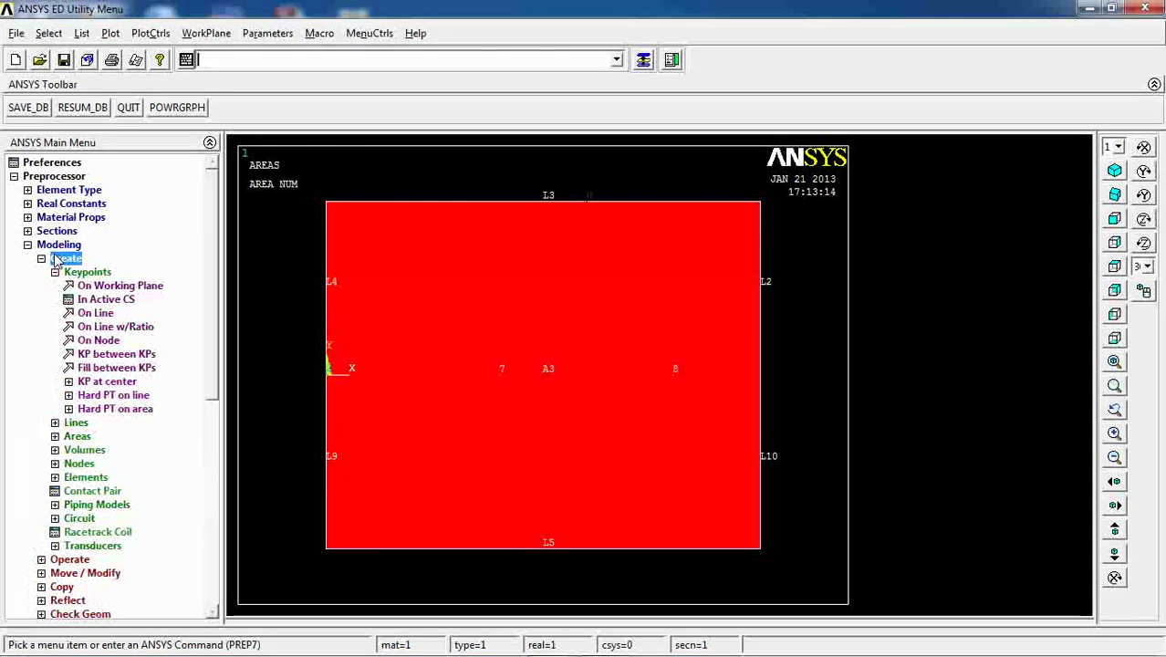
left_click(105, 299)
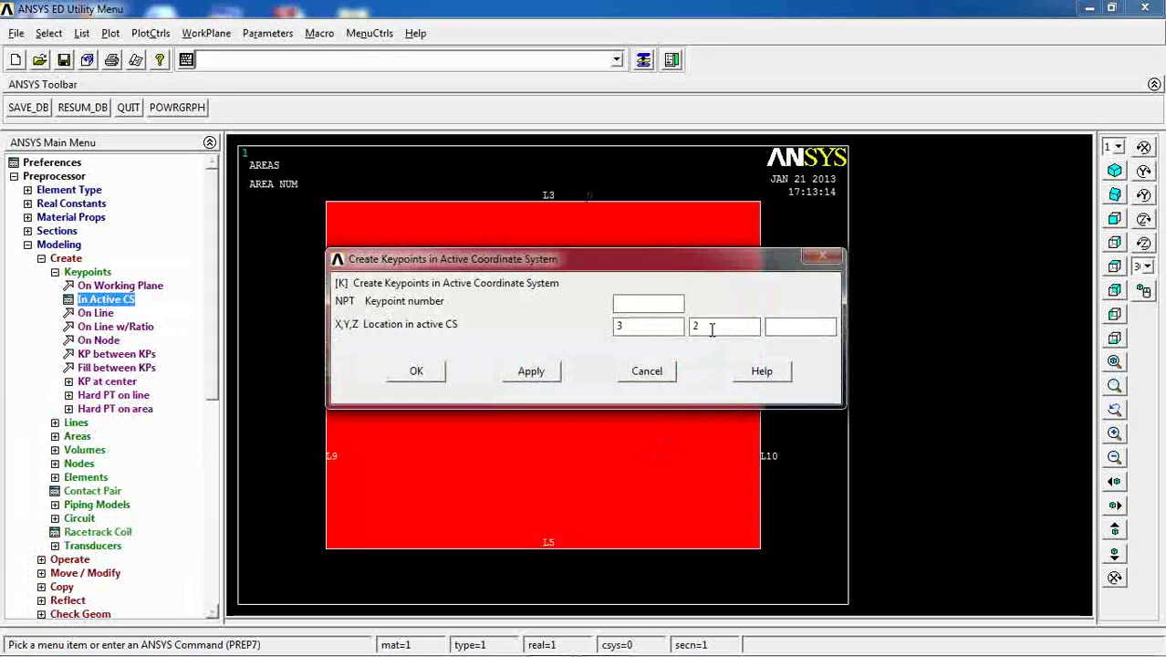
left_click(418, 371)
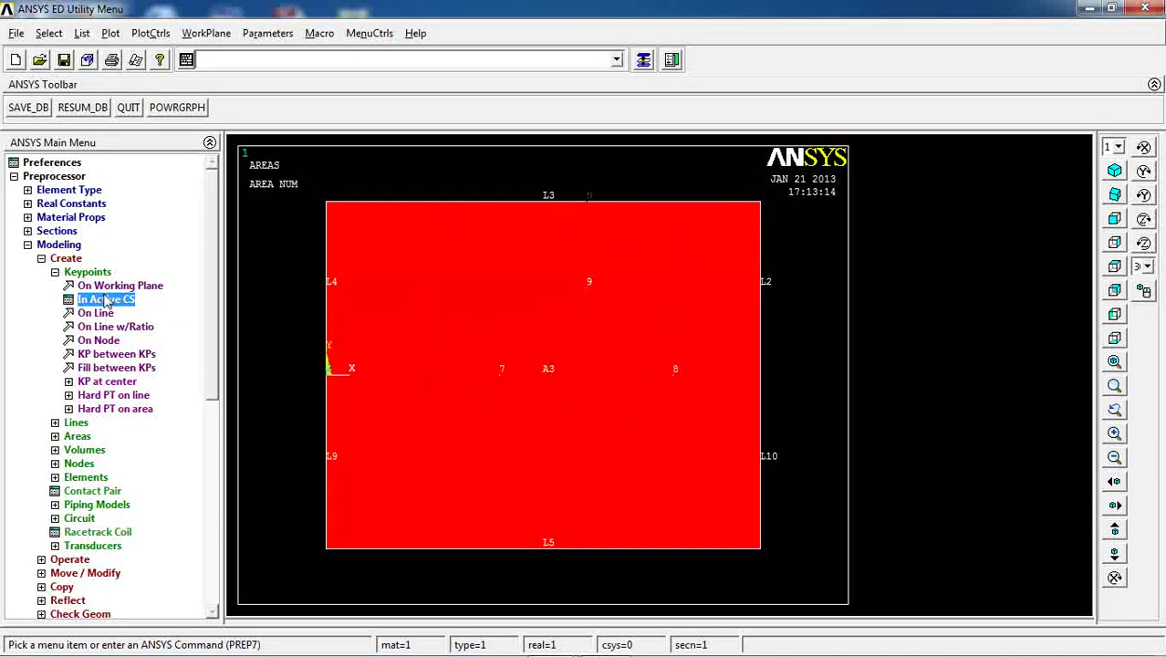
left_click(89, 273)
Step: Draw straight lines joining keypoints 7, 8 and 9 into a triangle (L1, L6, L7)
left_click(80, 287)
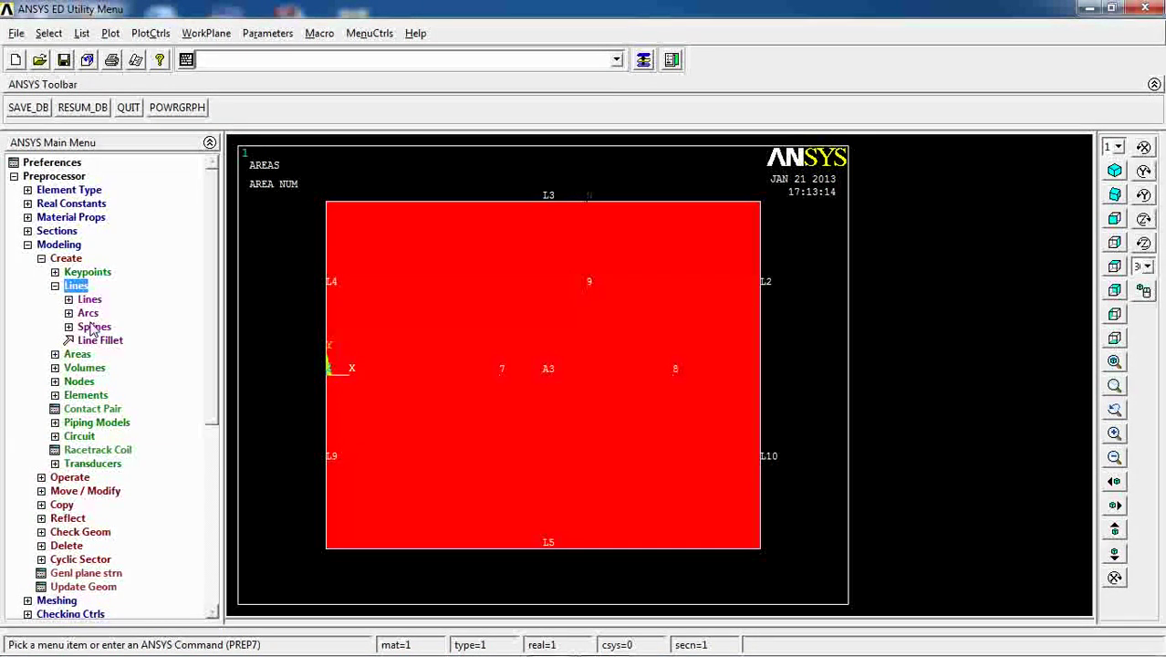
left_click(90, 299)
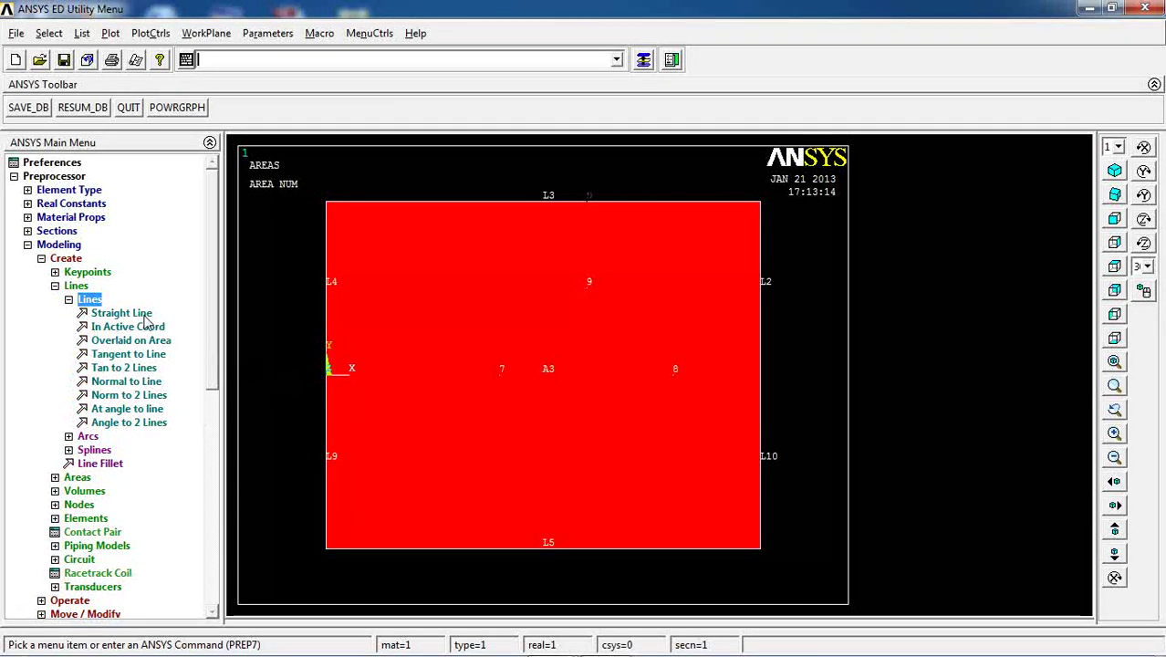
left_click(143, 314)
left_click(479, 406)
left_click(666, 417)
left_click(671, 401)
left_click(602, 306)
left_click(589, 287)
left_click(502, 368)
left_click(60, 598)
left_click(89, 301)
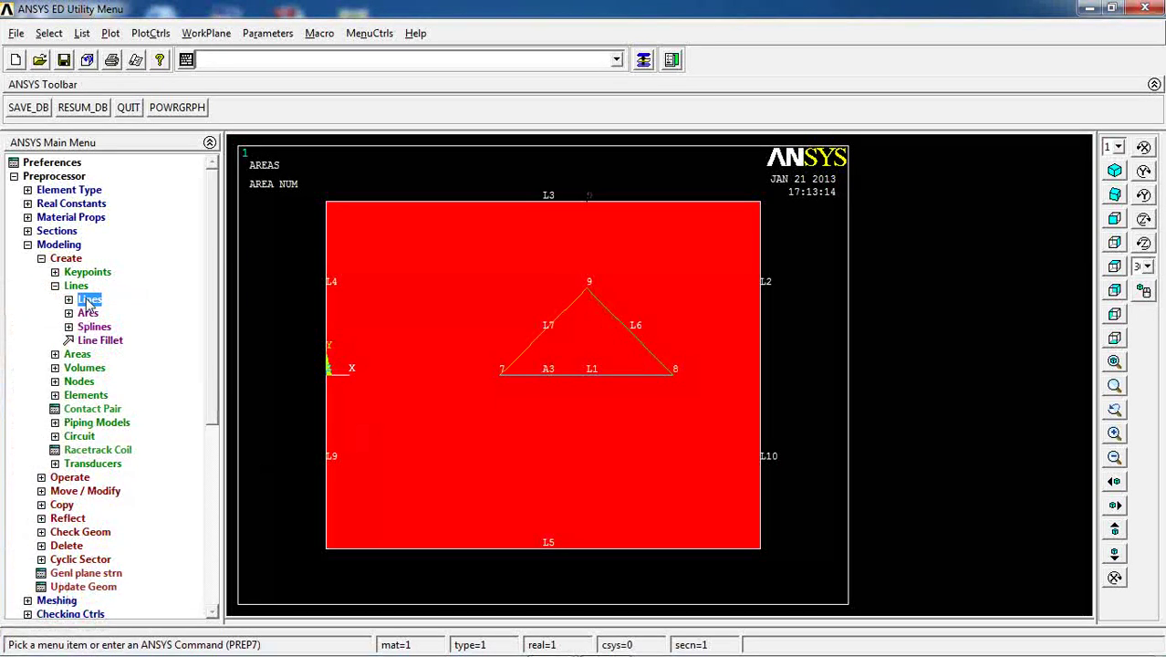
Step: Build triangular area A1 from lines L1, L6 and L7 with Arbitrary By Lines
left_click(78, 354)
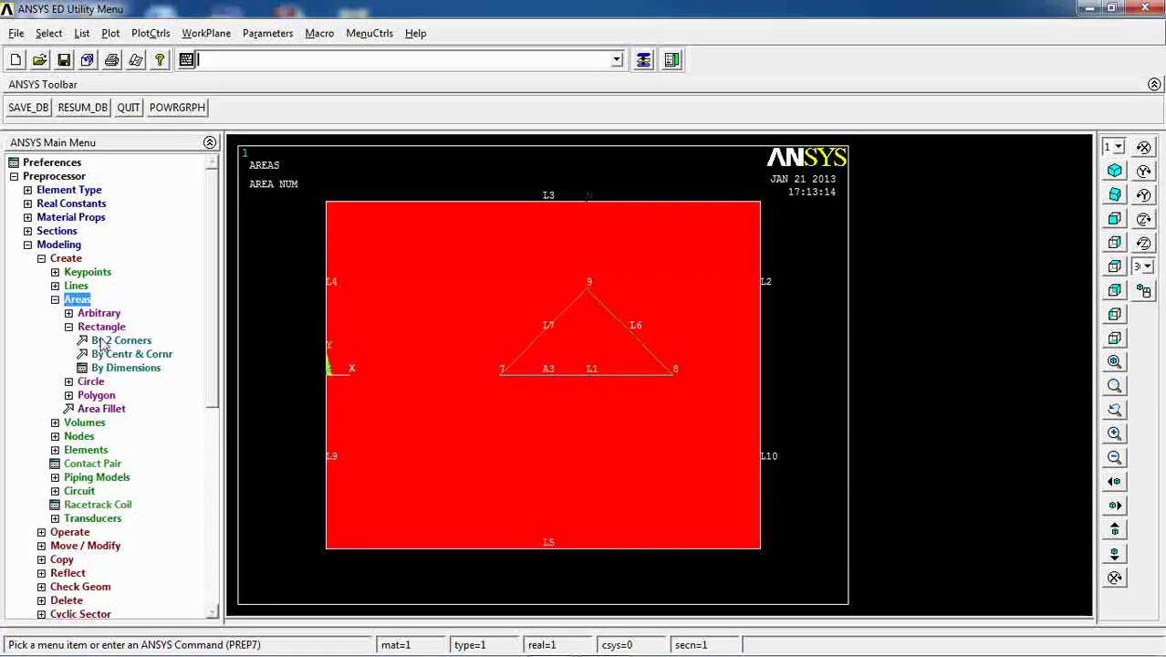
left_click(99, 313)
left_click(111, 354)
left_click(557, 374)
left_click(630, 332)
left_click(552, 328)
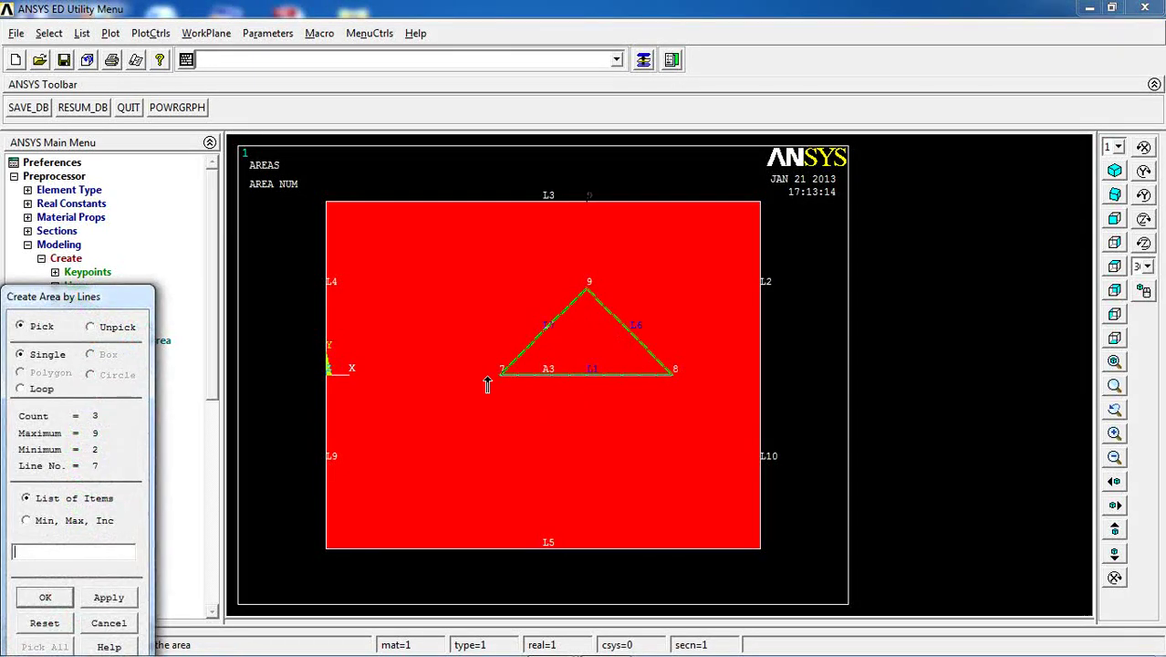
left_click(45, 597)
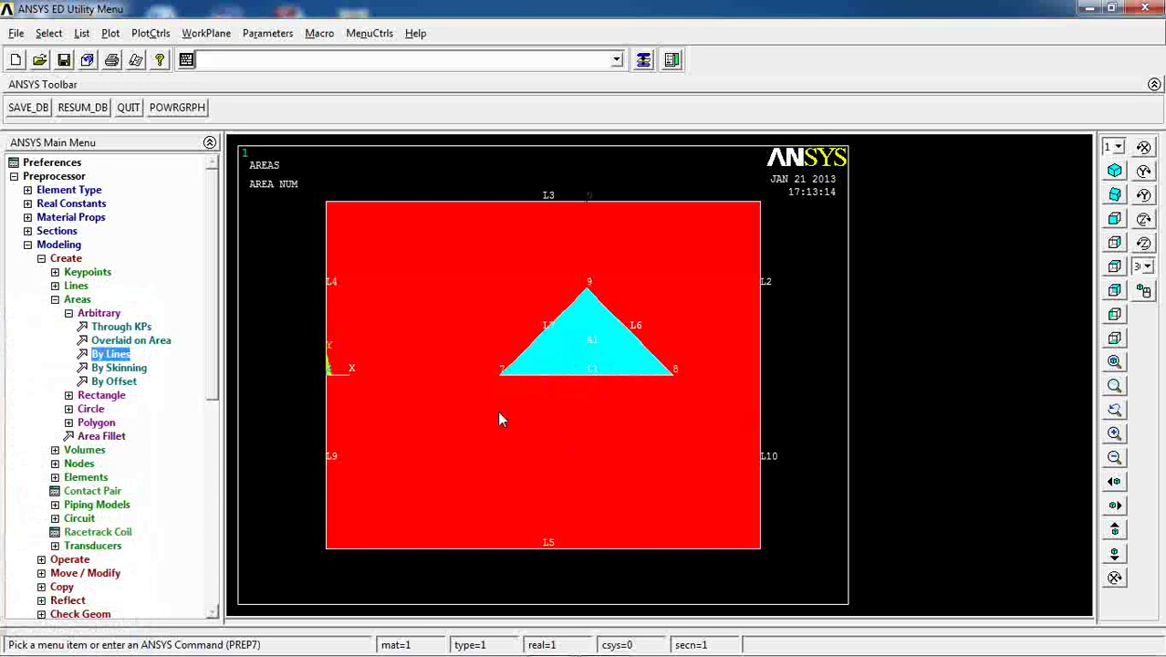
Step: Boolean-subtract triangle A1 from the rectangle, leaving a triangular hole
left_click(76, 299)
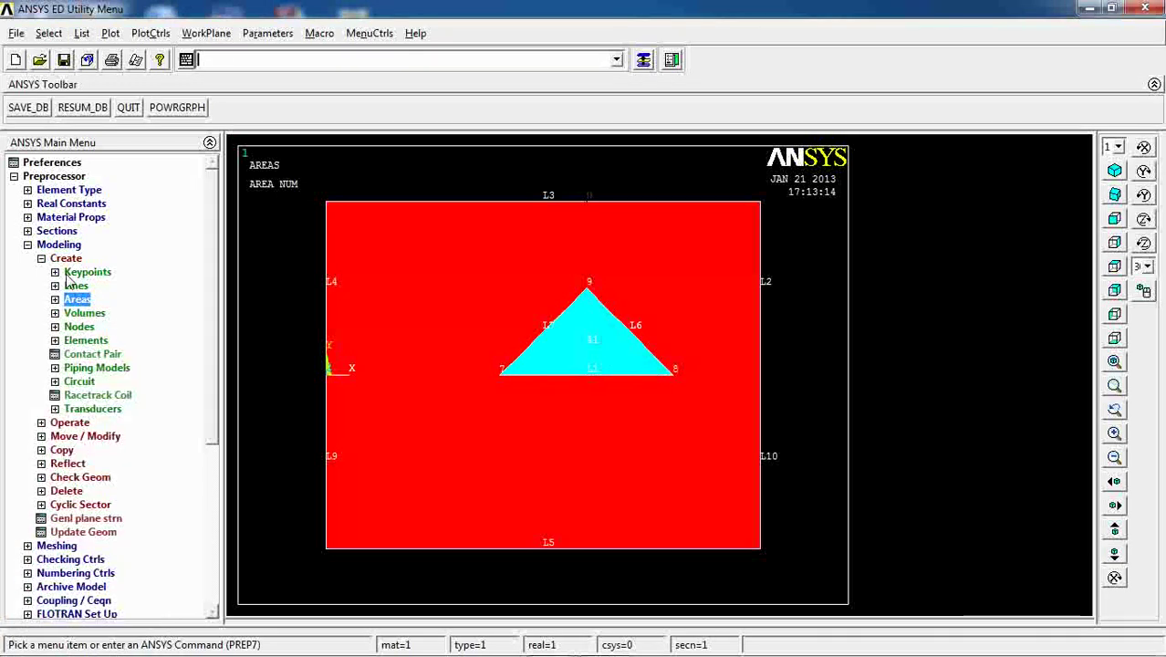
left_click(60, 260)
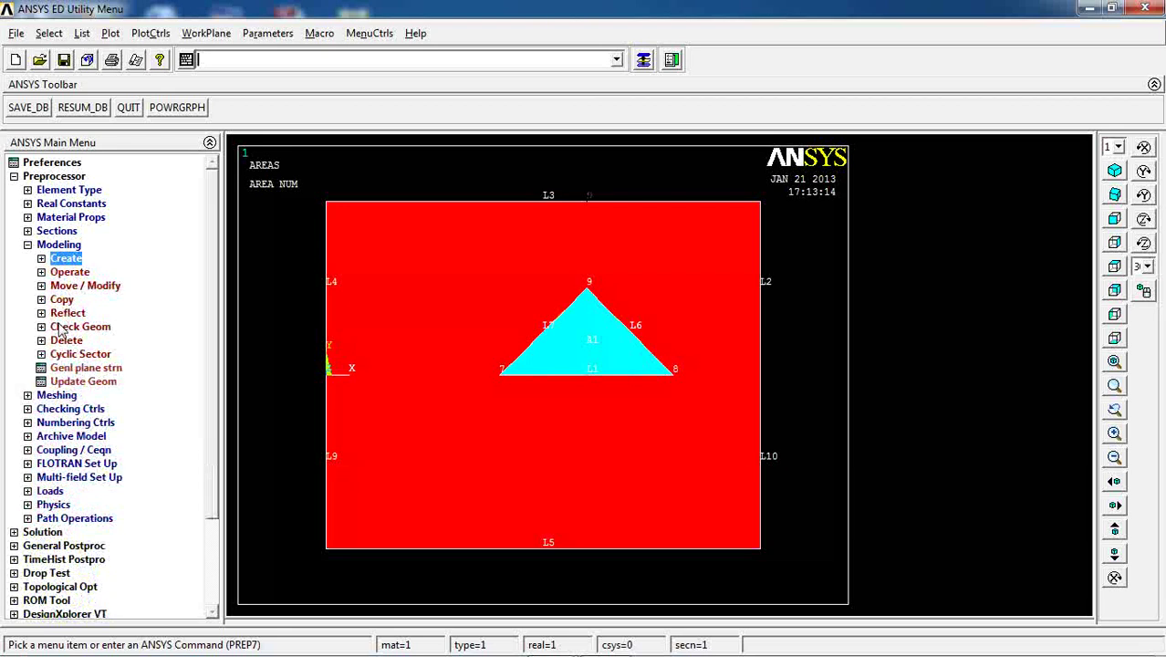
left_click(67, 341)
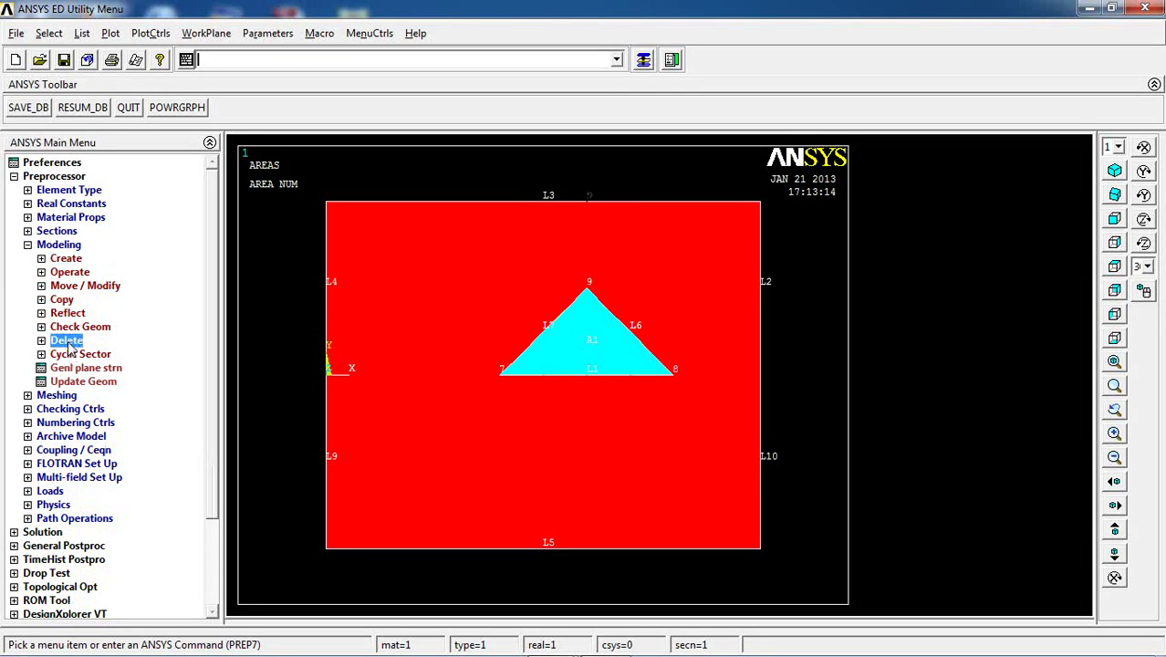
left_click(67, 340)
left_click(69, 272)
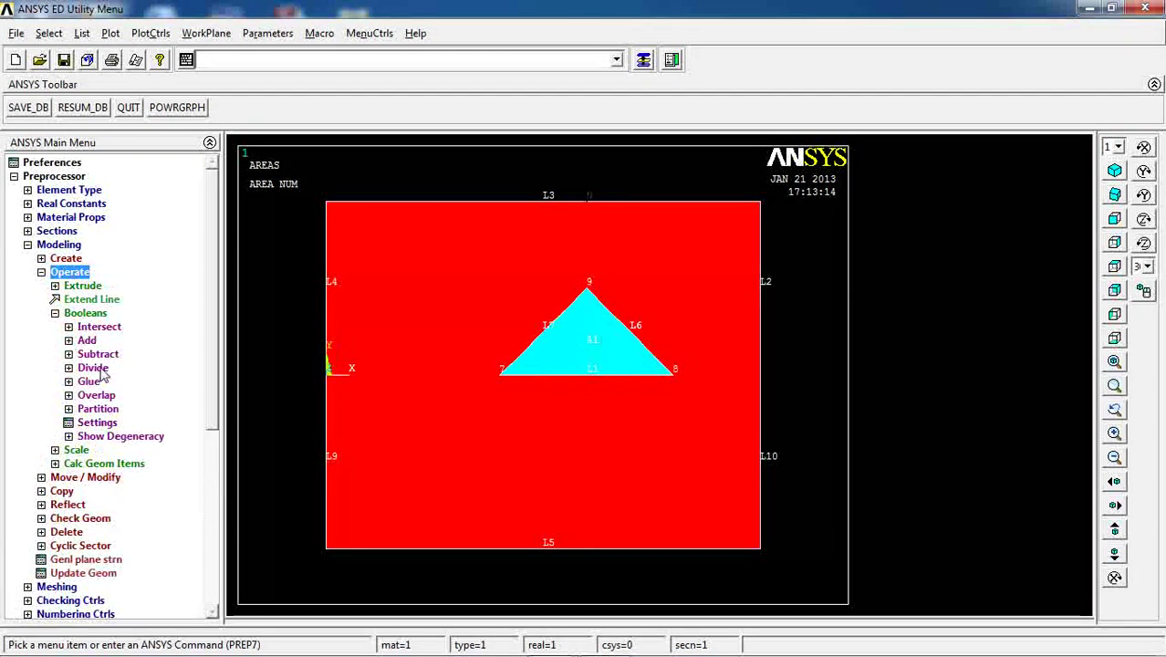
left_click(97, 355)
left_click(108, 383)
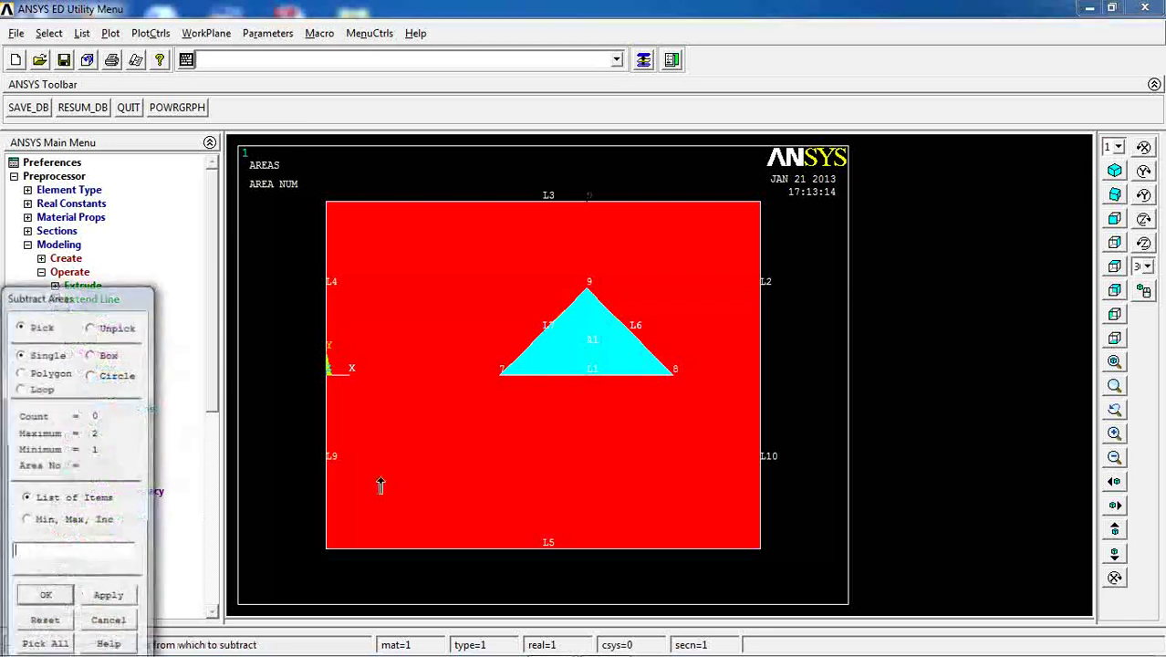
left_click(421, 487)
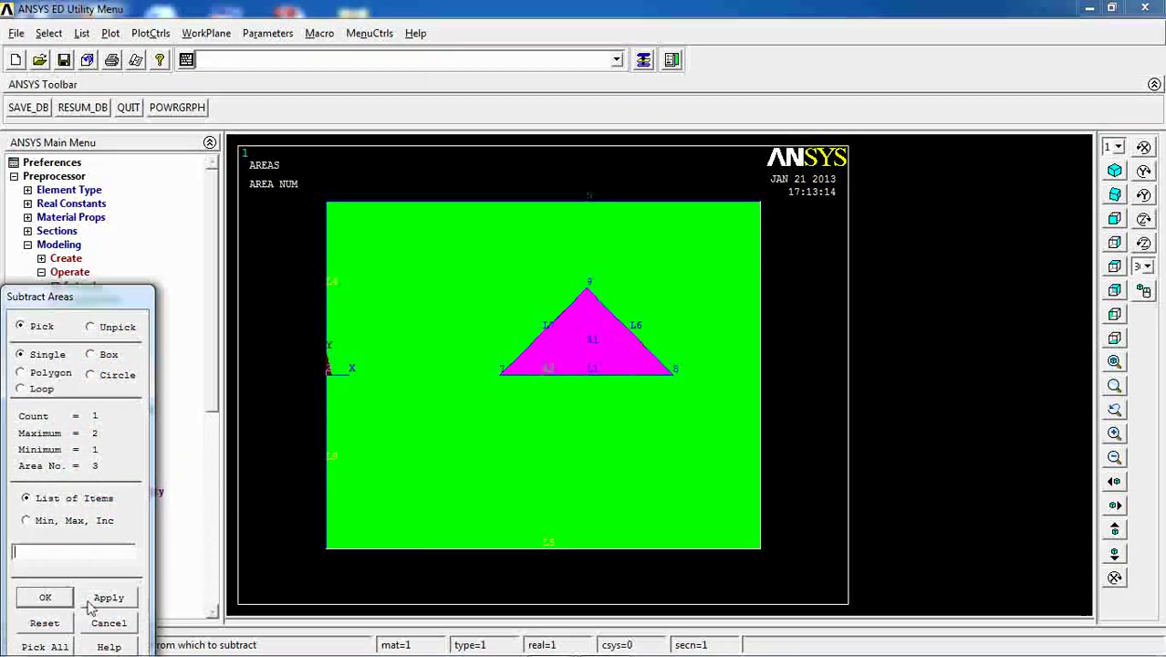
left_click(45, 598)
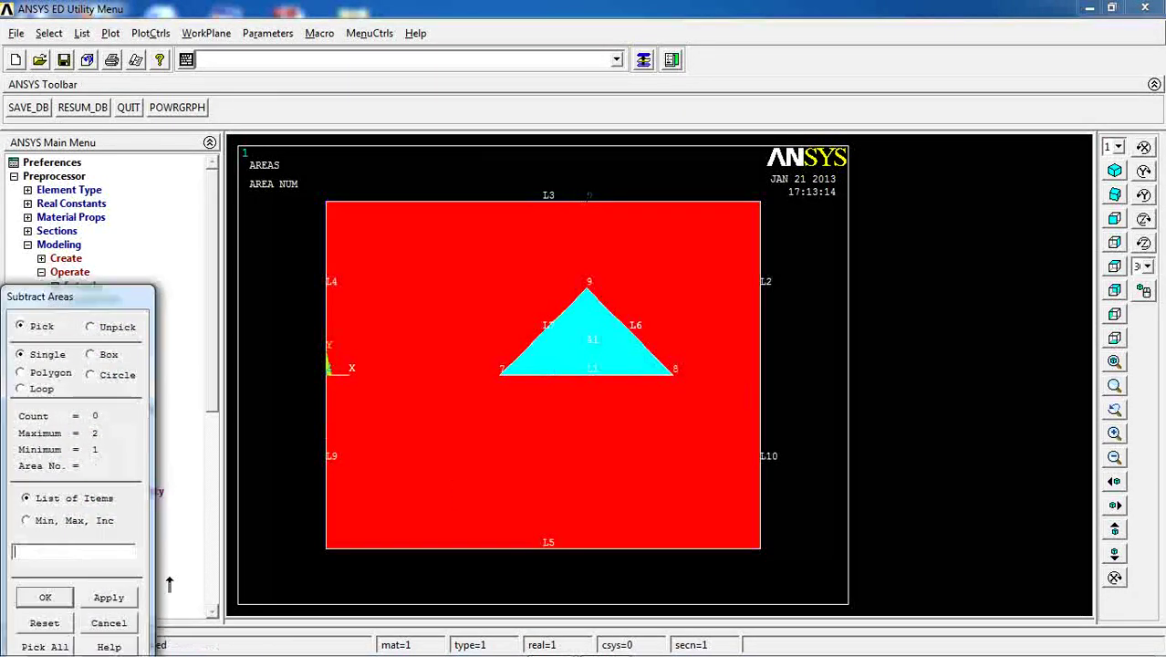
left_click(549, 370)
left_click(45, 598)
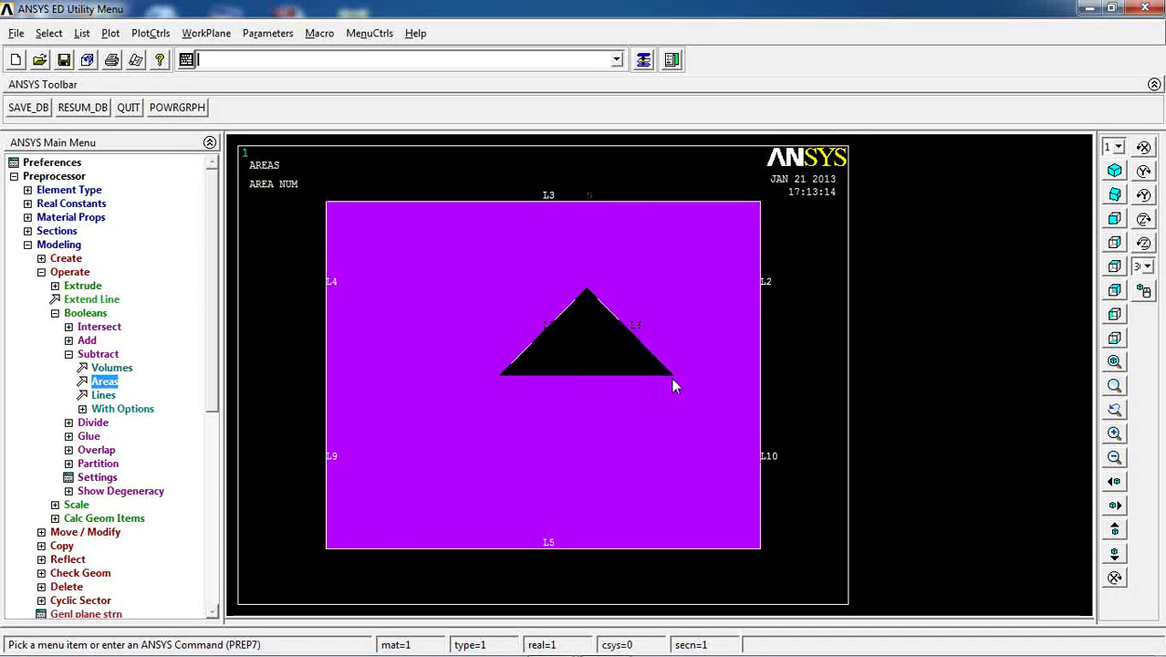
left_click(82, 32)
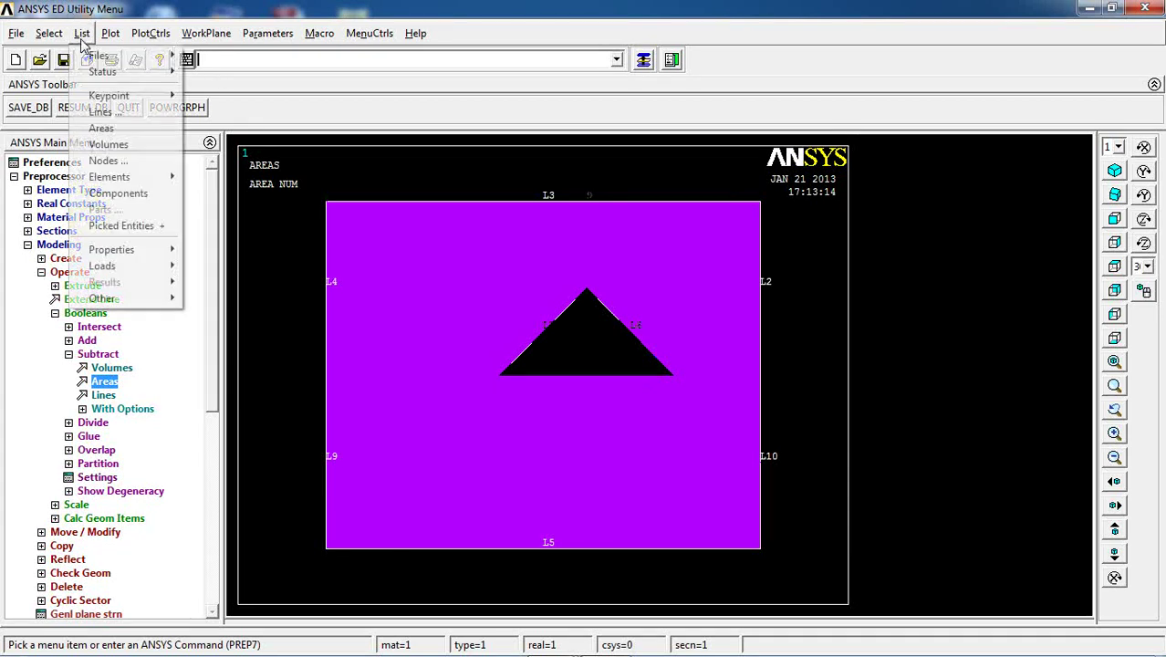
left_click(101, 128)
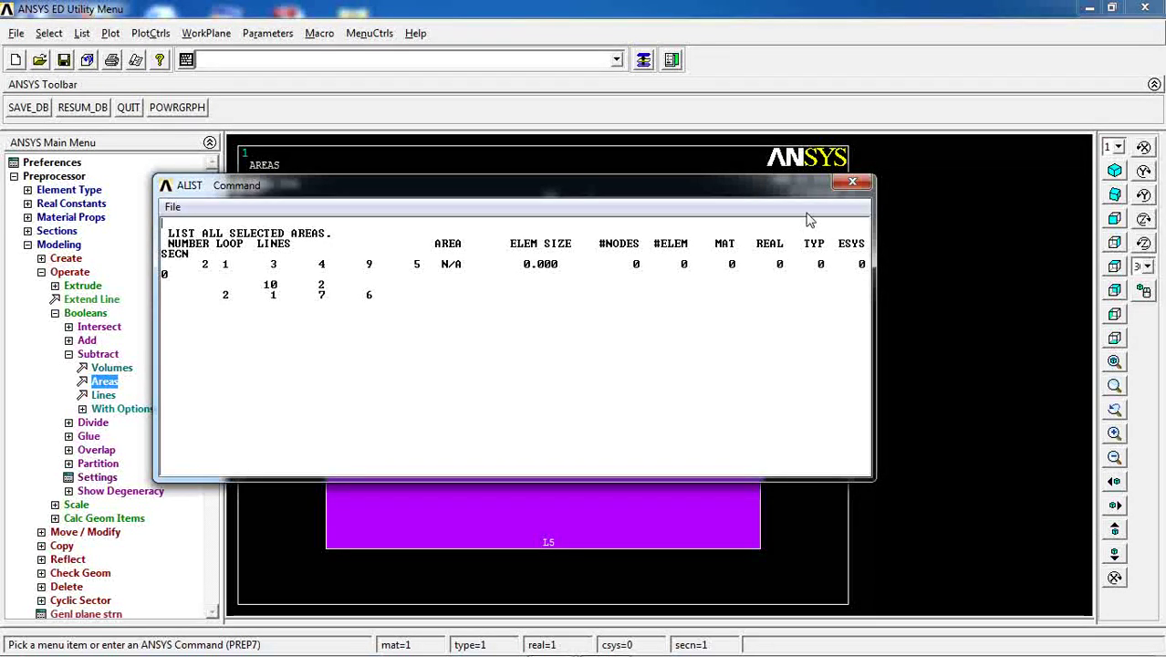
left_click(852, 183)
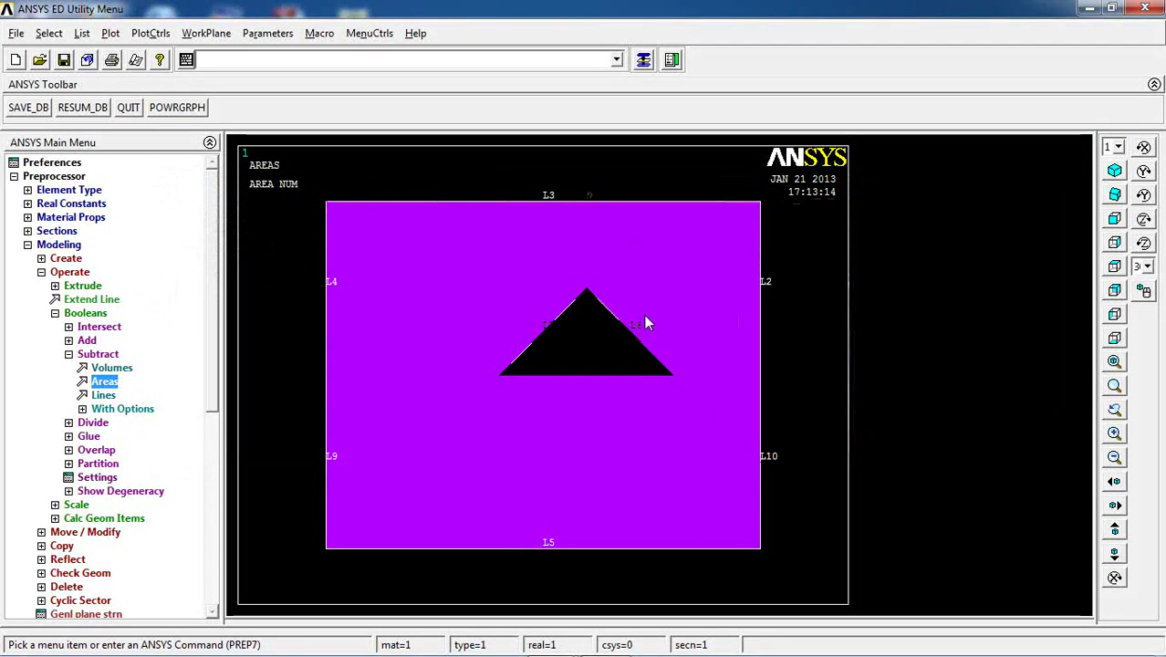
left_click(96, 354)
left_click(77, 313)
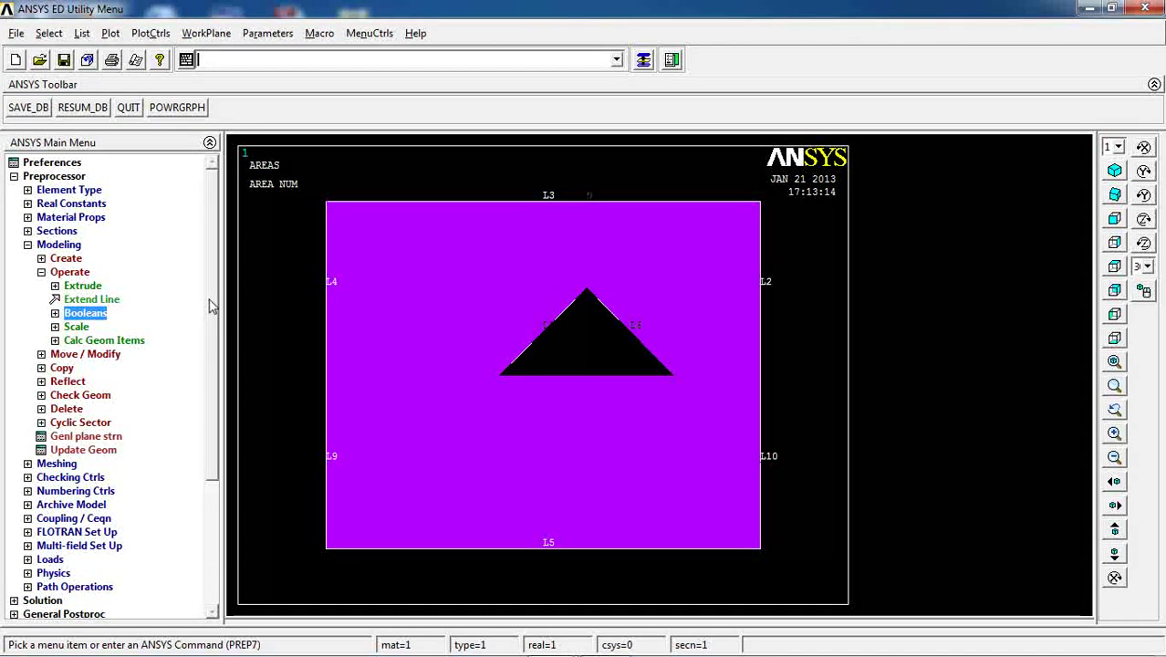
scroll(206, 319, "down", 1)
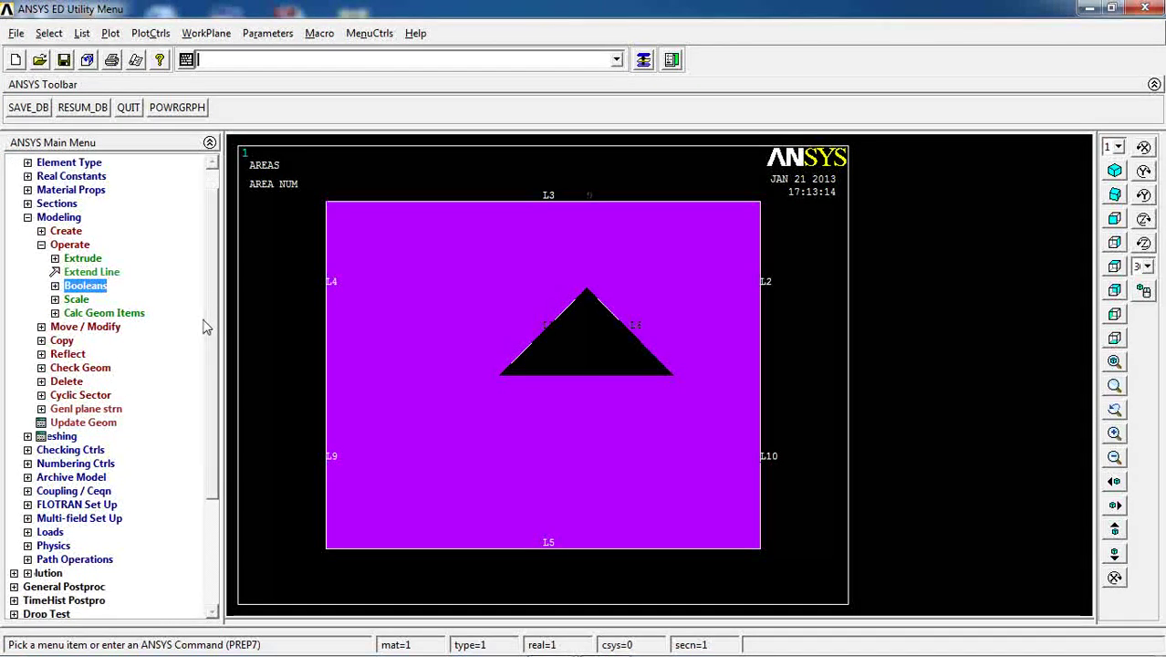
left_click(67, 355)
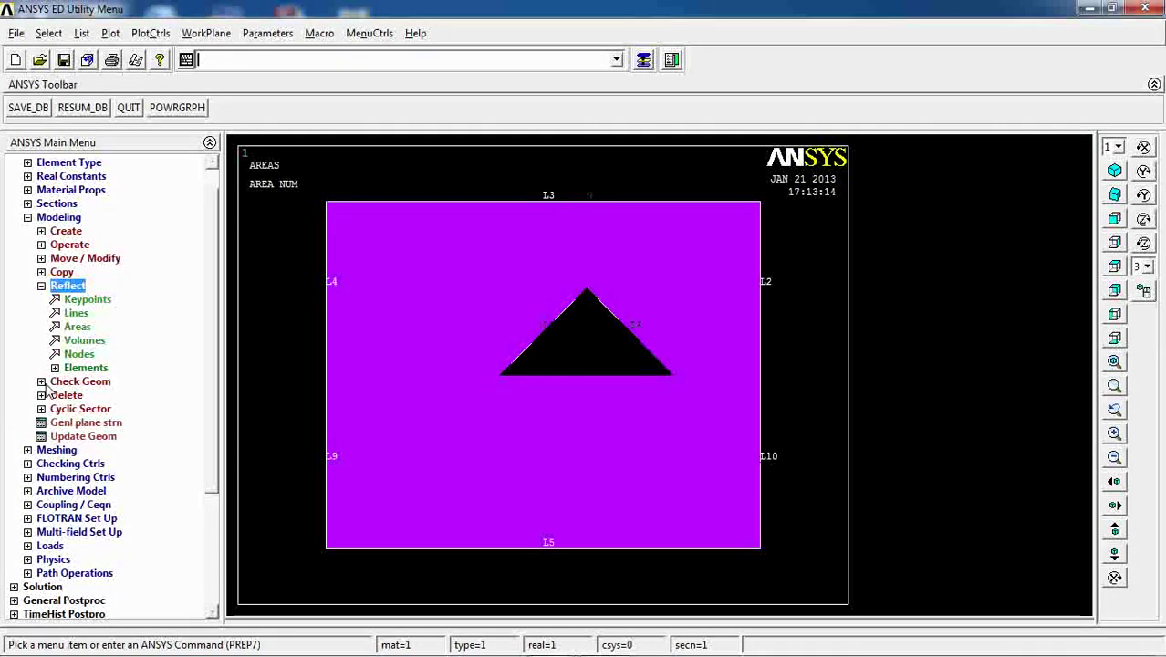
left_click(69, 245)
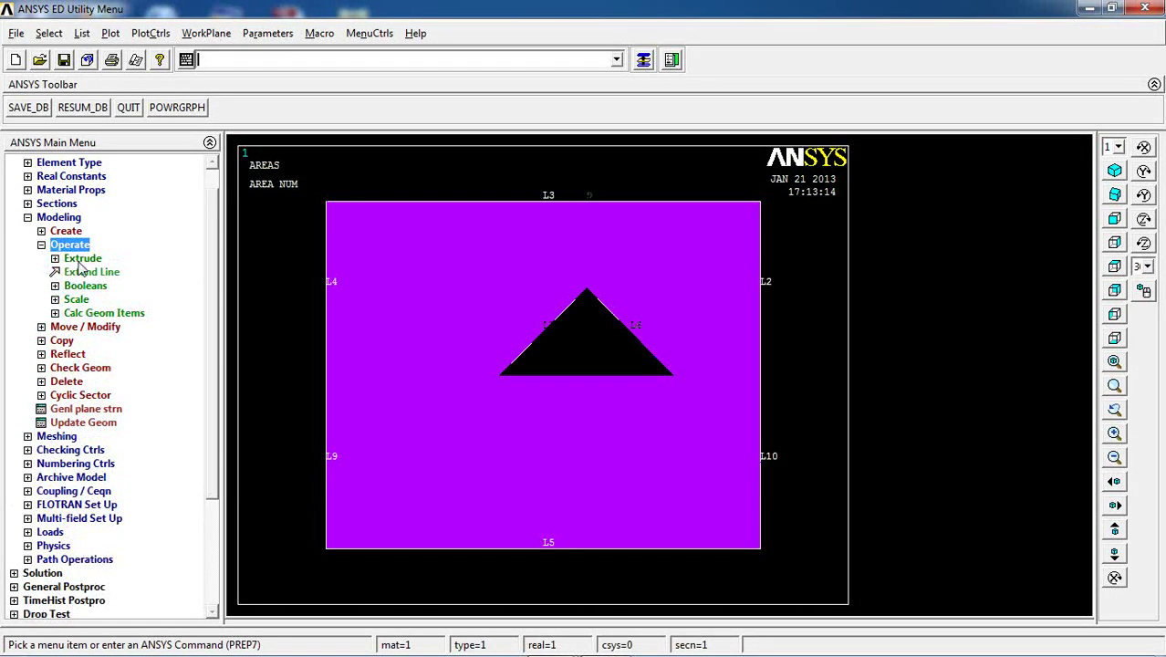
left_click(82, 260)
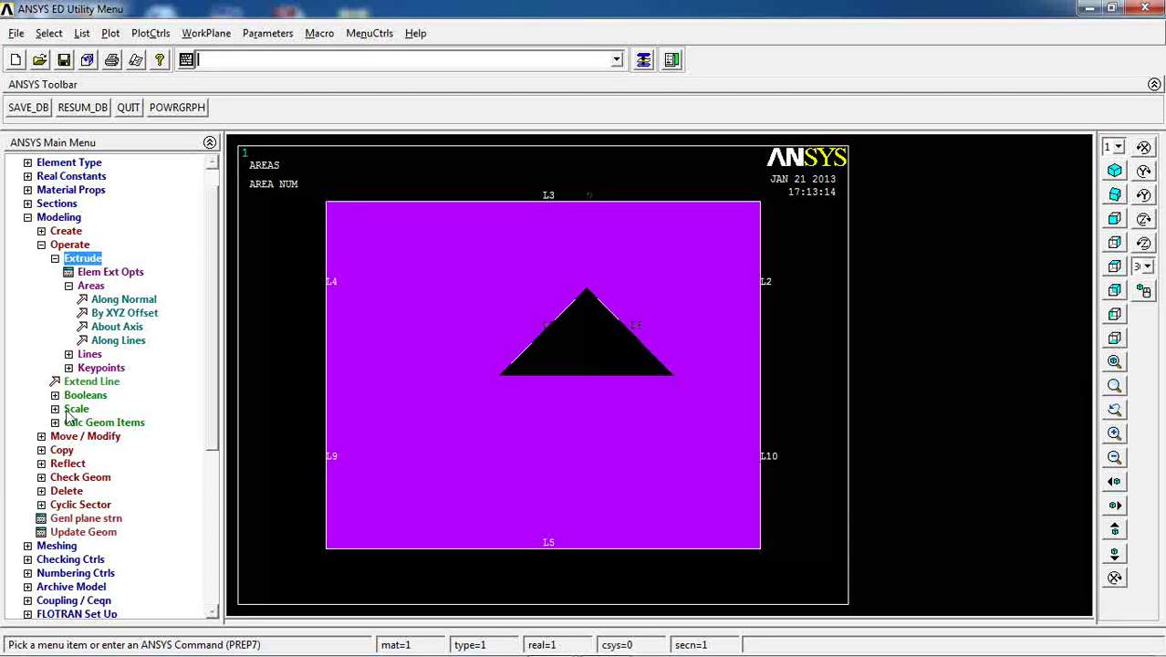
scroll(213, 224, "up", 1)
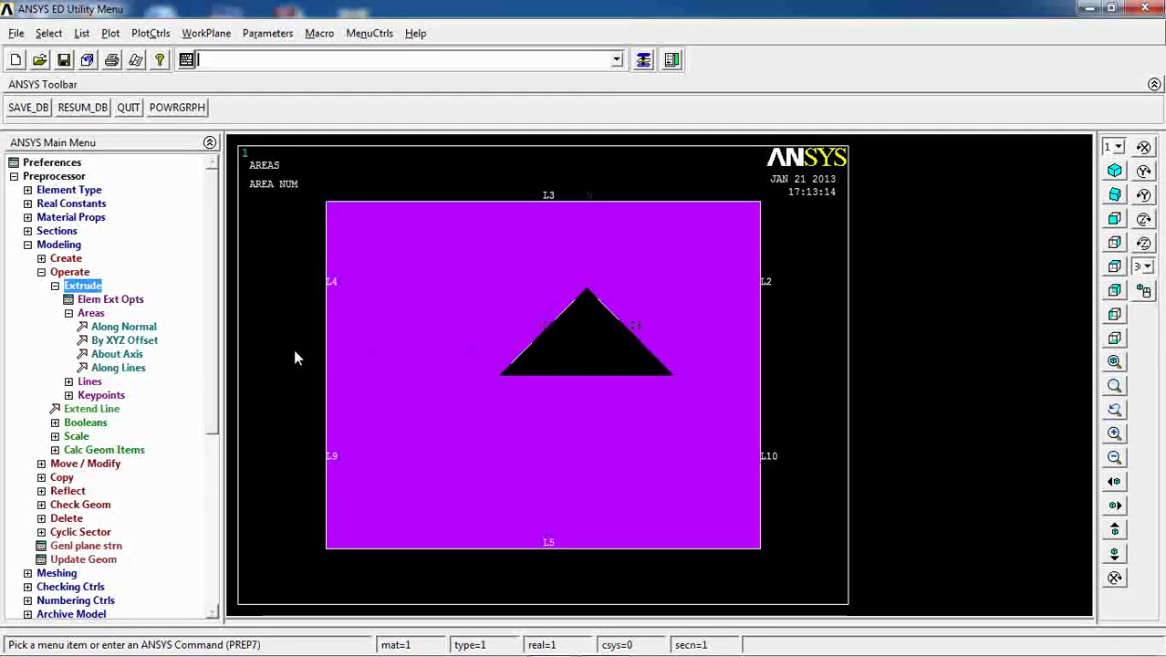
left_click(73, 273)
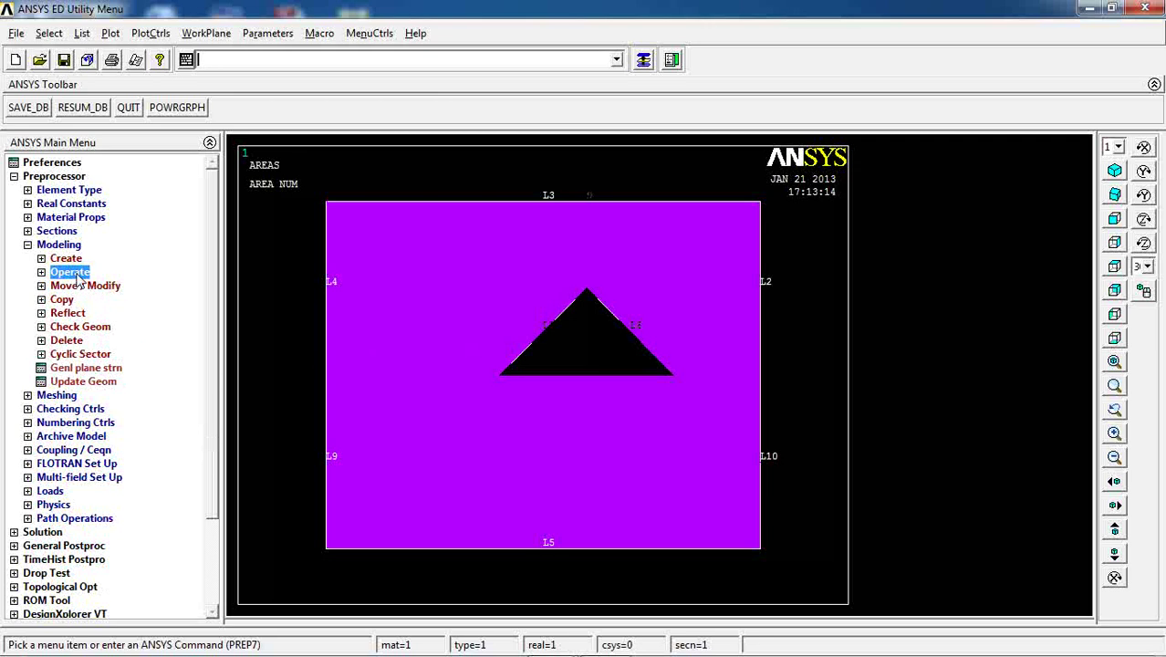
left_click(78, 276)
left_click(90, 315)
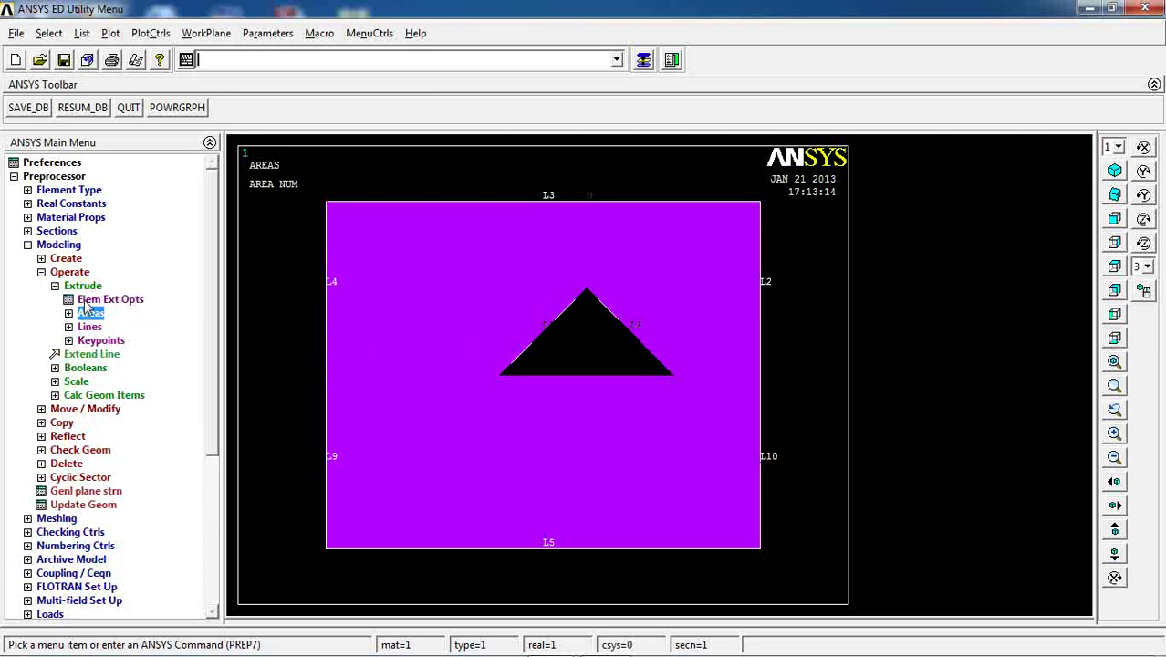
left_click(84, 287)
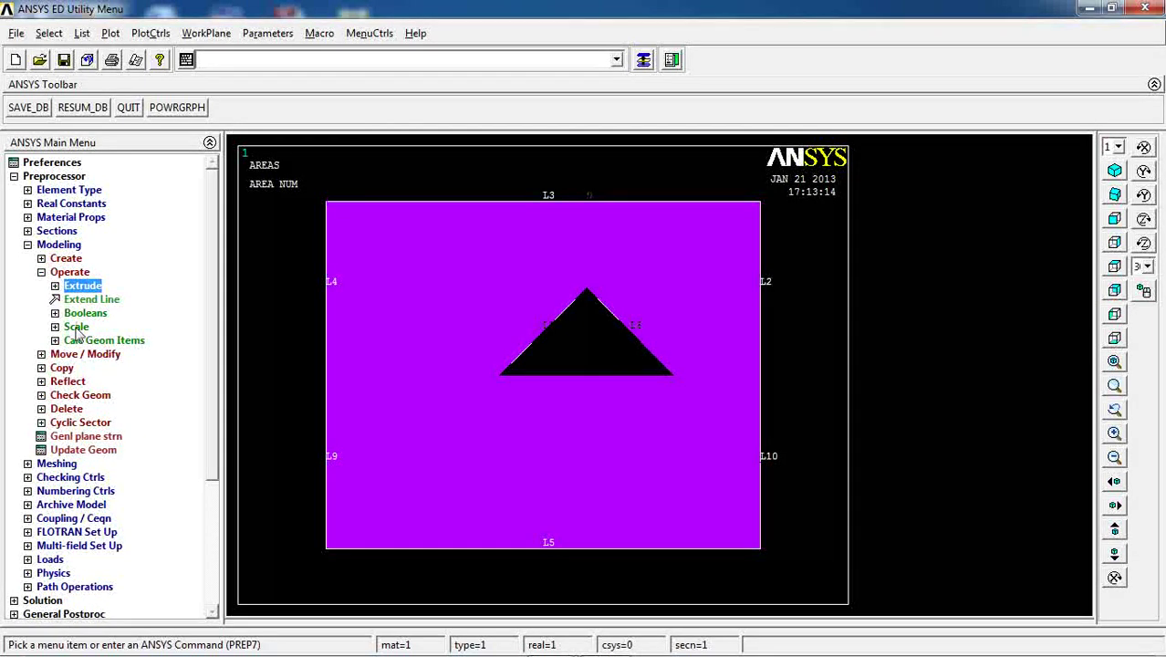
left_click(82, 314)
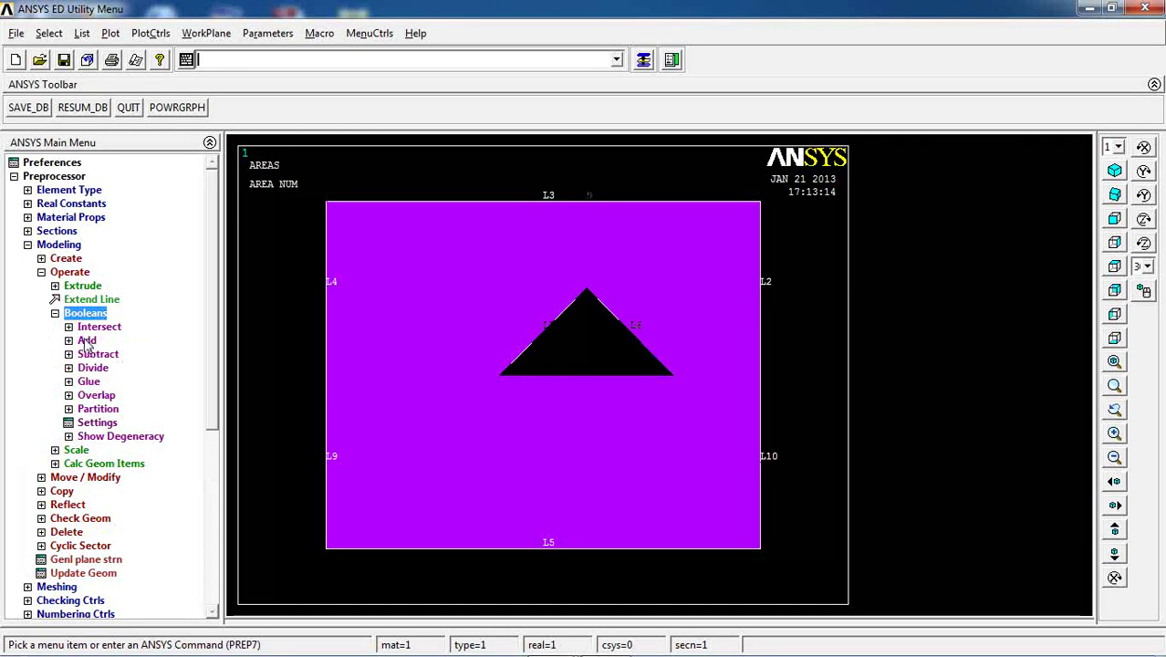